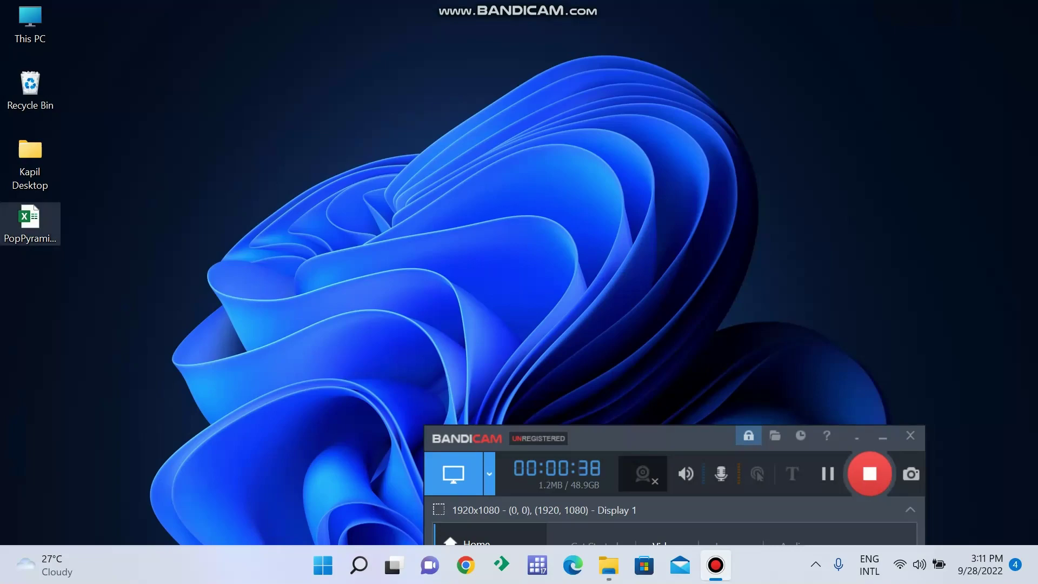
# Open the PopPyramid_KD.xlsx workbook from the desktop and unhide the columns between C and J.
pyautogui.doubleClick(30, 222)
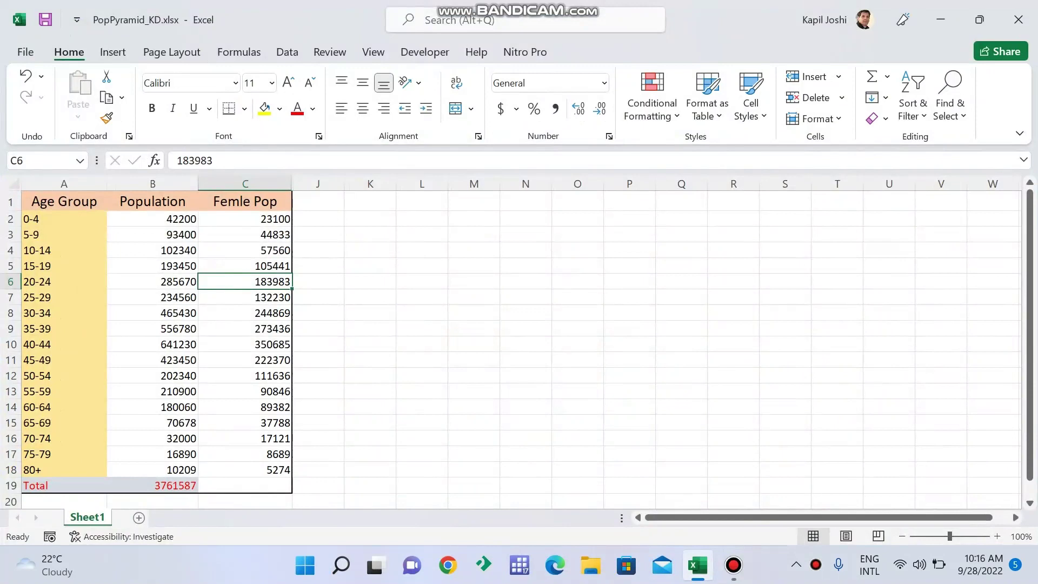
pyautogui.click(370, 297)
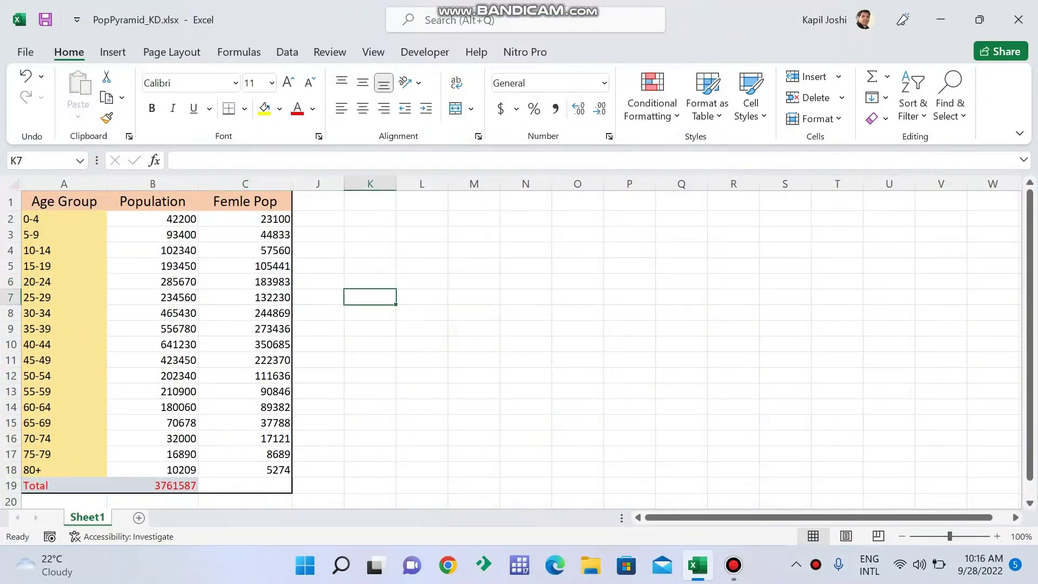
pyautogui.moveTo(245, 184); pyautogui.dragTo(311, 184)
pyautogui.rightClick(312, 183)
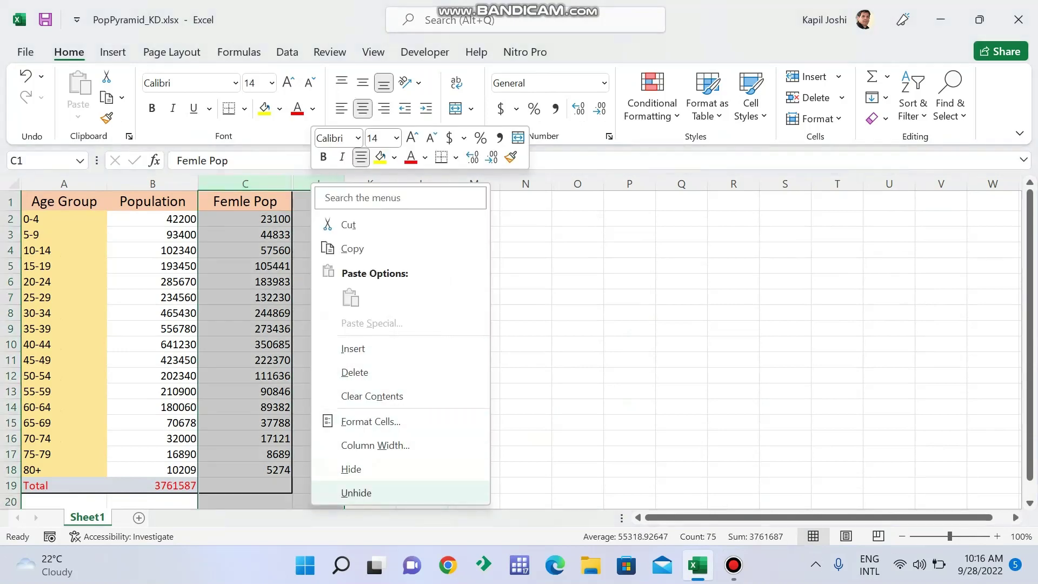
pyautogui.click(356, 492)
pyautogui.click(330, 281)
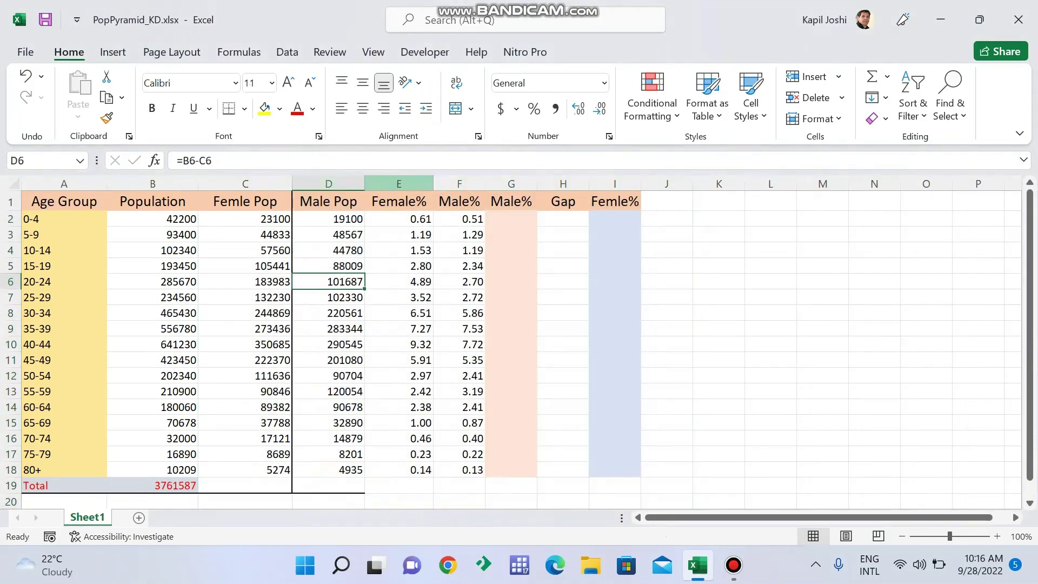
# Hide columns E to I, from Female% through the Gap and Femle% columns.
pyautogui.moveTo(399, 184); pyautogui.dragTo(617, 184)
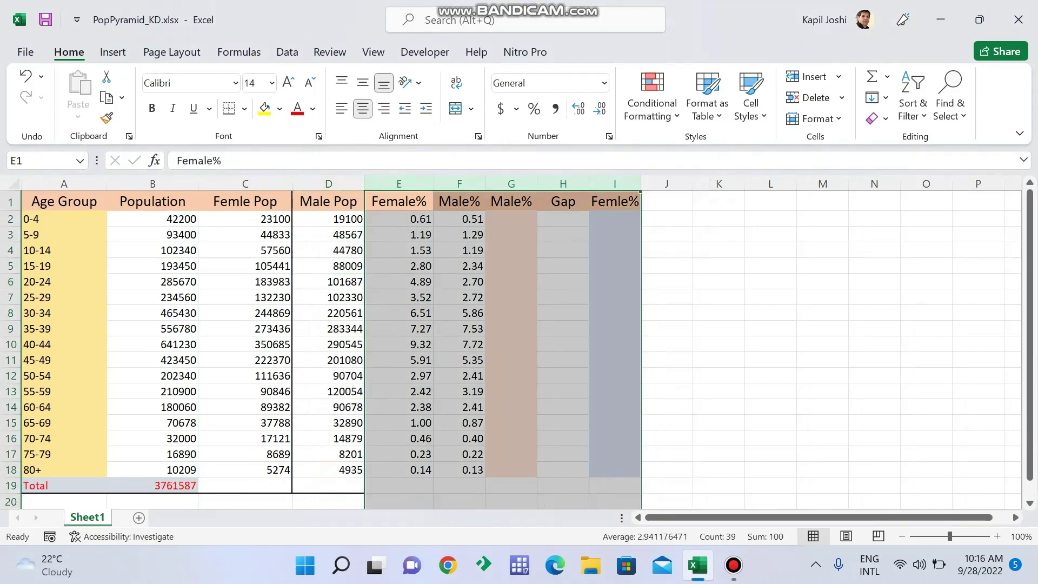
pyautogui.rightClick(522, 186)
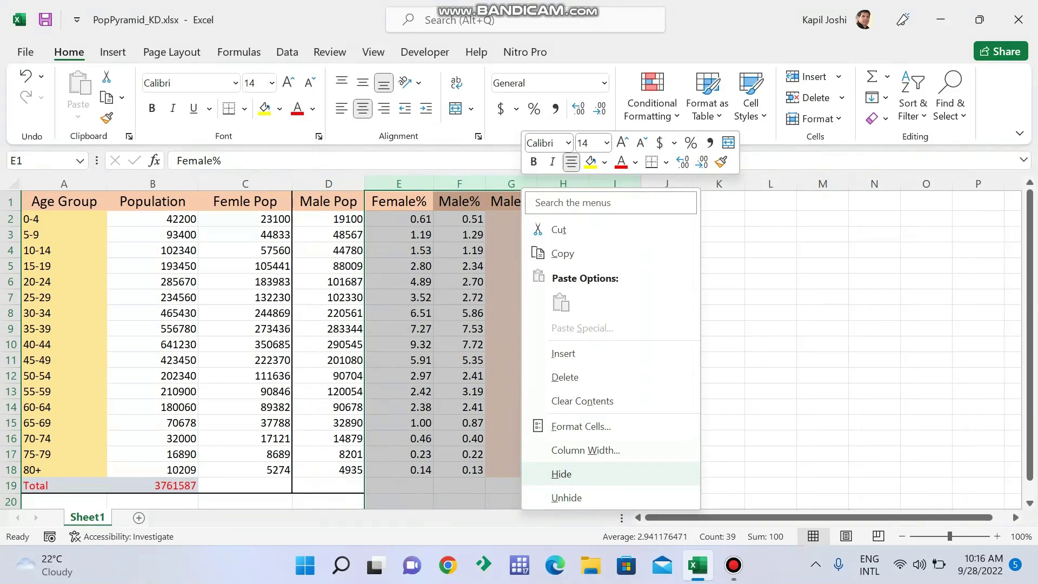
pyautogui.click(561, 473)
pyautogui.click(494, 344)
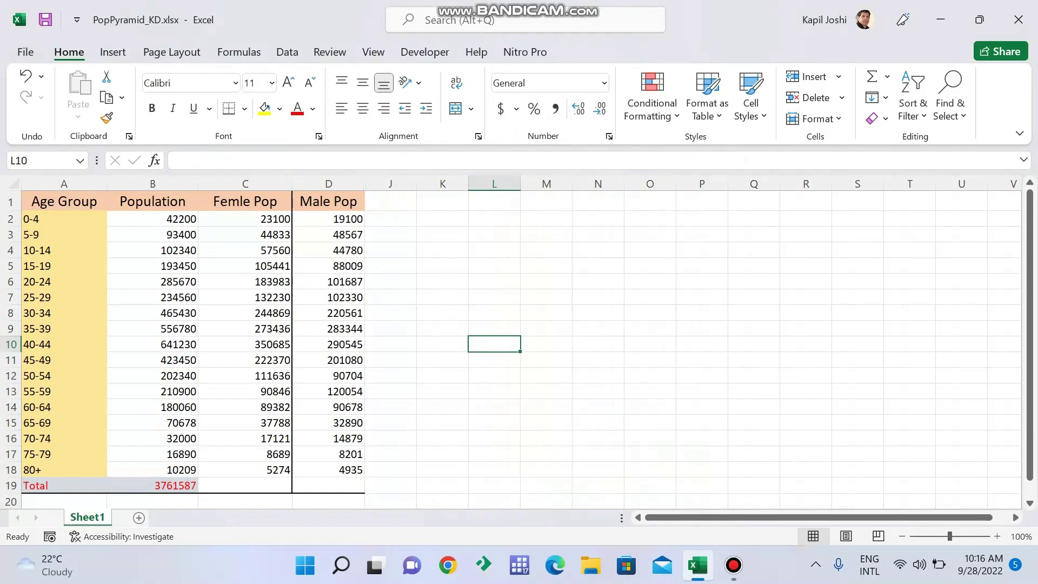
# Examine the table's age groups, the population, female and male figures, the Male Pop formula and the total population cell.
pyautogui.moveTo(64, 201); pyautogui.dragTo(328, 485)
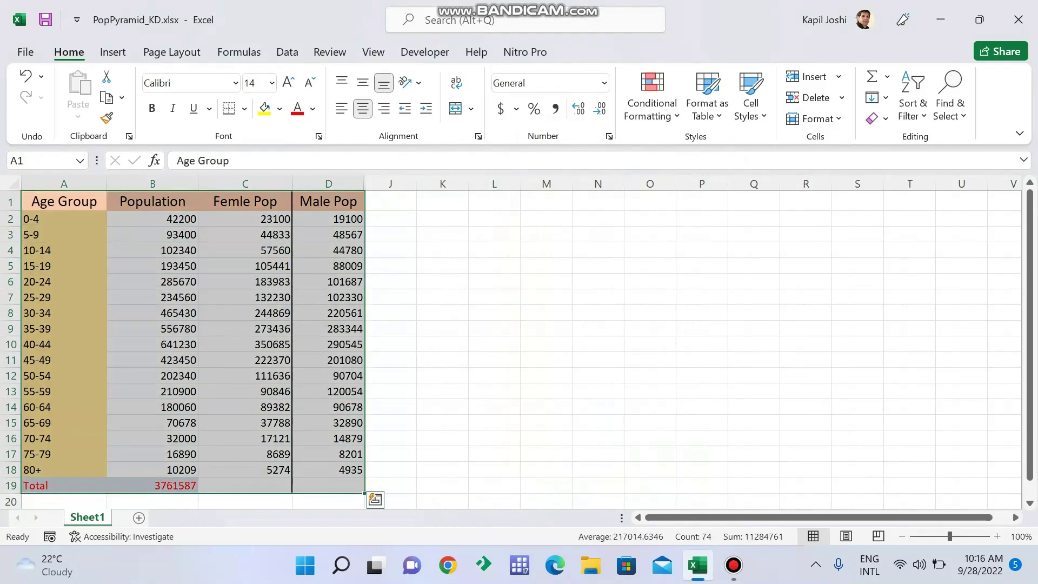
pyautogui.click(63, 219)
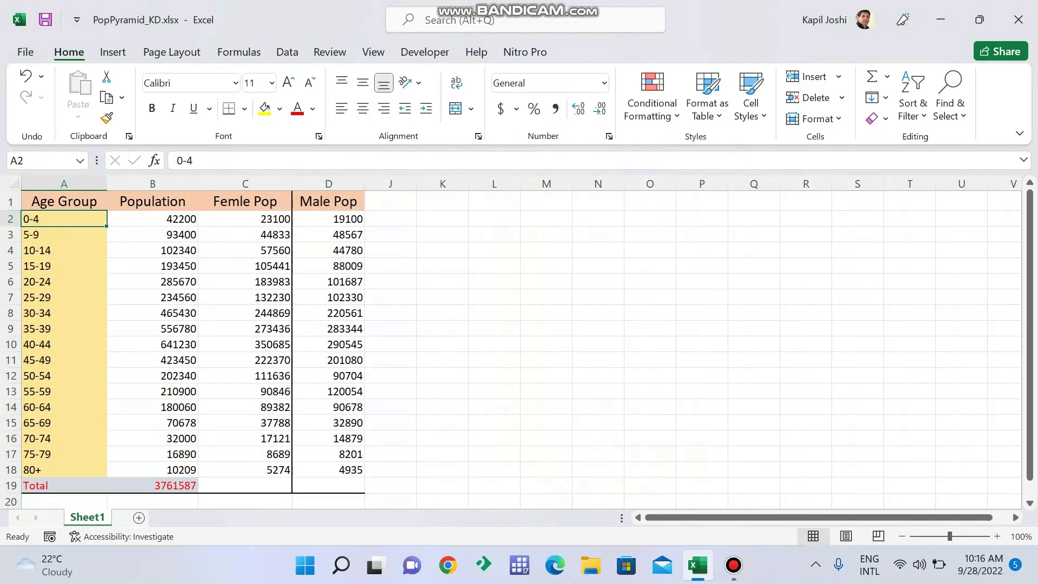
pyautogui.moveTo(64, 218); pyautogui.dragTo(64, 469)
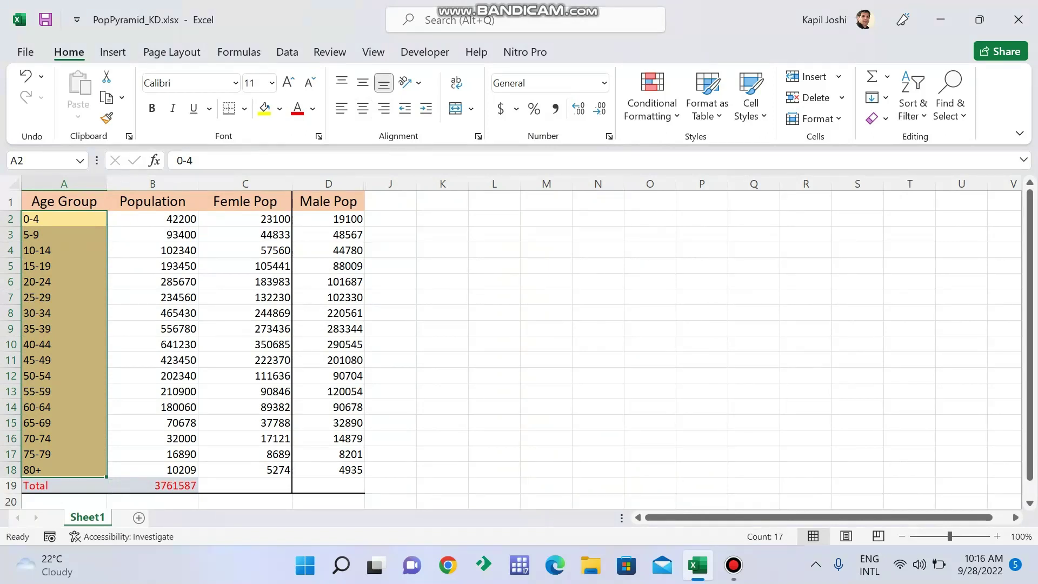
pyautogui.click(152, 219)
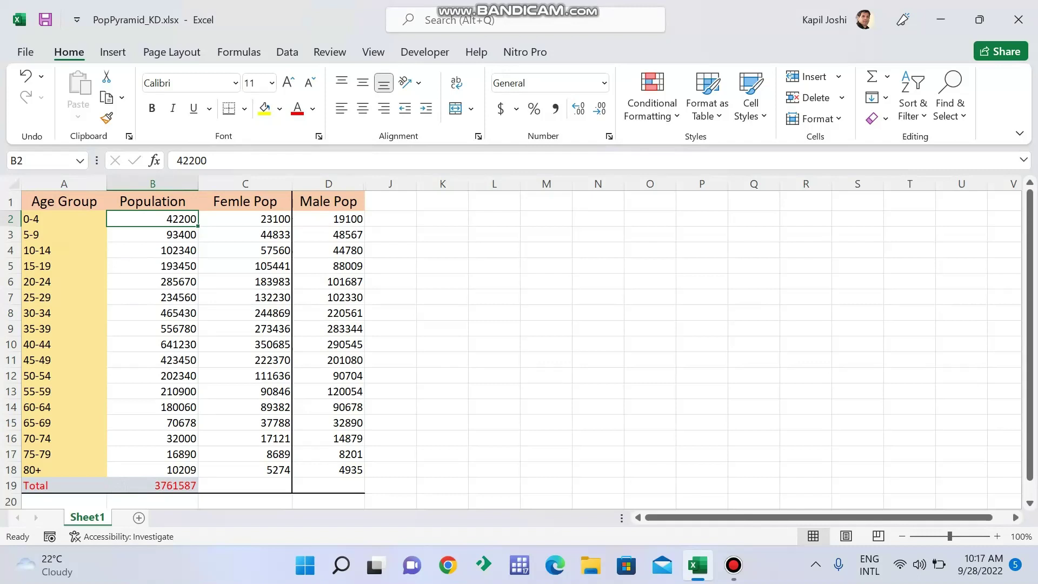
pyautogui.click(245, 218)
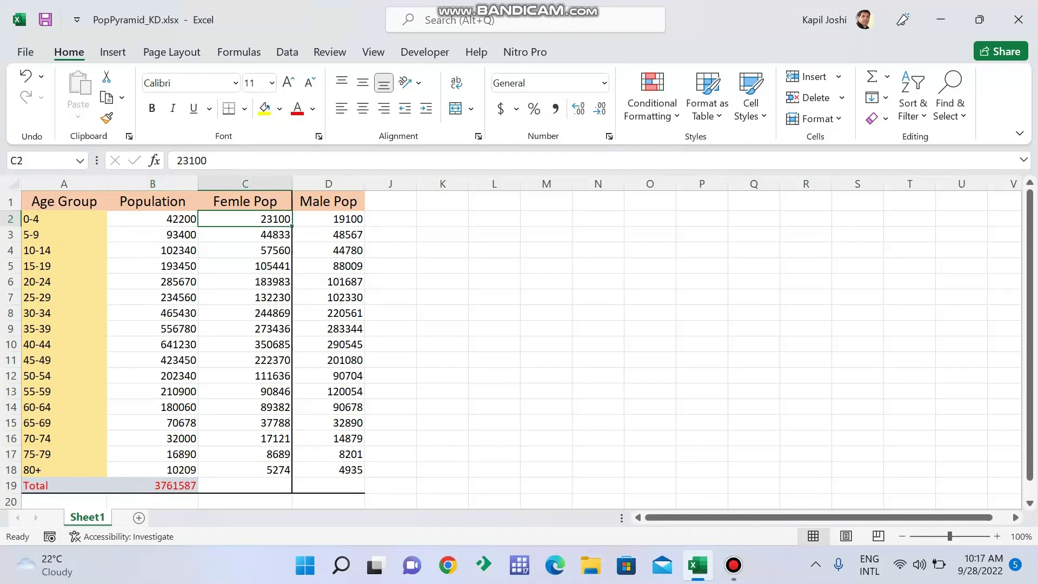
pyautogui.click(328, 218)
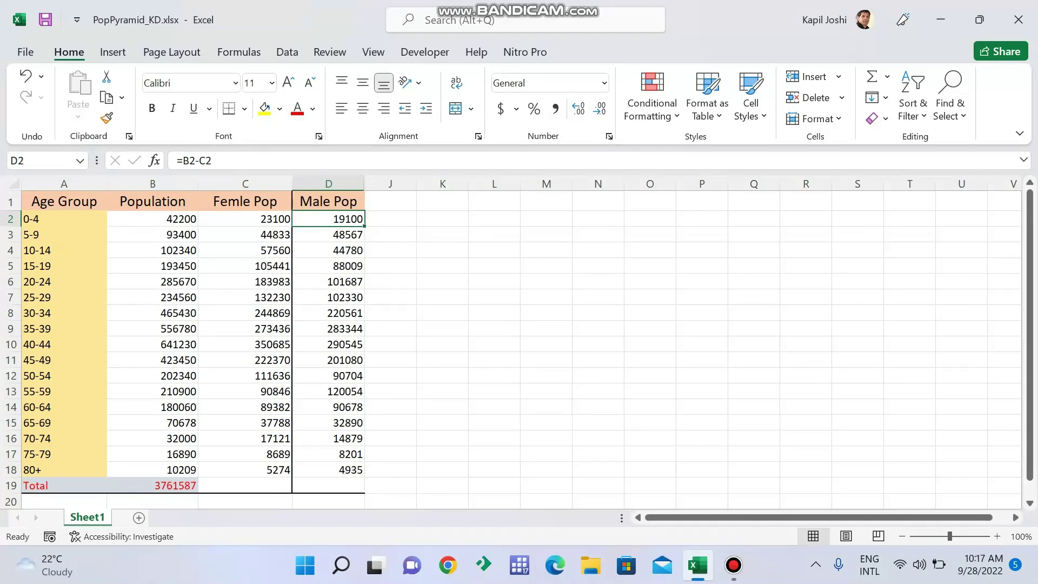
pyautogui.click(245, 251)
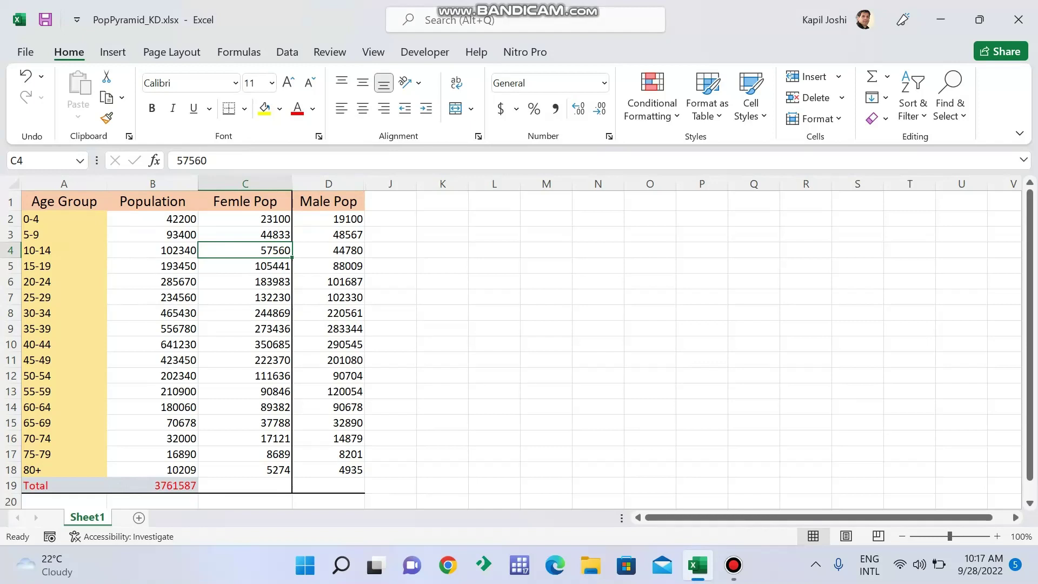
pyautogui.click(153, 485)
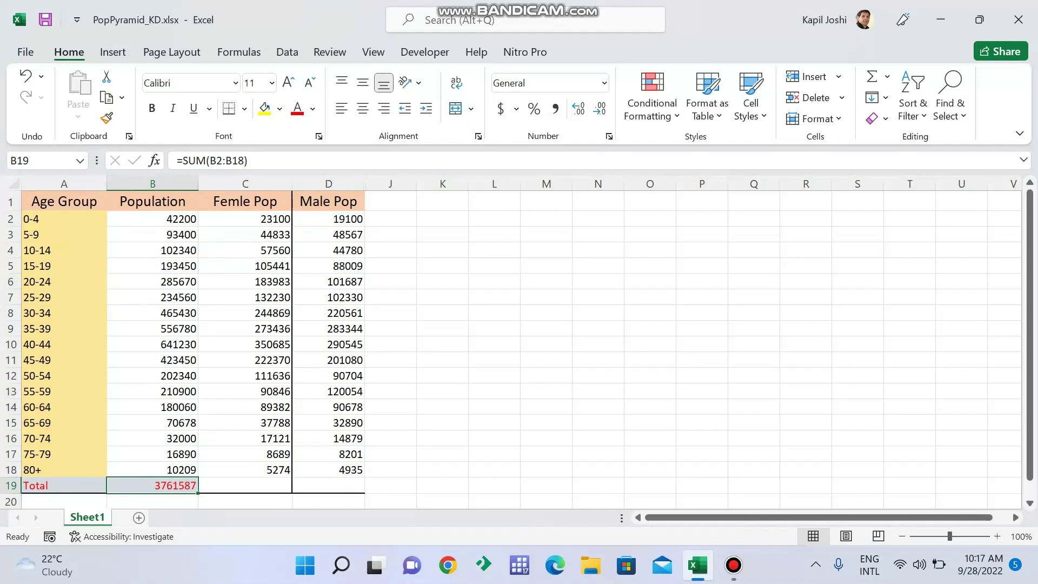
pyautogui.click(245, 219)
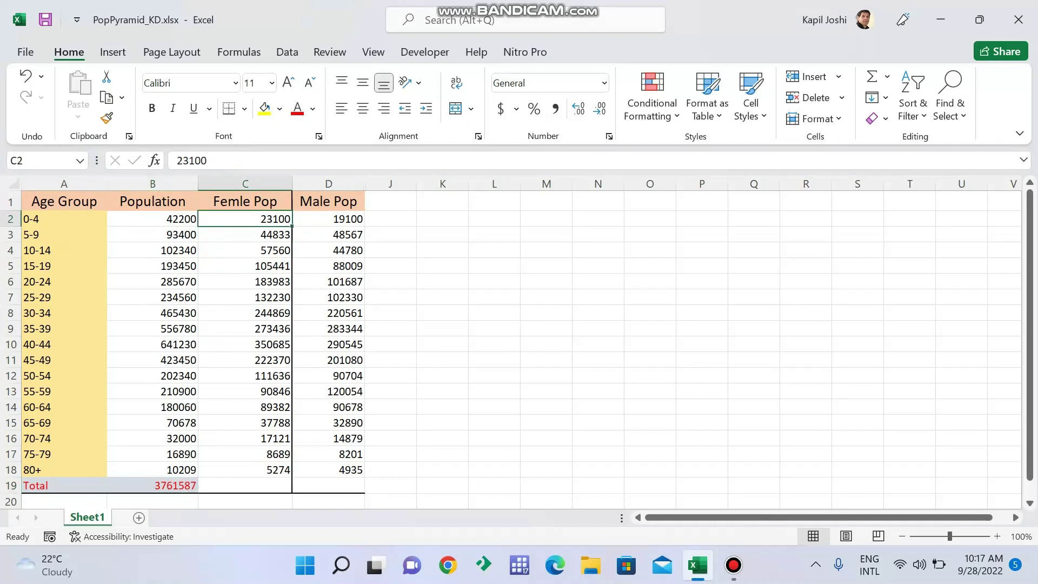
pyautogui.click(245, 234)
pyautogui.moveTo(245, 251); pyautogui.dragTo(245, 265)
pyautogui.click(246, 266)
pyautogui.click(246, 219)
# Unhide the columns between D and J to bring back the percentage and chart helper columns.
pyautogui.moveTo(329, 184); pyautogui.dragTo(391, 184)
pyautogui.rightClick(385, 185)
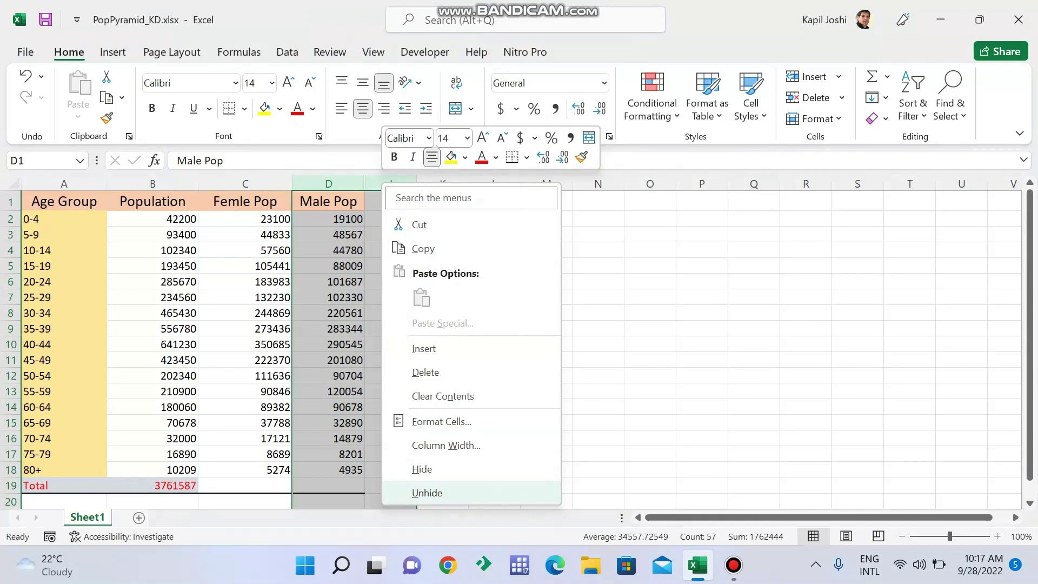
pyautogui.click(427, 492)
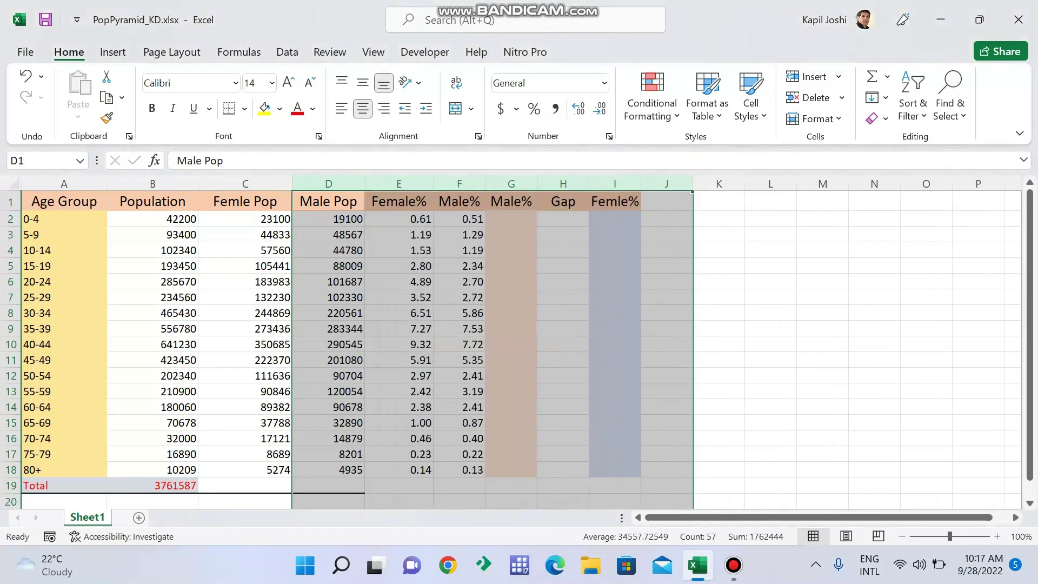
pyautogui.click(563, 297)
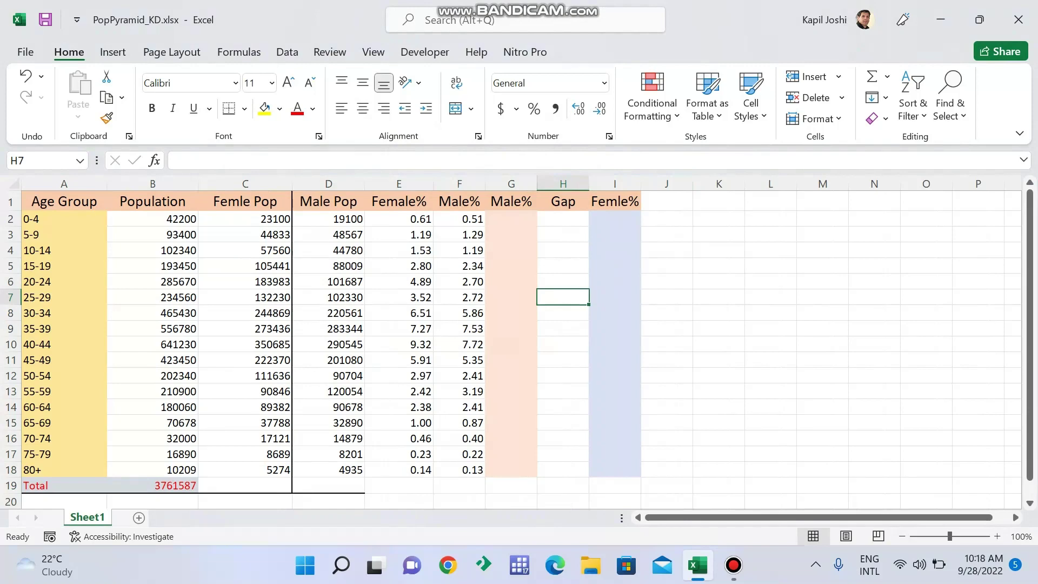
# Rename the header in G1 to Male# and the header in I1 to Femle#.
pyautogui.doubleClick(524, 202)
pyautogui.doubleClick(528, 201)
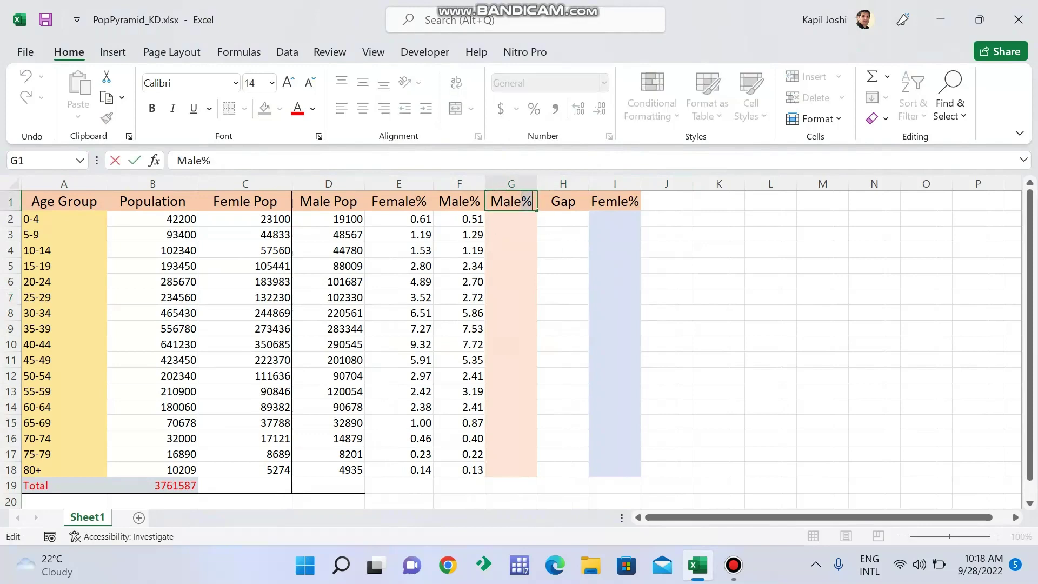
pyautogui.write('#')
pyautogui.doubleClick(622, 202)
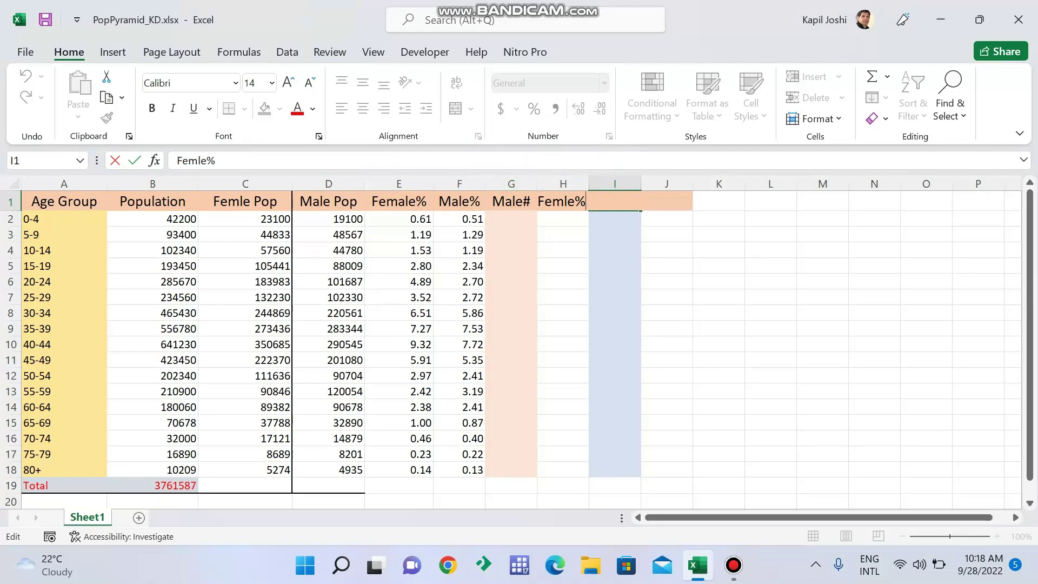
pyautogui.doubleClick(581, 202)
pyautogui.write('#')
pyautogui.click(667, 281)
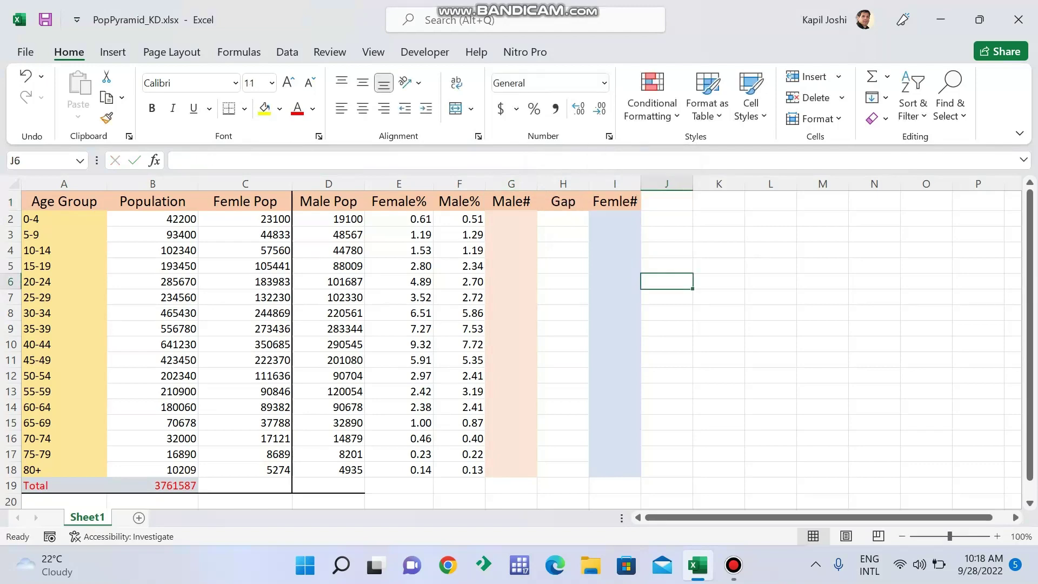
# Examine the given and calculated columns, the Female% formulas in column E and the total population formula in B19.
pyautogui.click(399, 234)
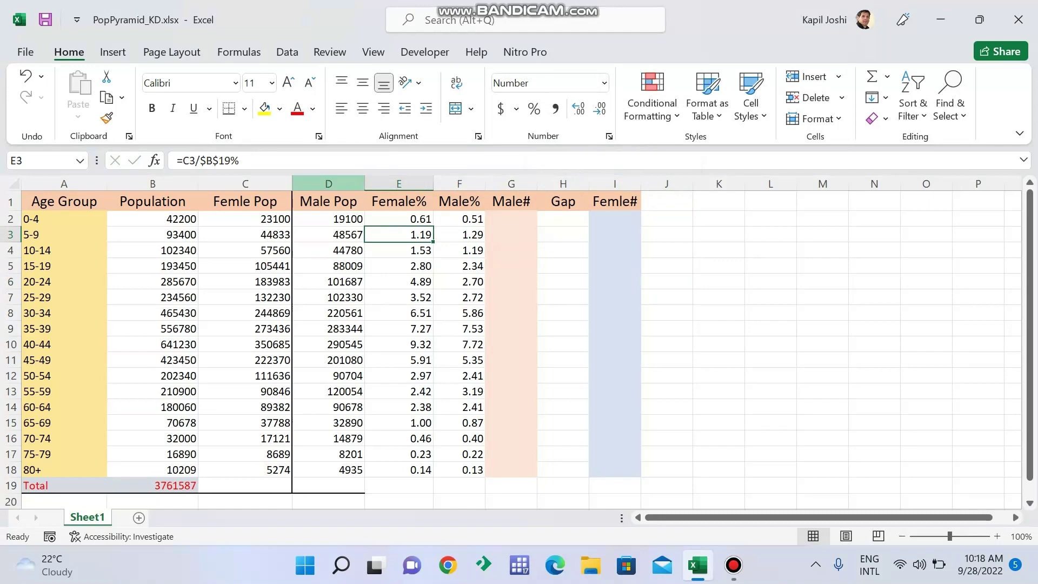
pyautogui.moveTo(328, 184); pyautogui.dragTo(615, 184)
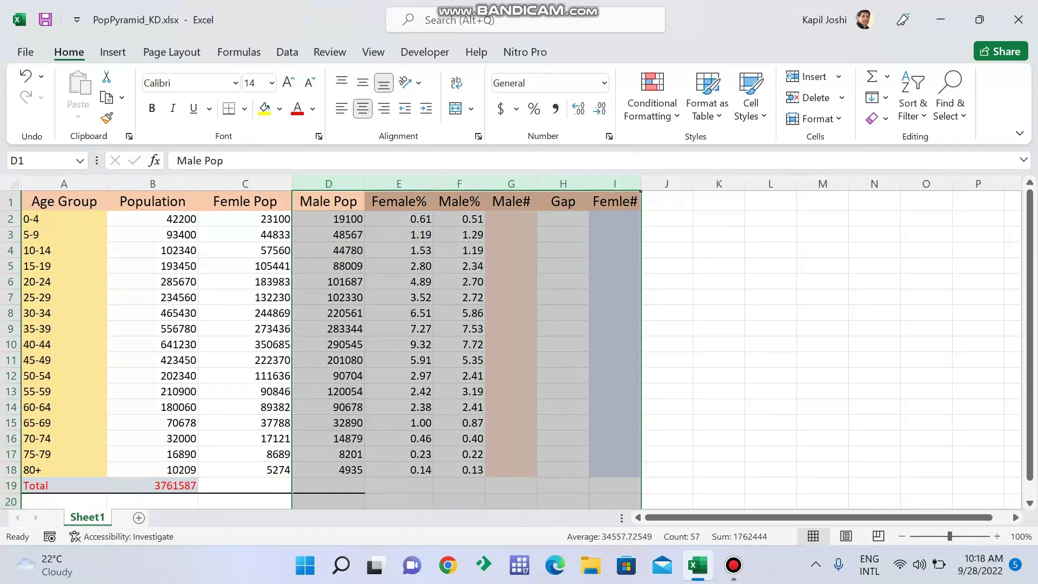
pyautogui.moveTo(64, 184); pyautogui.dragTo(245, 184)
pyautogui.click(328, 184)
pyautogui.moveTo(328, 184); pyautogui.dragTo(614, 184)
pyautogui.click(399, 297)
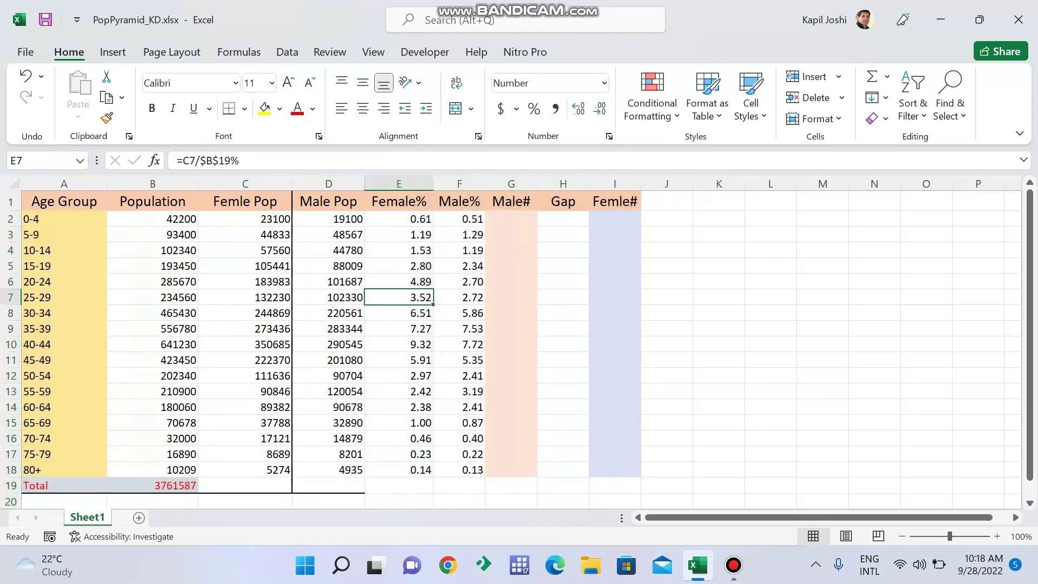
pyautogui.click(399, 219)
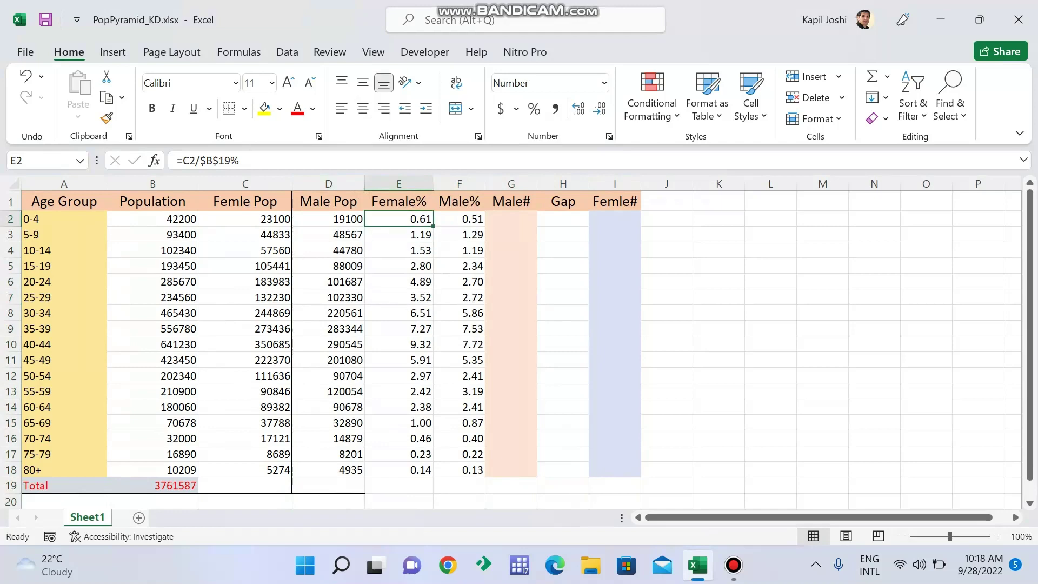
pyautogui.click(152, 485)
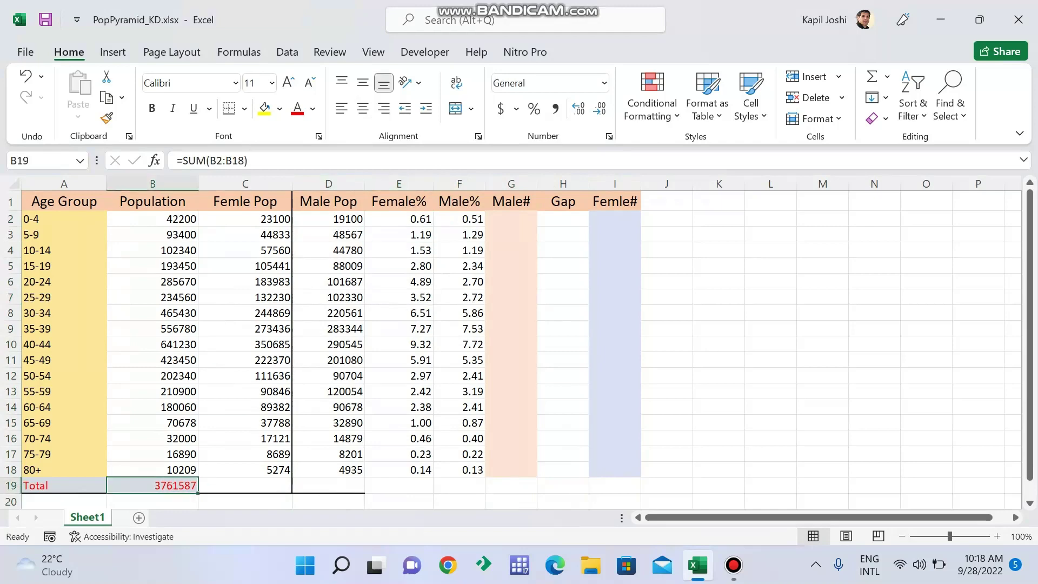
# Clear the Female% formulas from cells E2 to E19.
pyautogui.doubleClick(422, 219)
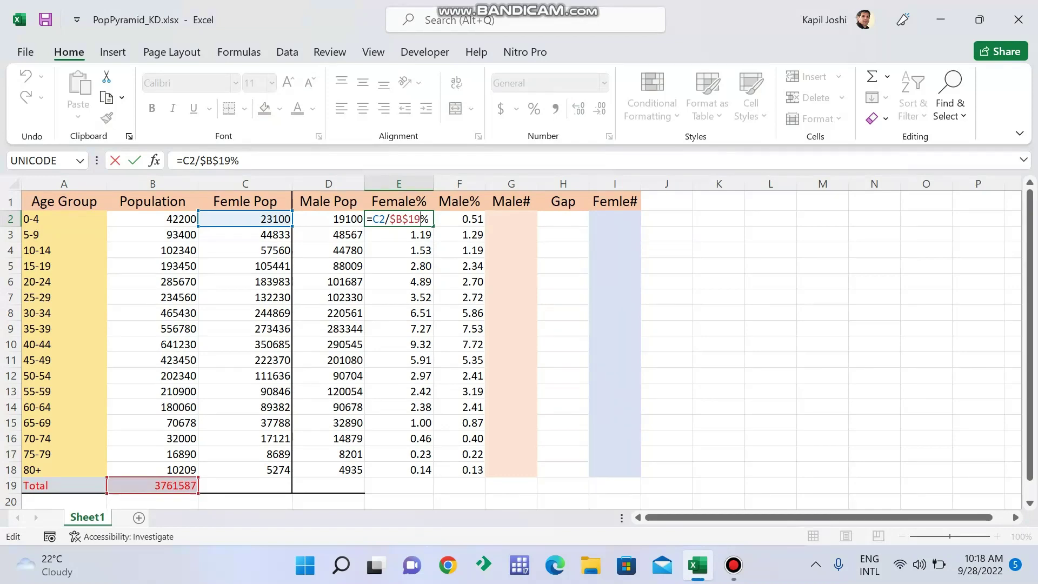
pyautogui.hotkey('shift', 'Left')
pyautogui.hotkey('shift', 'Left')
pyautogui.hotkey('shift', 'Left')
pyautogui.hotkey('shift', 'Left')
pyautogui.hotkey('shift', 'Left')
pyautogui.hotkey('shift', 'Left')
pyautogui.hotkey('shift', 'Left')
pyautogui.hotkey('shift', 'Left')
pyautogui.hotkey('shift', 'Left')
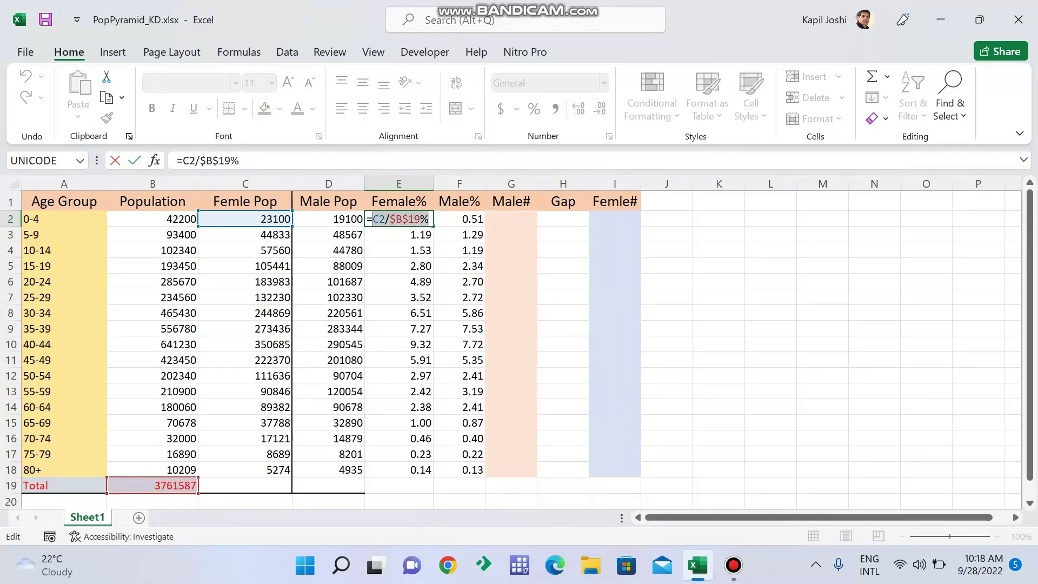
pyautogui.press('BackSpace')
pyautogui.press('BackSpace')
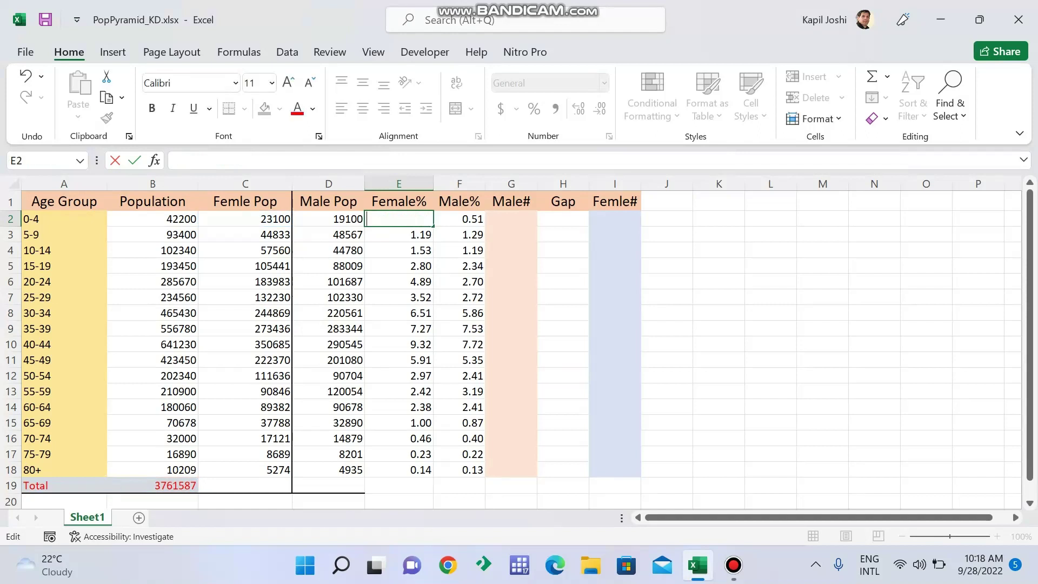
pyautogui.press('Return')
pyautogui.press('Return')
pyautogui.press('Return')
pyautogui.press('Return')
pyautogui.moveTo(399, 219); pyautogui.dragTo(399, 485)
pyautogui.press('Delete')
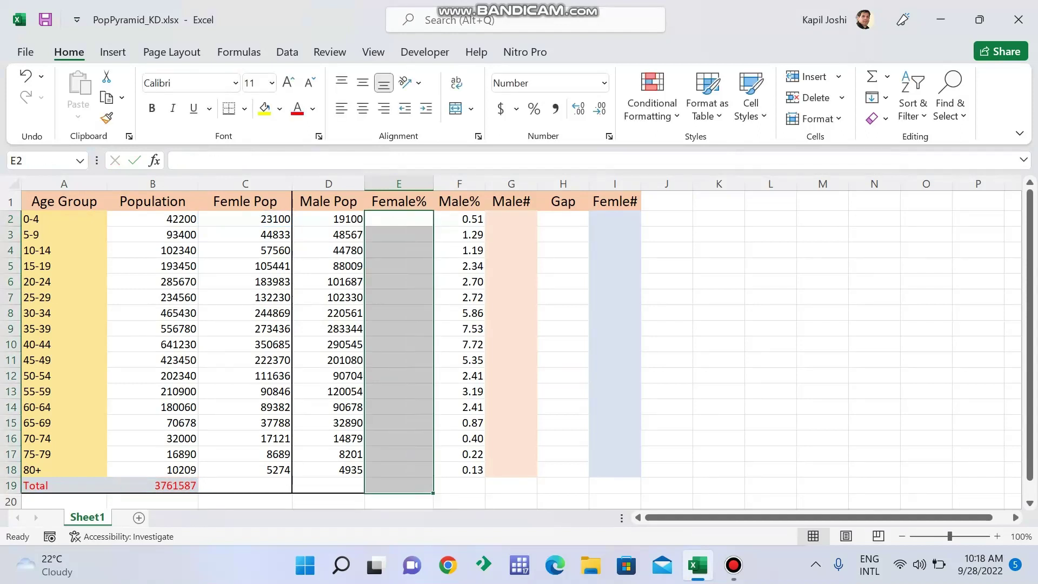
# Enter the formula =C2/$B$19% in E2 to calculate the 0-4 female share with an absolute reference to the total population.
pyautogui.click(399, 219)
pyautogui.write('=')
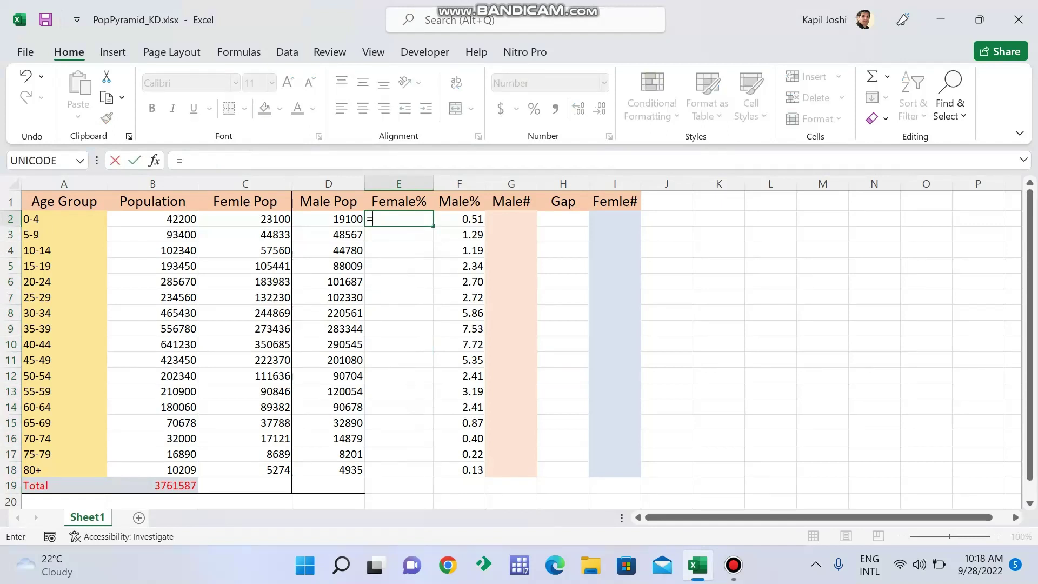
pyautogui.click(245, 218)
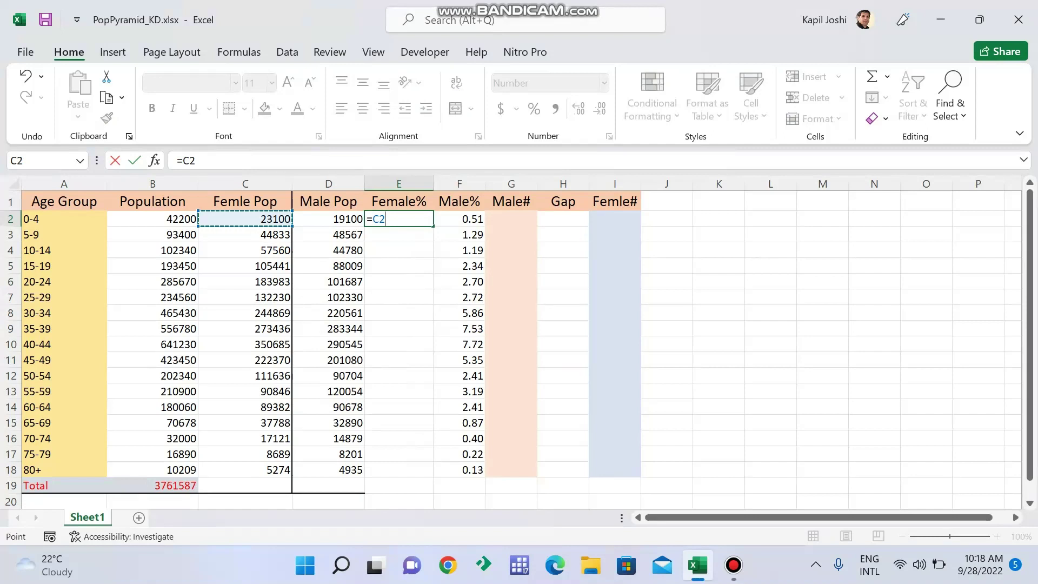
pyautogui.write('/')
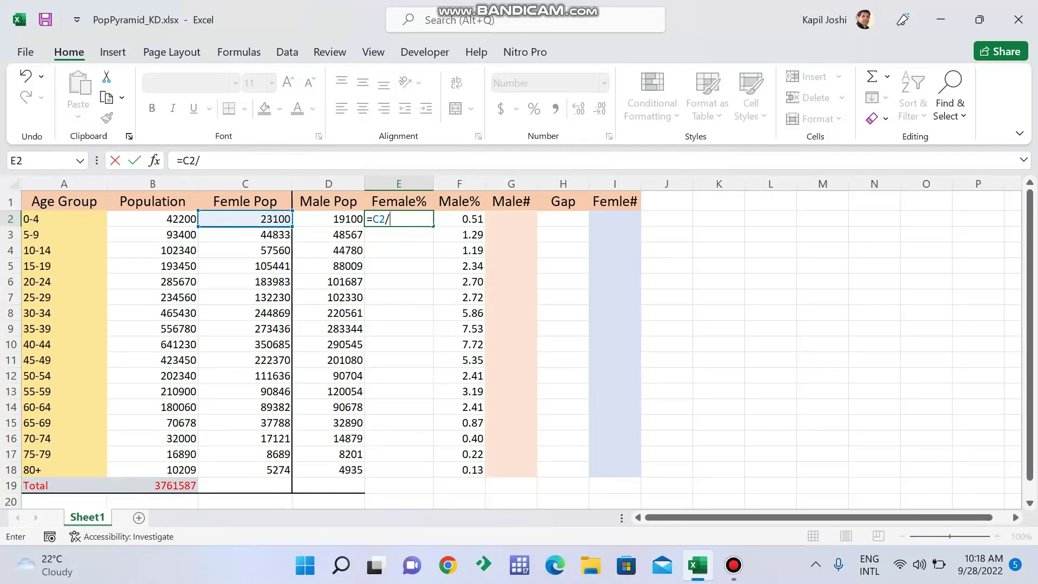
pyautogui.click(152, 485)
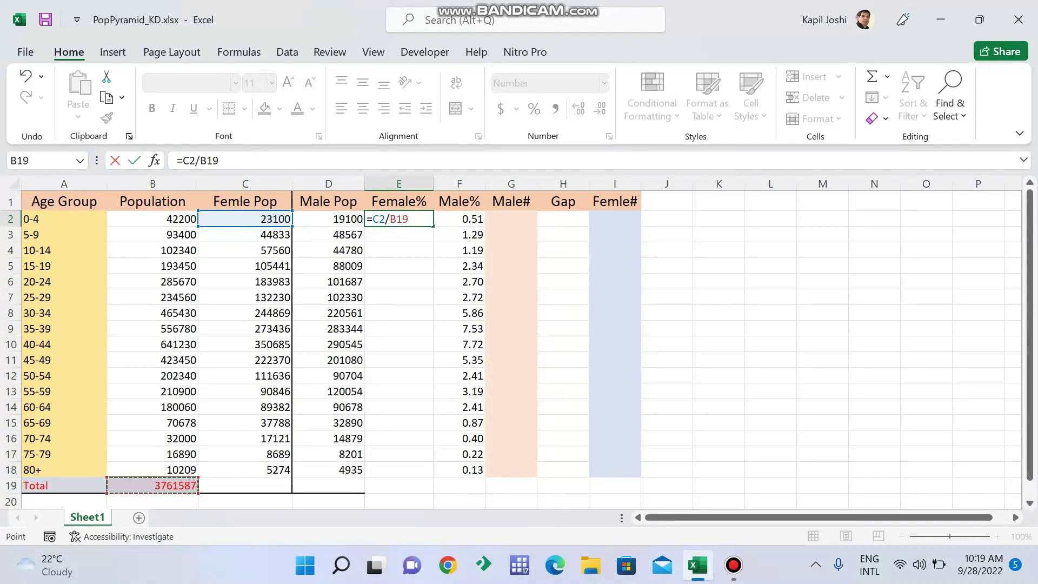
pyautogui.press('F4')
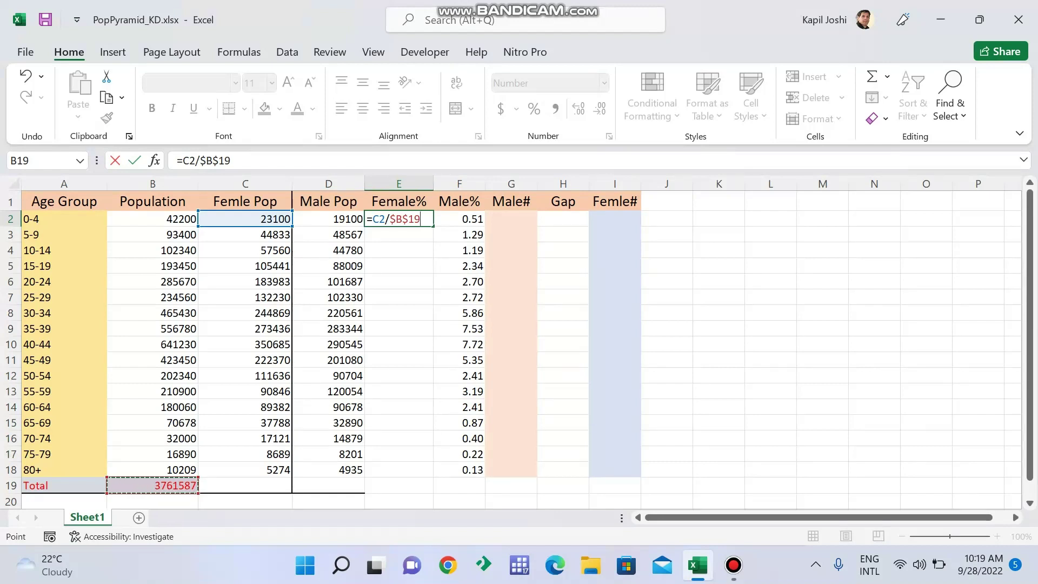
pyautogui.write('%')
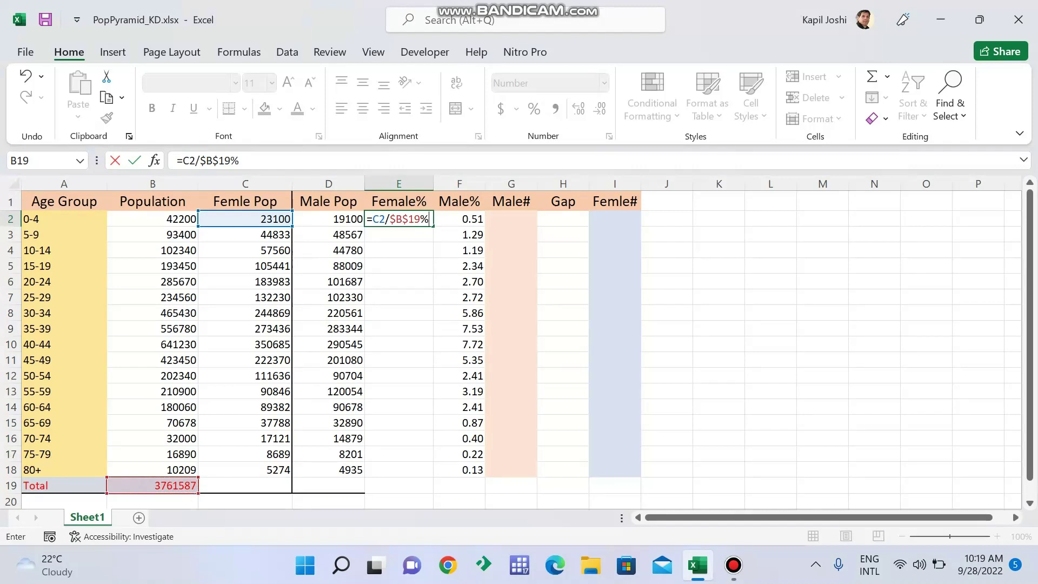
pyautogui.press('Return')
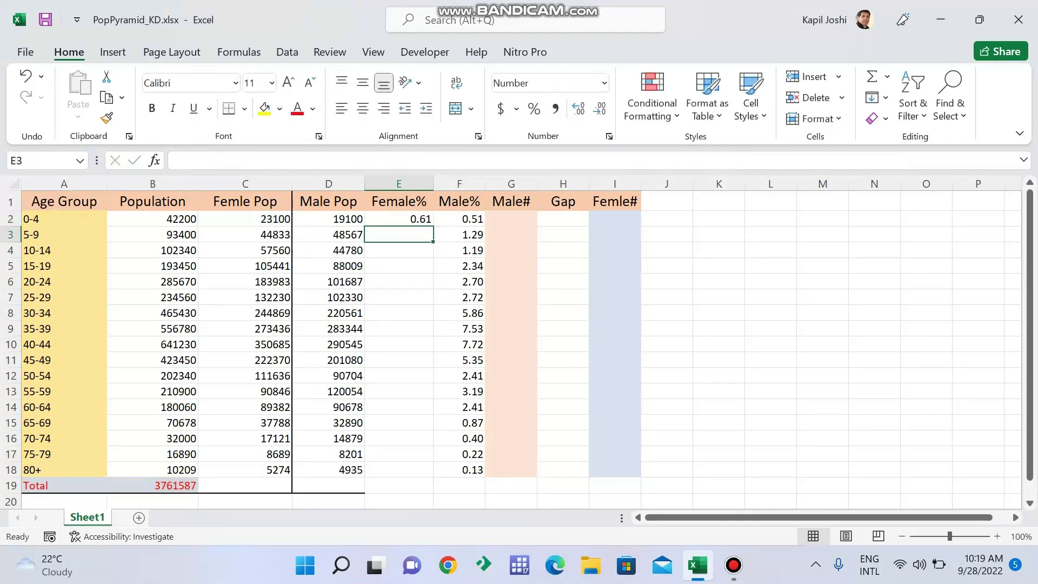
# Check the formula in E2 and fill it down the Female% column to E18.
pyautogui.click(399, 219)
pyautogui.press('F2')
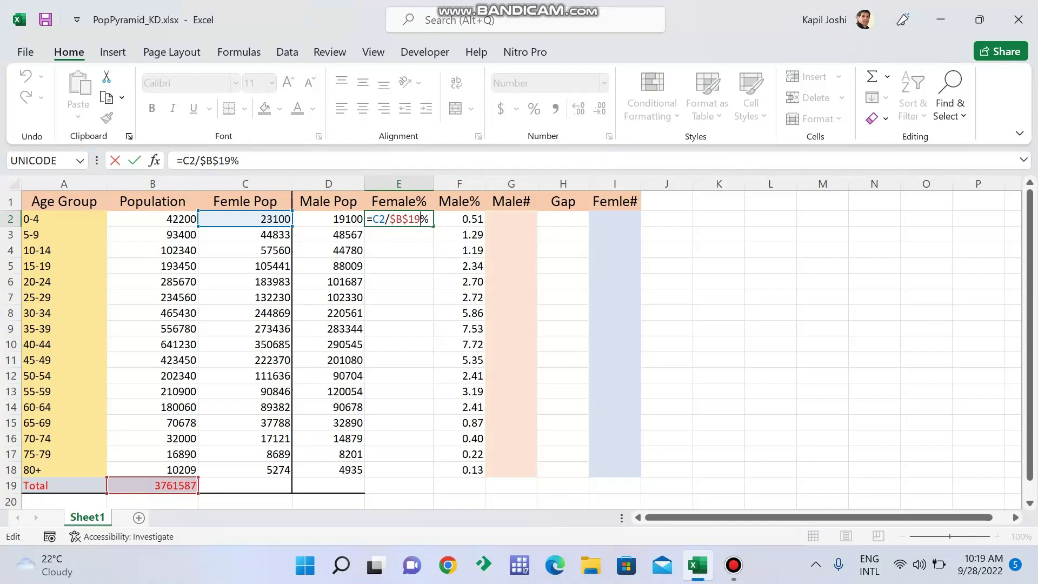
pyautogui.press('Left')
pyautogui.press('Return')
pyautogui.press('Return')
pyautogui.press('Up')
pyautogui.press('Up')
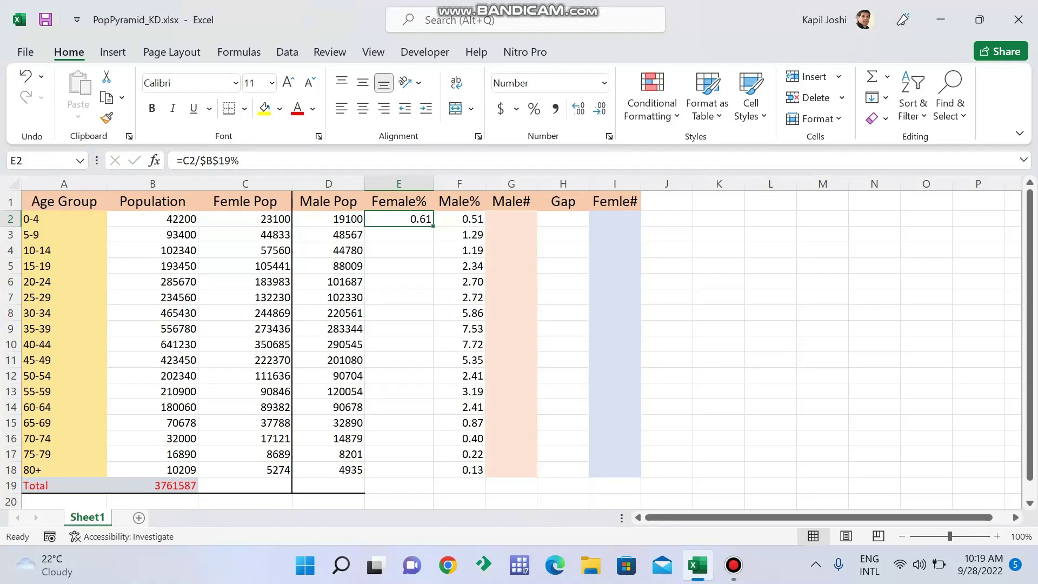
pyautogui.doubleClick(433, 226)
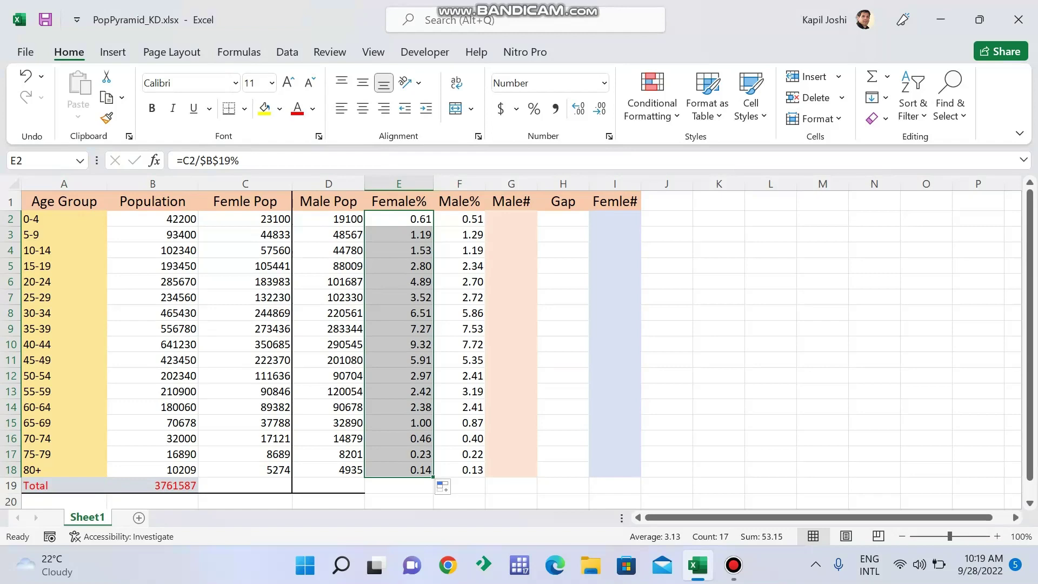
# Examine the filled Female% formulas in E2 to E4, comparing the relative female population reference with the fixed total $B$19.
pyautogui.click(399, 219)
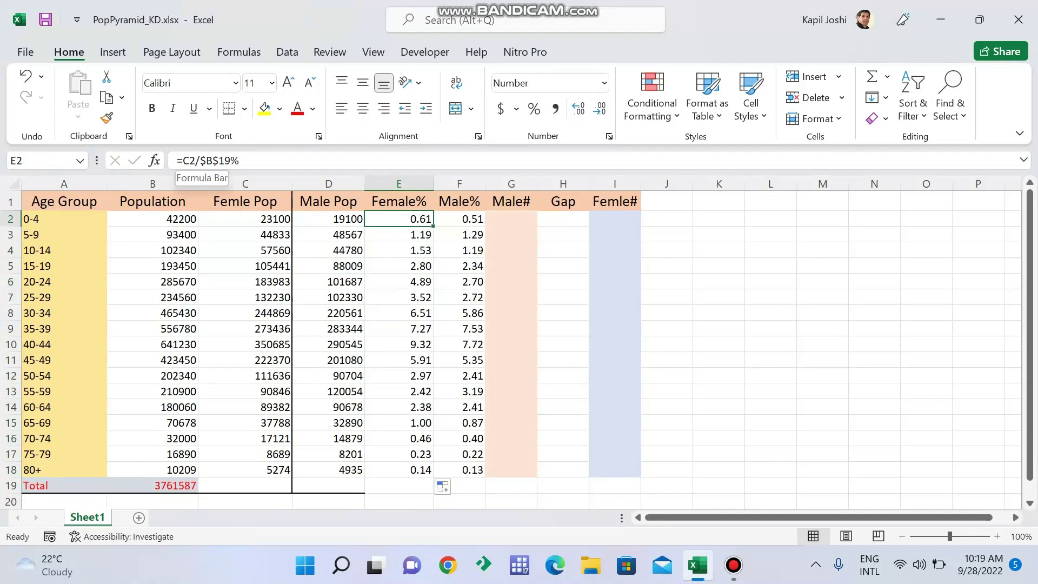
pyautogui.moveTo(183, 160); pyautogui.dragTo(196, 161)
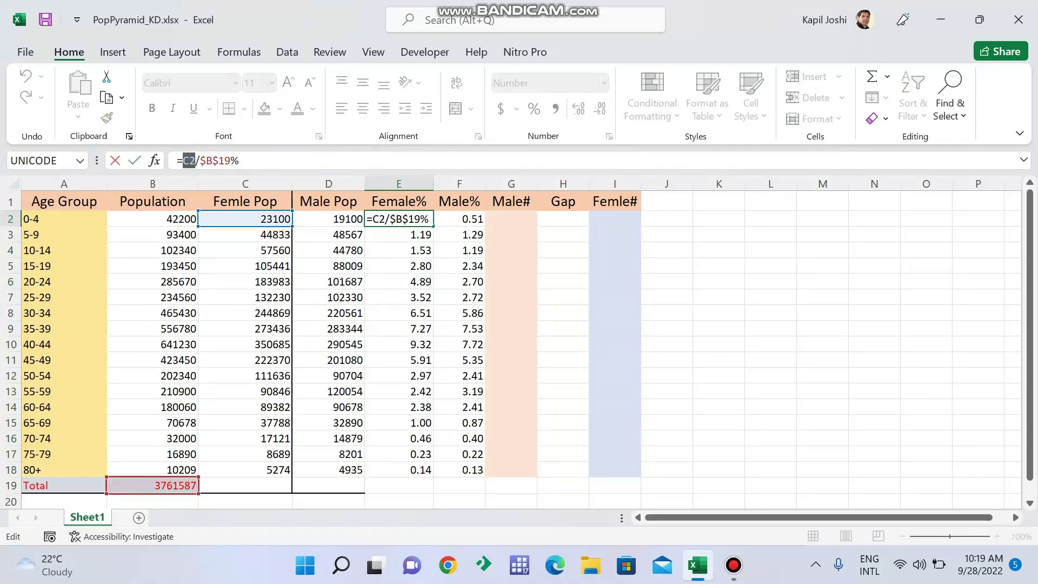
pyautogui.click(153, 486)
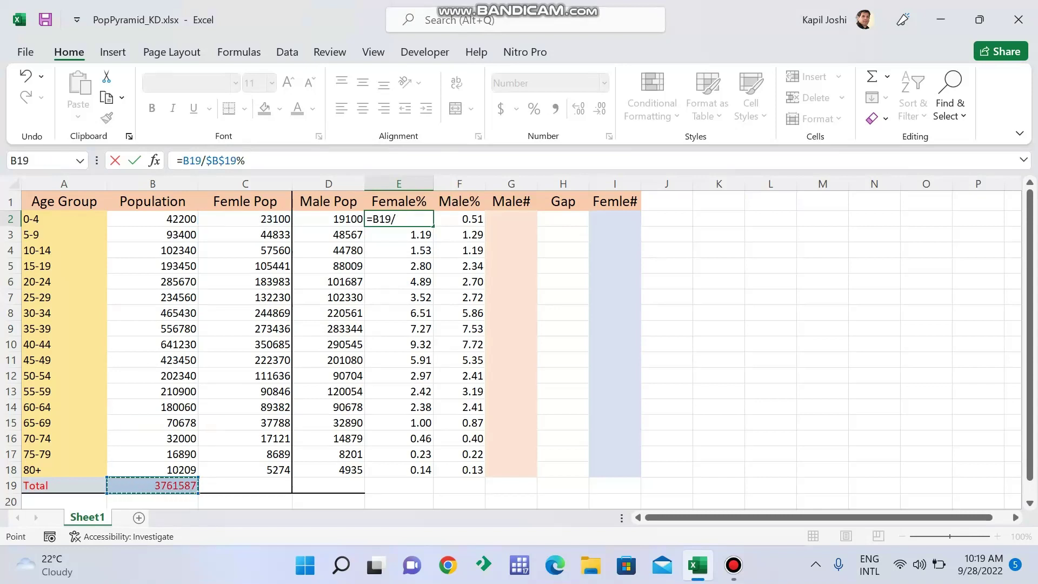
pyautogui.press('Escape')
pyautogui.press('Down')
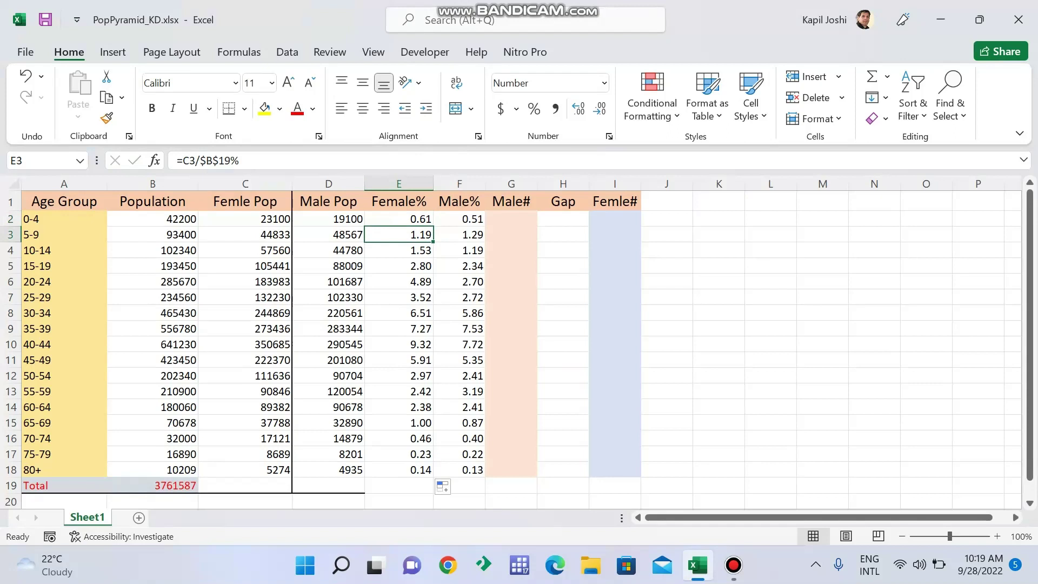
pyautogui.press('Down')
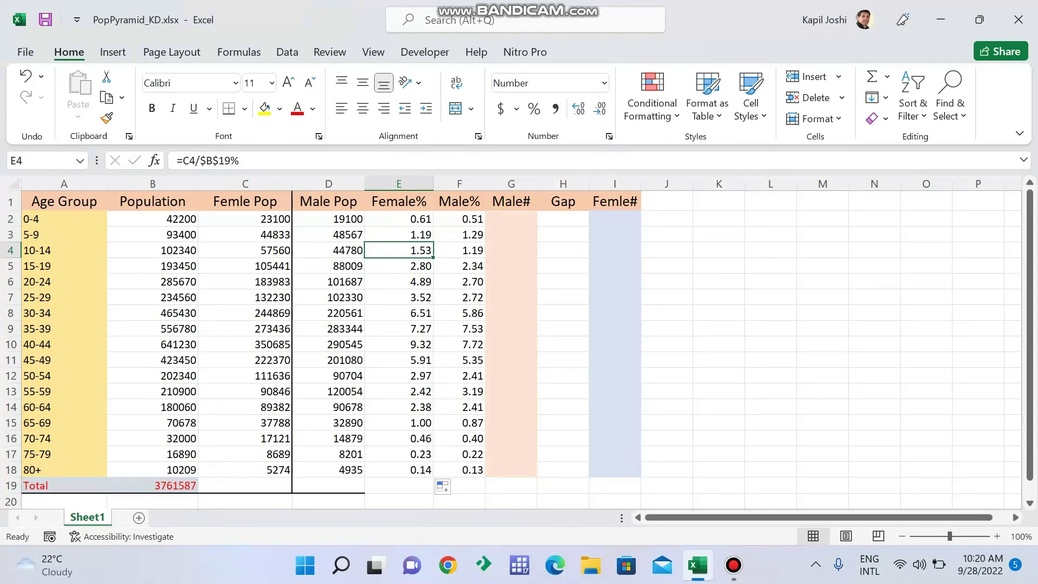
pyautogui.moveTo(200, 161); pyautogui.dragTo(230, 160)
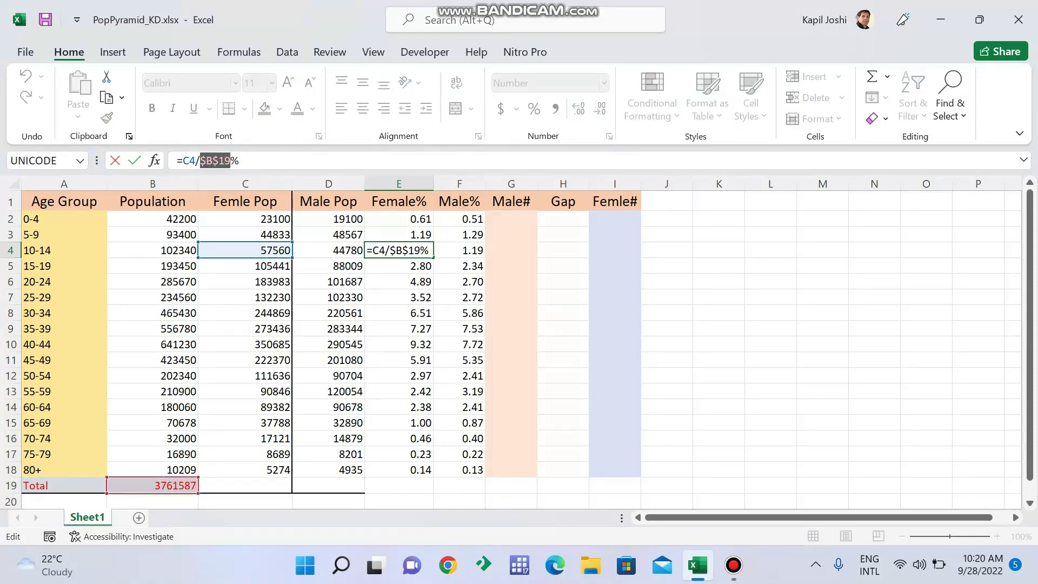
pyautogui.click(241, 160)
pyautogui.hotkey('ctrl', 'Return')
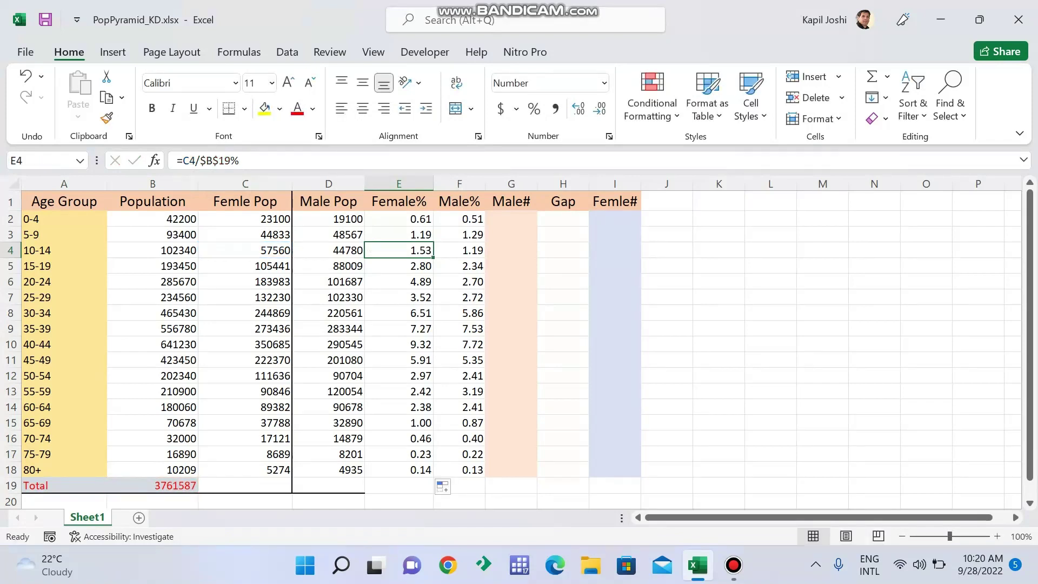
pyautogui.moveTo(399, 218); pyautogui.dragTo(399, 470)
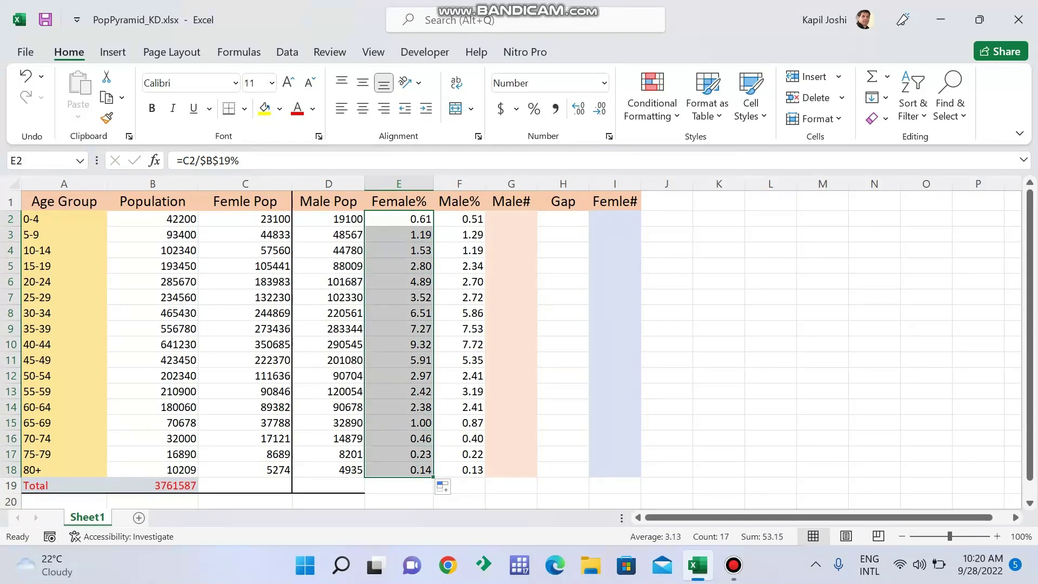
# Remove all borders from the Femle Pop cells C2 to C18.
pyautogui.click(245, 183)
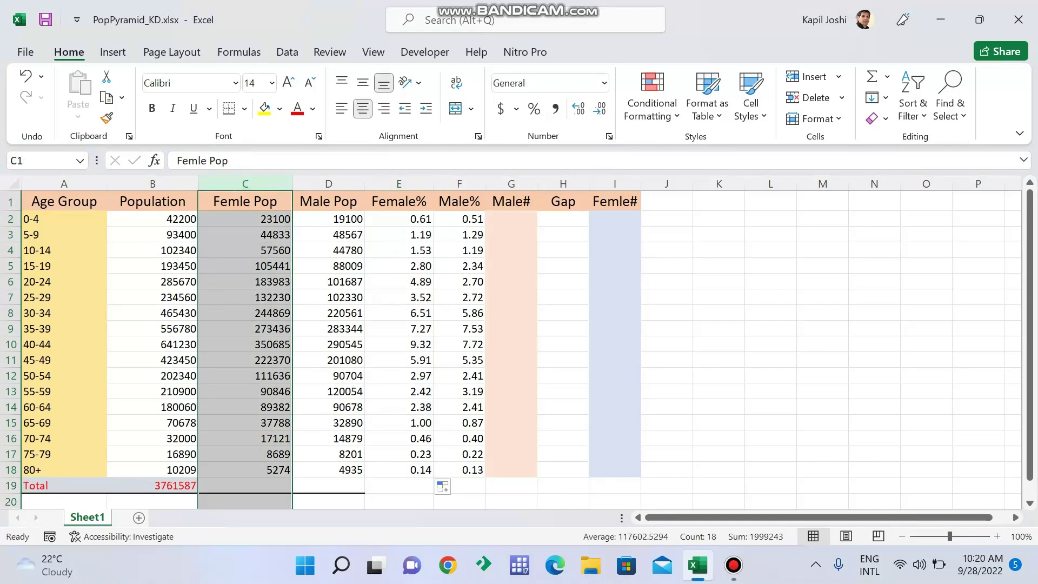
pyautogui.moveTo(245, 218); pyautogui.dragTo(244, 469)
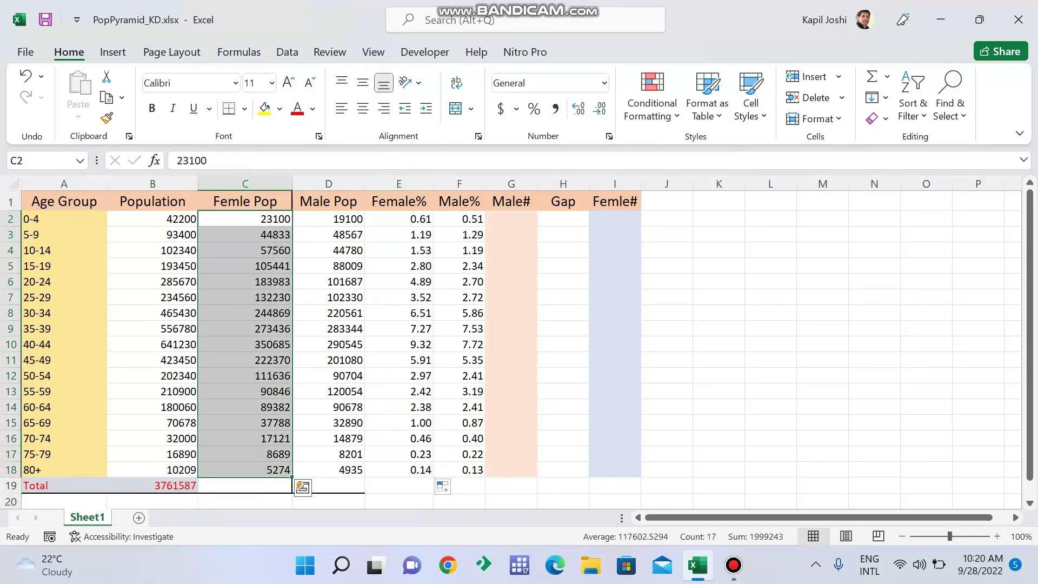
pyautogui.click(244, 109)
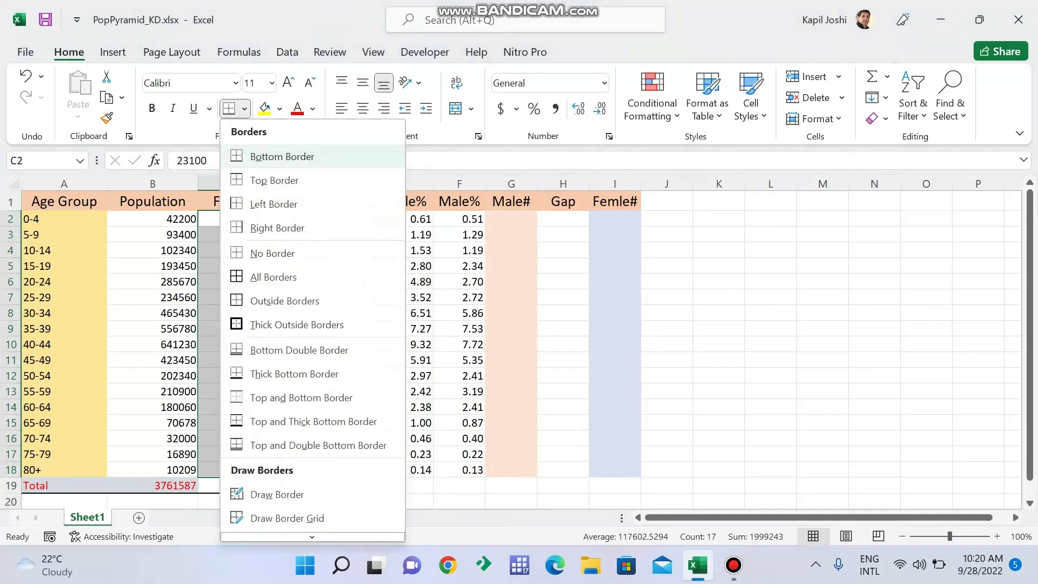
pyautogui.click(273, 253)
pyautogui.click(329, 313)
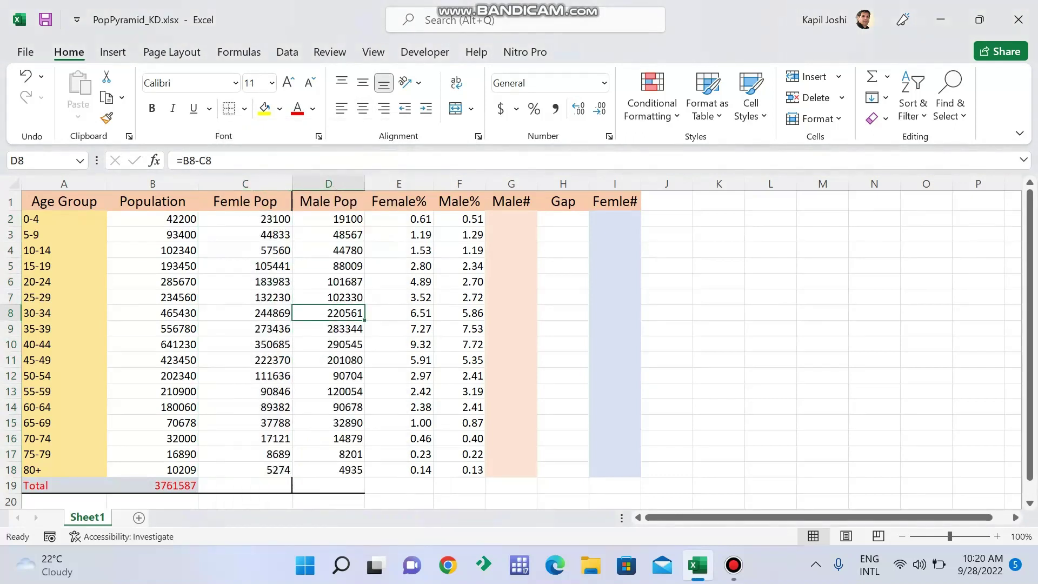
# Apply thick outside borders around the given data in A1 to D18.
pyautogui.moveTo(64, 201); pyautogui.dragTo(329, 470)
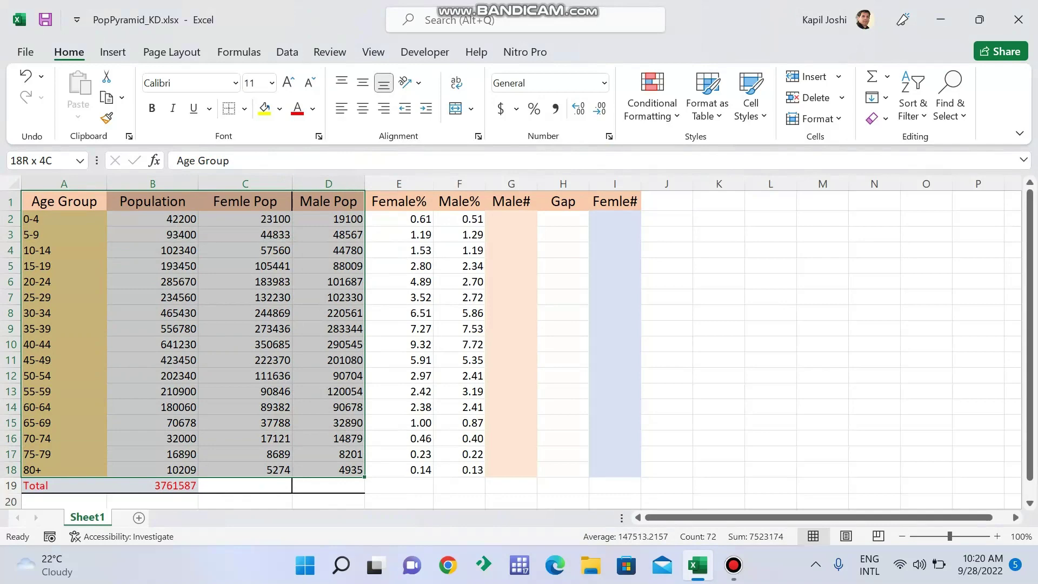
pyautogui.click(244, 109)
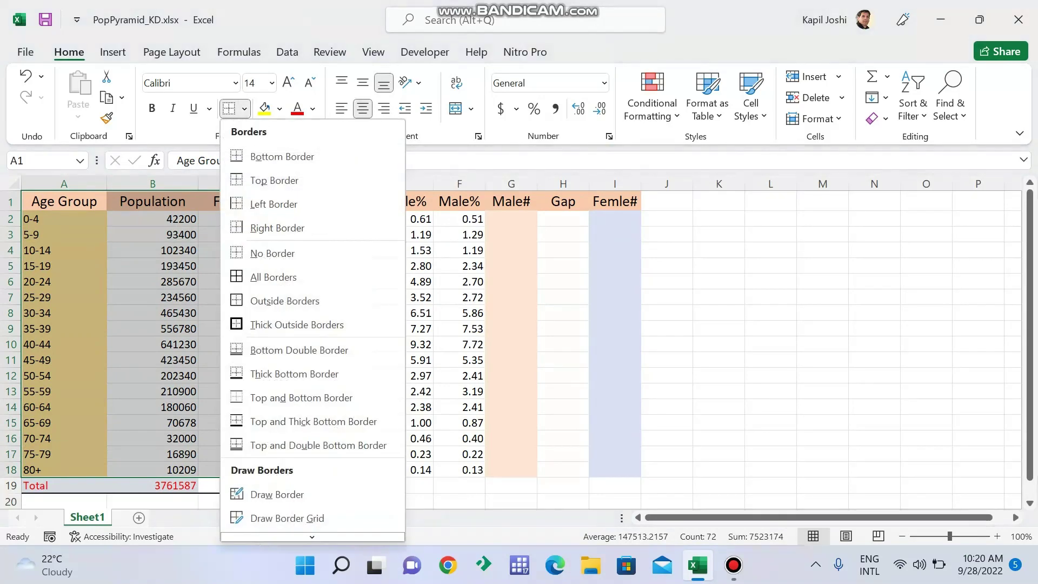
pyautogui.click(297, 324)
pyautogui.click(399, 392)
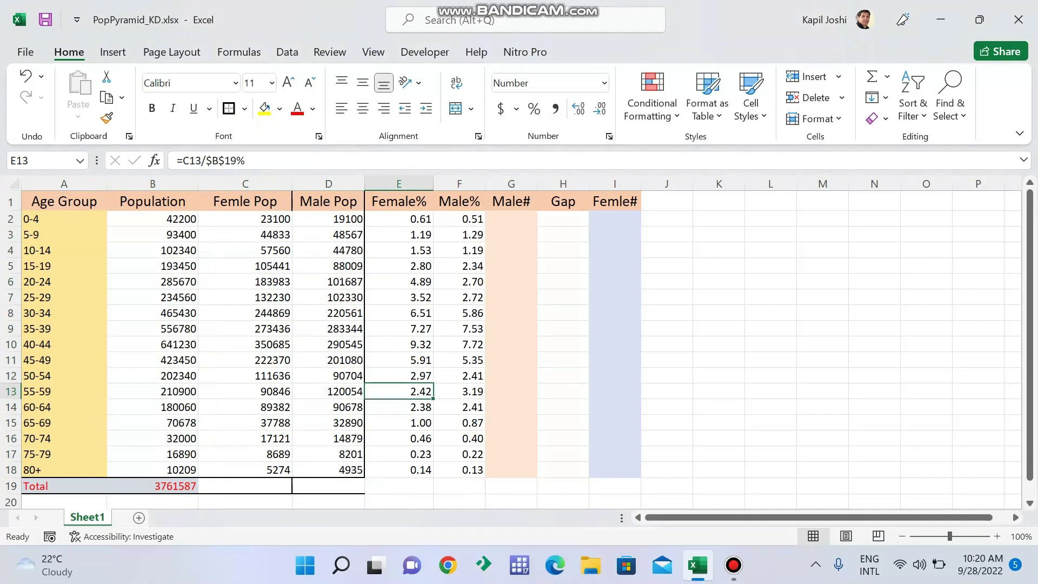
pyautogui.click(399, 298)
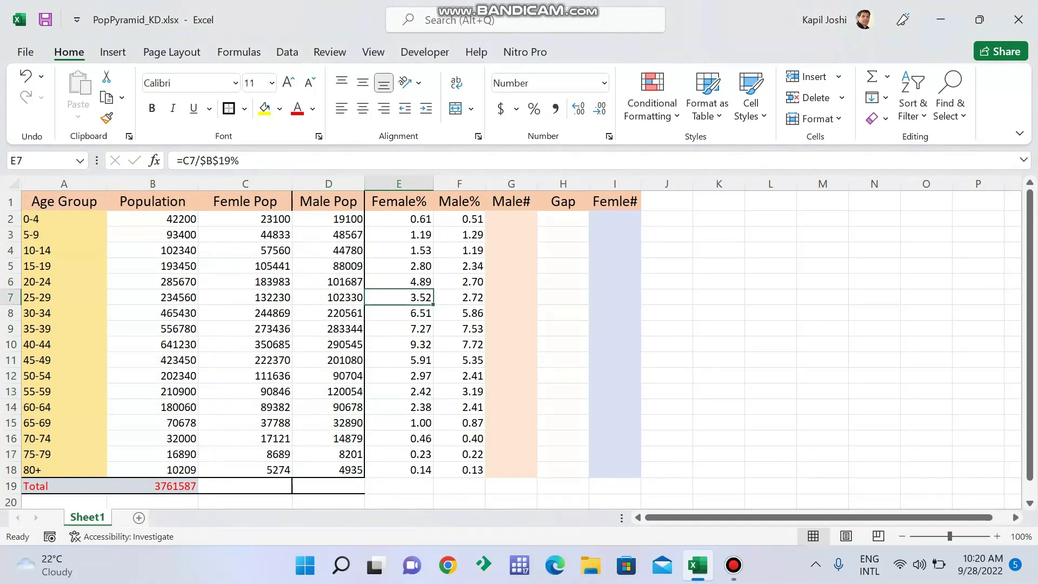
# Enter the formula =D2/$B$19% in F2 to calculate the 0-4 male share of the total population.
pyautogui.click(459, 219)
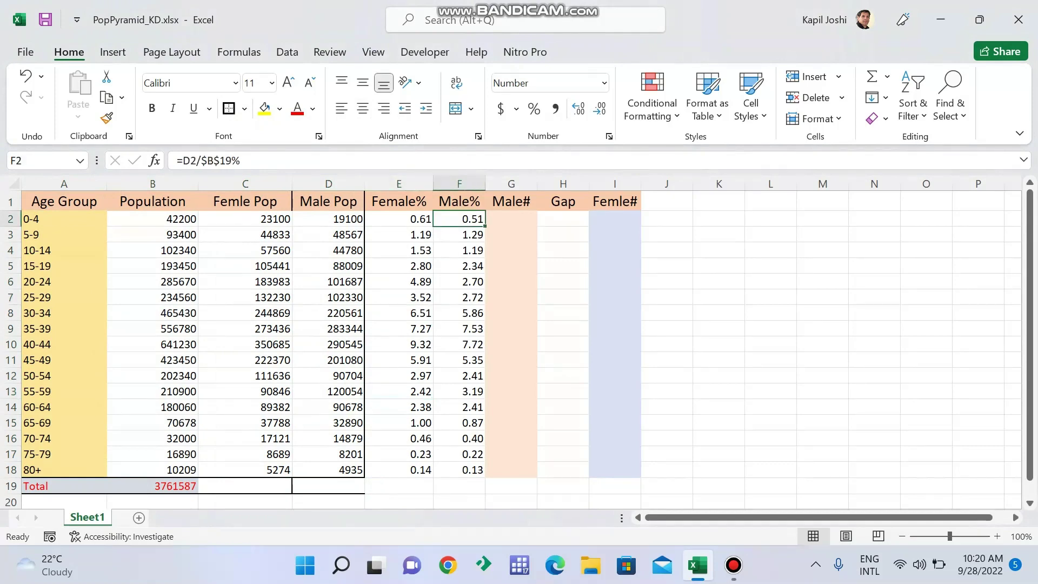
pyautogui.write('=')
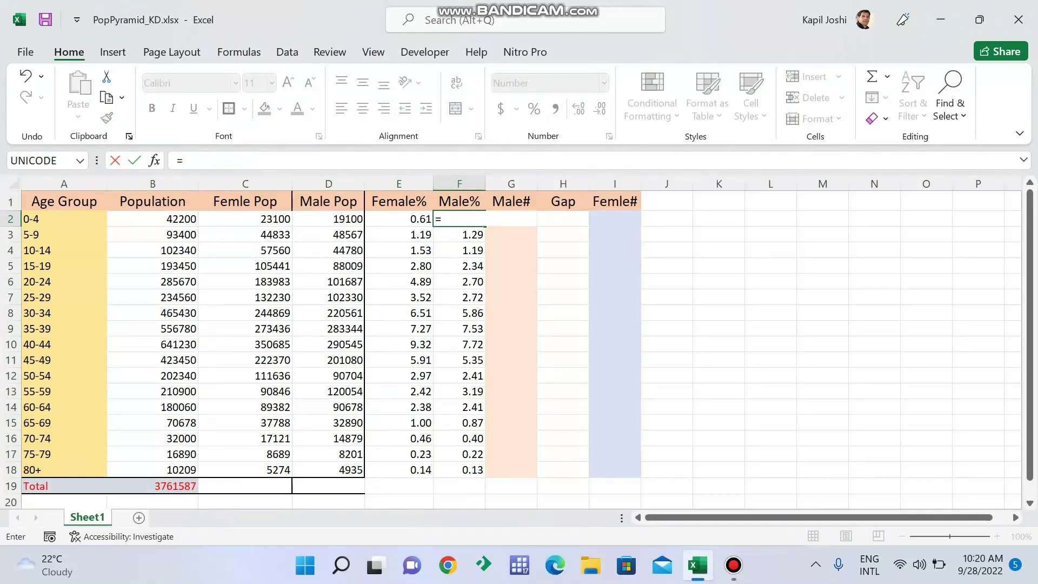
pyautogui.click(329, 219)
pyautogui.write('/')
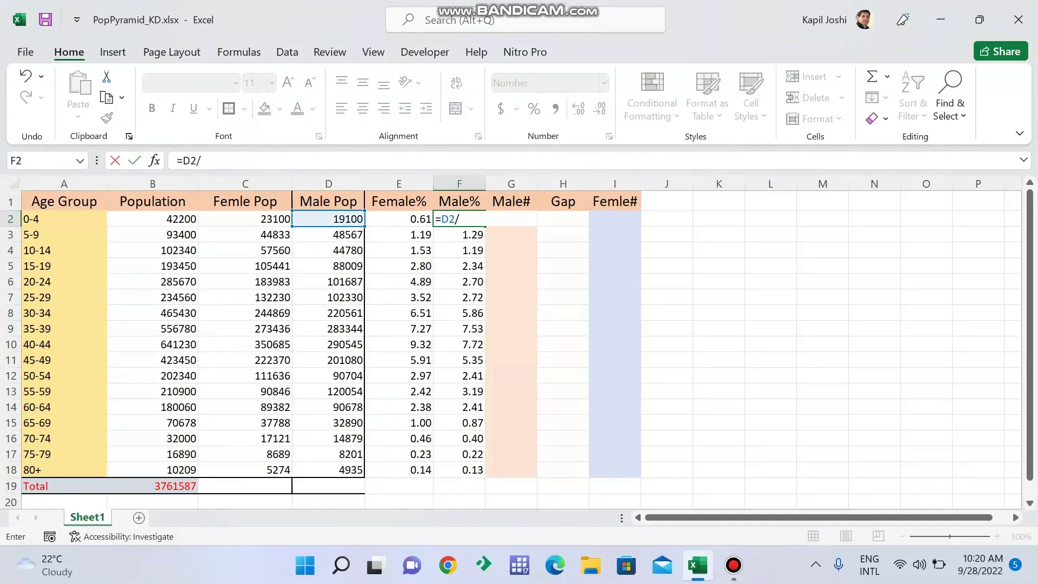
pyautogui.click(153, 485)
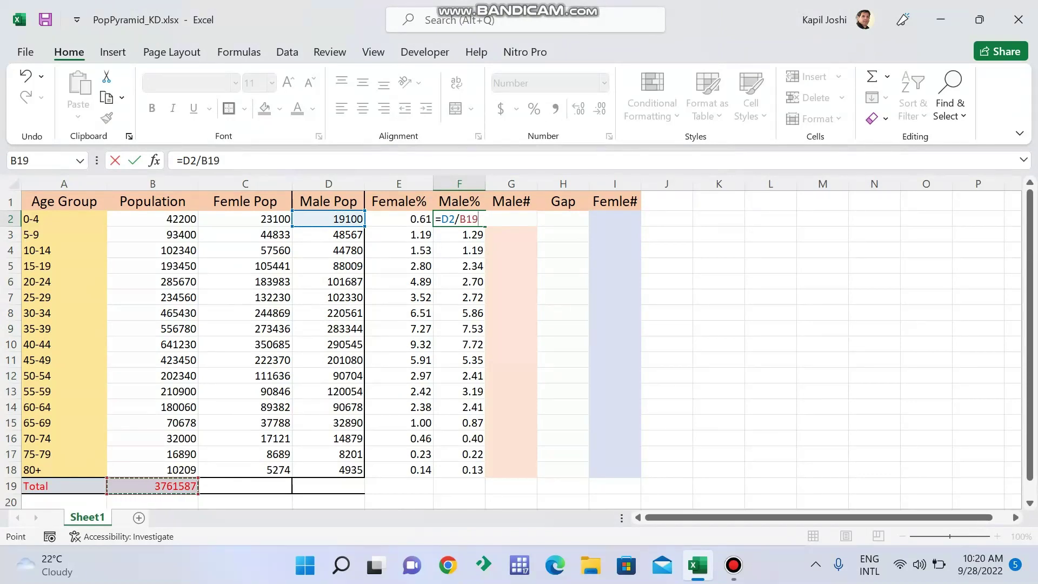
pyautogui.press('F4')
pyautogui.write('%')
pyautogui.press('Return')
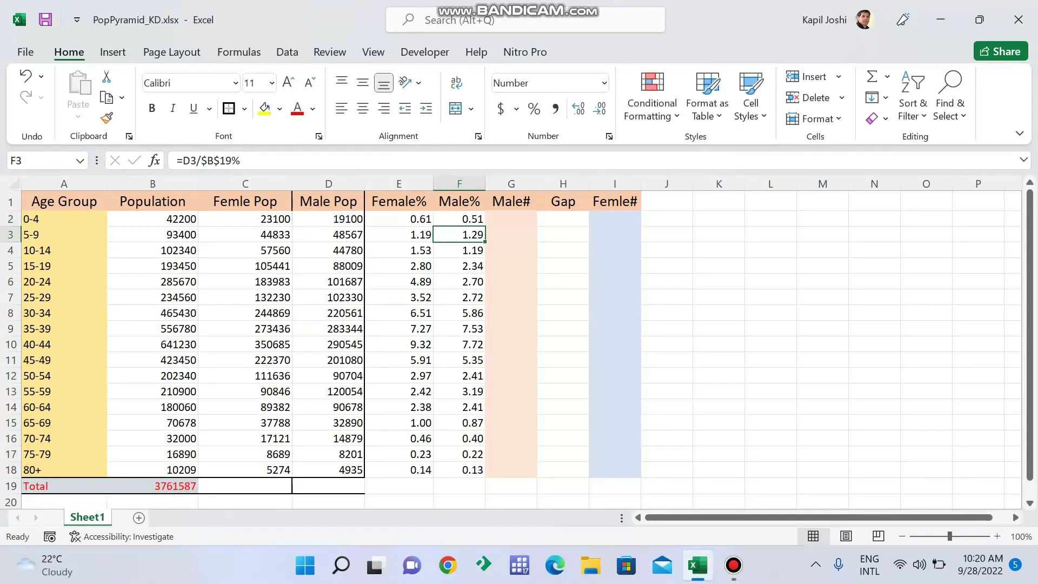
pyautogui.press('Up')
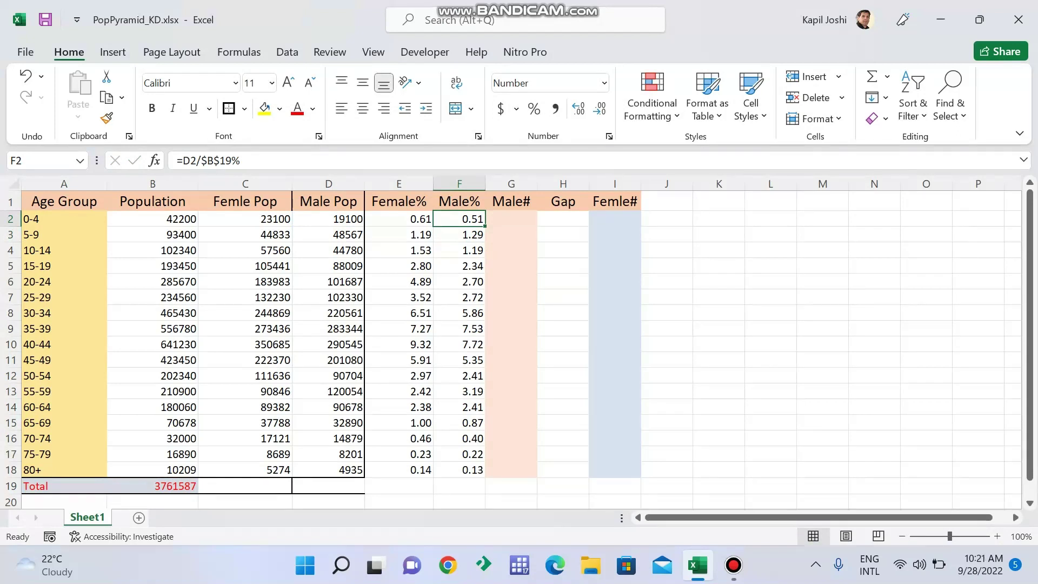
# Clear the old Male% formulas from F3 to F18 and return to cell F2.
pyautogui.press('Down')
pyautogui.hotkey('shift', 'Down')
pyautogui.hotkey('shift', 'Down')
pyautogui.hotkey('shift', 'Down')
pyautogui.hotkey('shift', 'Down')
pyautogui.hotkey('shift', 'Down')
pyautogui.hotkey('shift', 'Down')
pyautogui.hotkey('shift', 'Down')
pyautogui.hotkey('shift', 'Down')
pyautogui.hotkey('shift', 'Down')
pyautogui.hotkey('shift', 'Down')
pyautogui.hotkey('shift', 'Down')
pyautogui.hotkey('shift', 'Down')
pyautogui.hotkey('shift', 'Down')
pyautogui.hotkey('shift', 'Down')
pyautogui.hotkey('shift', 'Down')
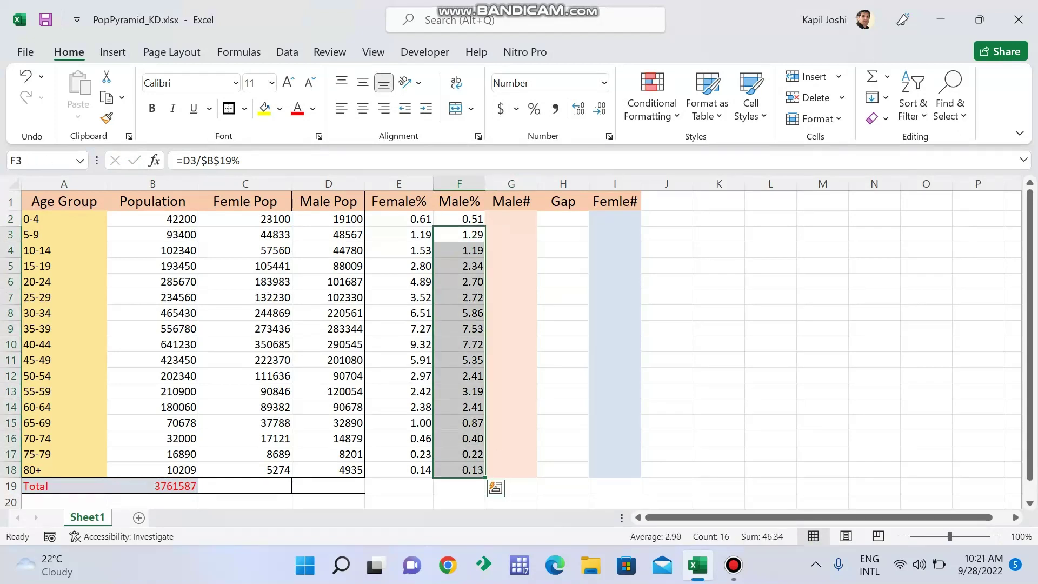
pyautogui.press('Delete')
pyautogui.hotkey('shift', 'Up')
pyautogui.hotkey('shift', 'Up')
pyautogui.hotkey('shift', 'Up')
pyautogui.hotkey('shift', 'Up')
pyautogui.hotkey('shift', 'Up')
pyautogui.hotkey('shift', 'Up')
pyautogui.hotkey('shift', 'Up')
pyautogui.hotkey('shift', 'Up')
pyautogui.hotkey('shift', 'Up')
pyautogui.hotkey('shift', 'Up')
pyautogui.hotkey('shift', 'Up')
pyautogui.hotkey('shift', 'Up')
pyautogui.hotkey('shift', 'Up')
pyautogui.hotkey('shift', 'Up')
pyautogui.hotkey('shift', 'Up')
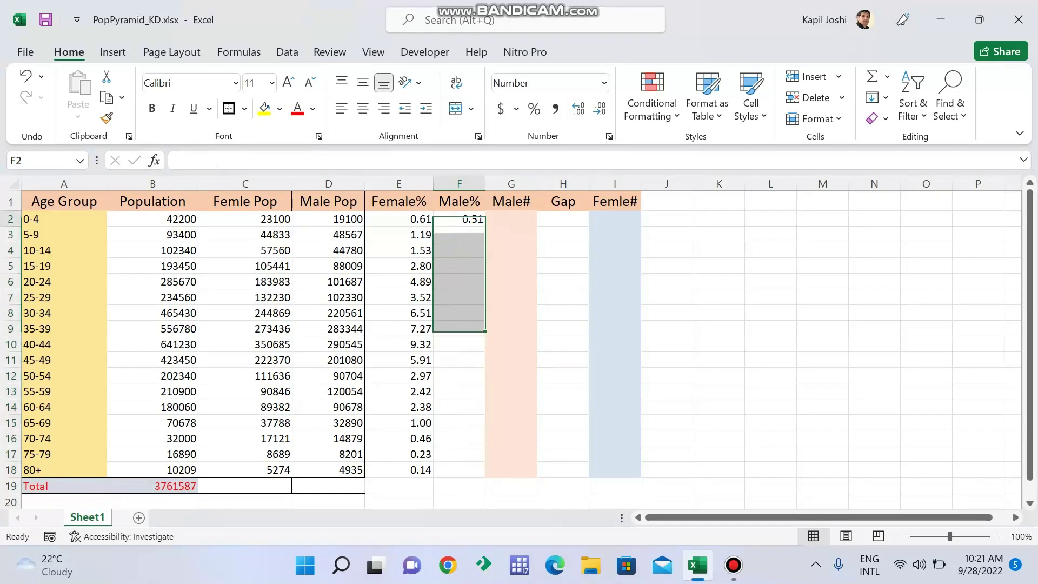
pyautogui.press('Up')
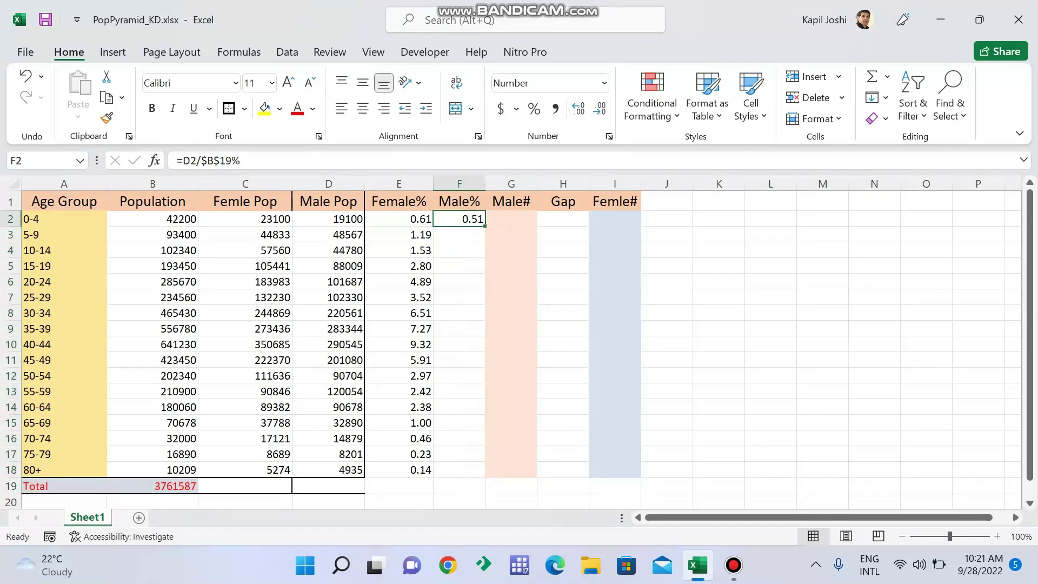
pyautogui.moveTo(485, 226); pyautogui.dragTo(476, 471)
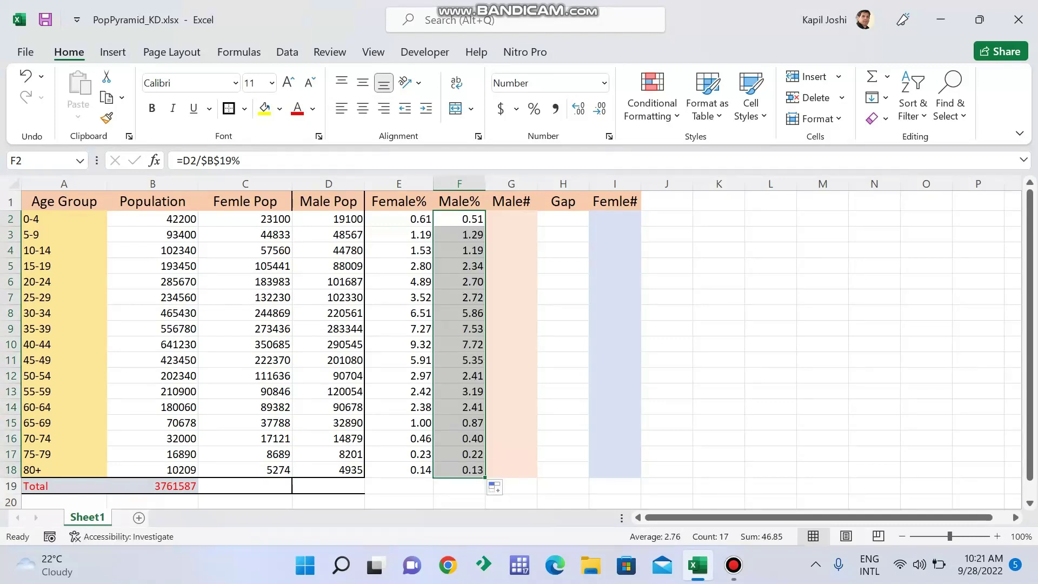
pyautogui.moveTo(459, 234); pyautogui.dragTo(460, 470)
pyautogui.press('Delete')
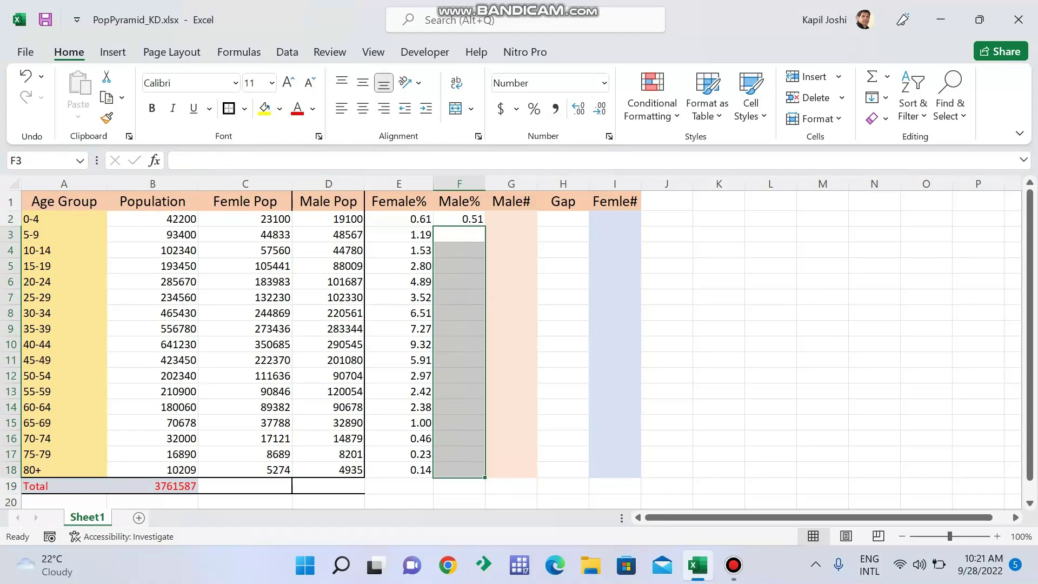
# Fill the Male% formula from F2 down to F18, and widen the Female% and Male% columns.
pyautogui.click(459, 219)
pyautogui.doubleClick(485, 226)
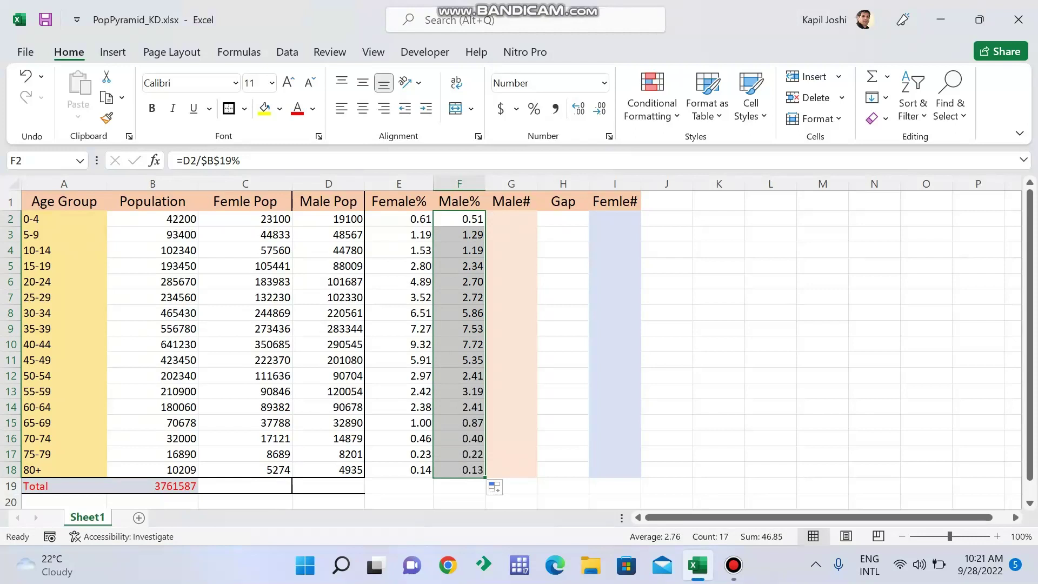
pyautogui.click(771, 392)
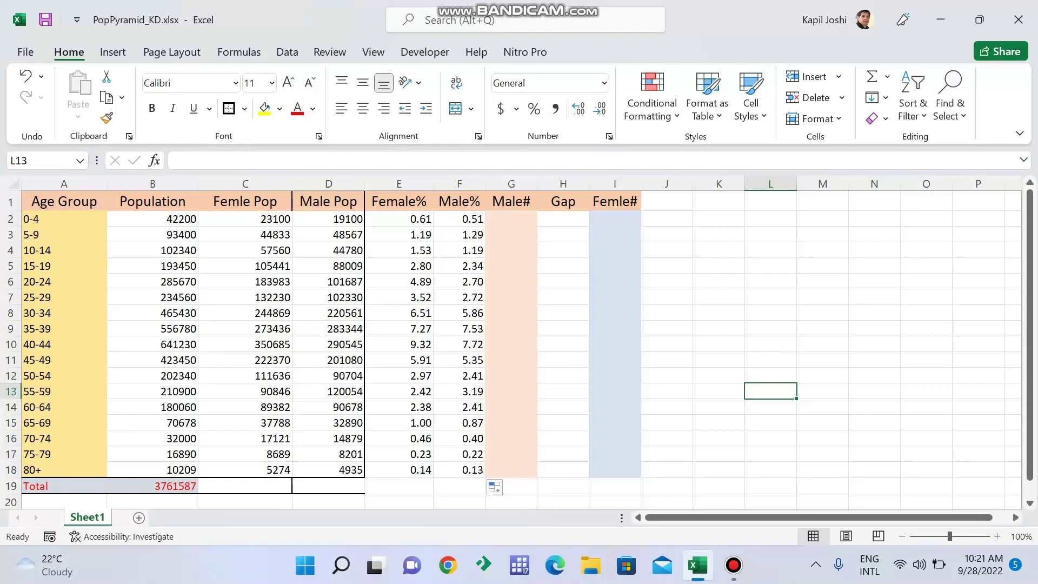
pyautogui.moveTo(433, 184); pyautogui.dragTo(518, 183)
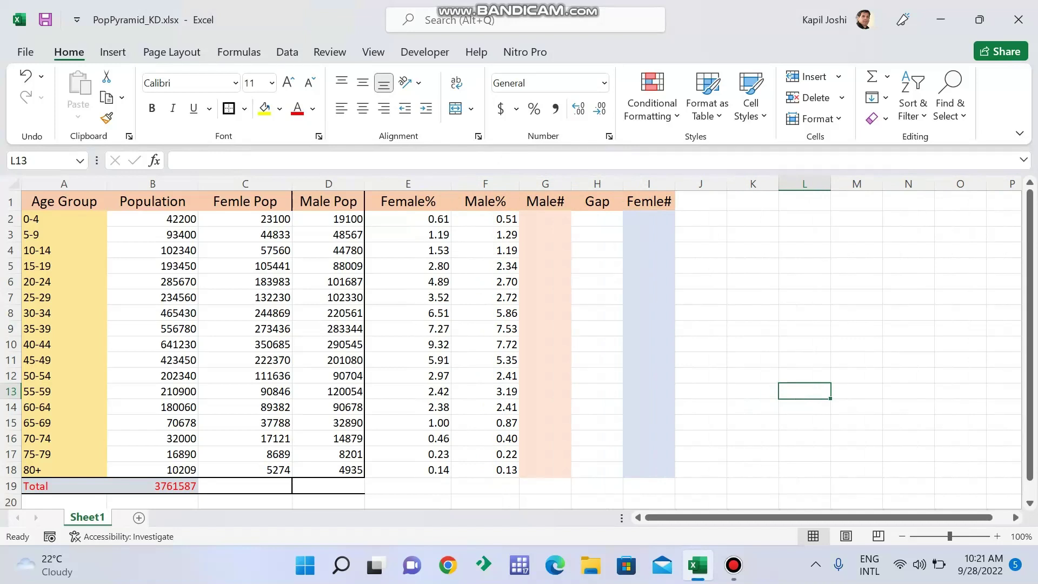
# Examine the Female% and Male% formulas for several age groups, including E3, F6 and F18, and the Gap column H1 to H18.
pyautogui.click(64, 219)
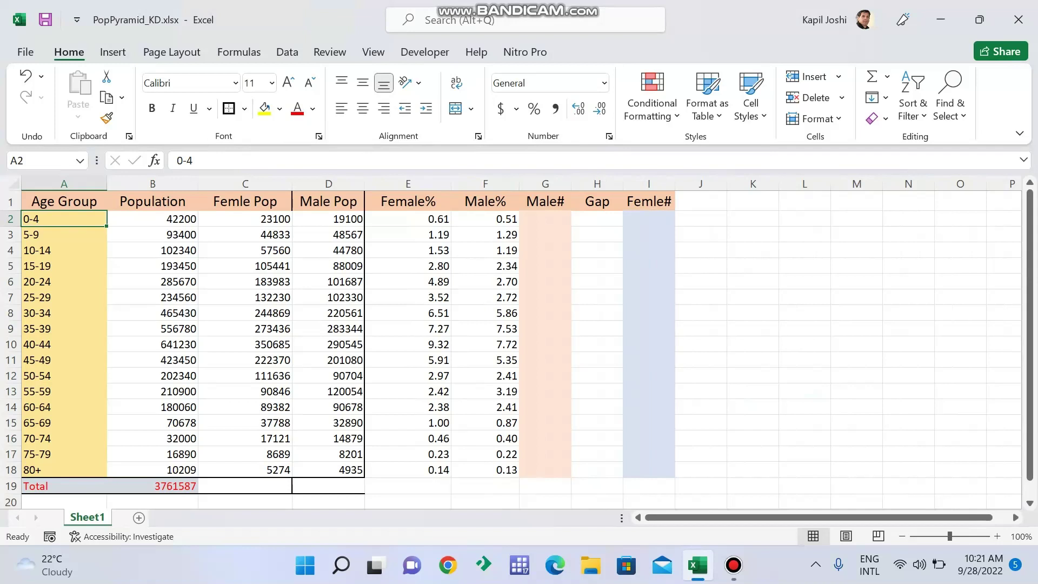
pyautogui.moveTo(408, 219); pyautogui.dragTo(486, 219)
pyautogui.click(485, 234)
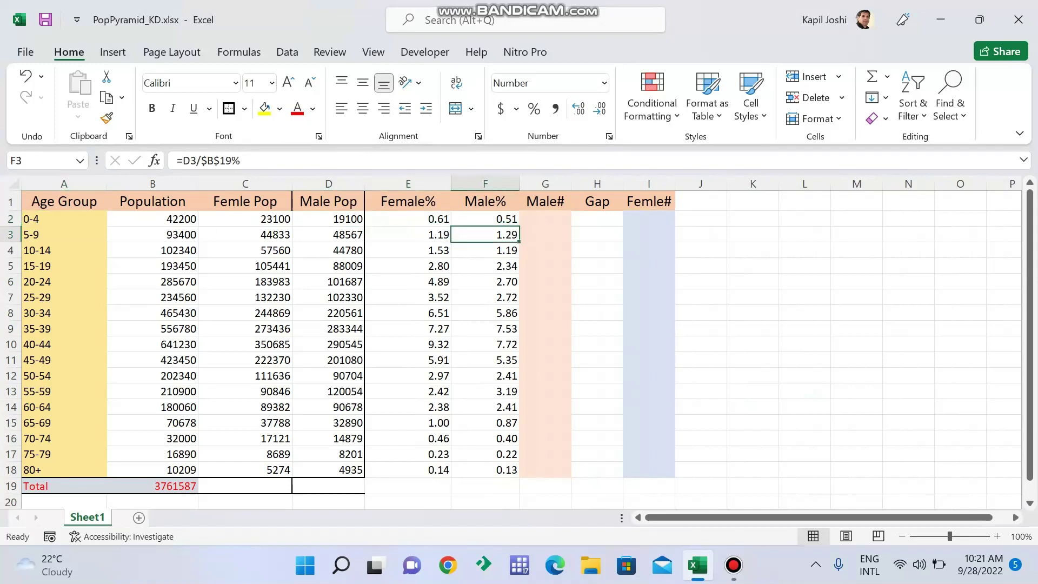
pyautogui.click(408, 219)
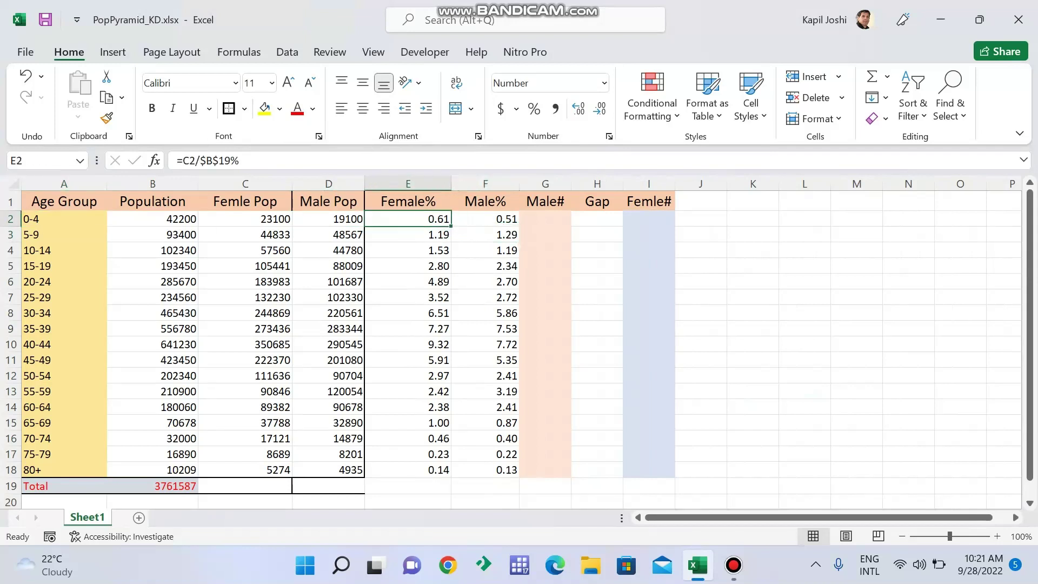
pyautogui.press('Down')
pyautogui.press('F2')
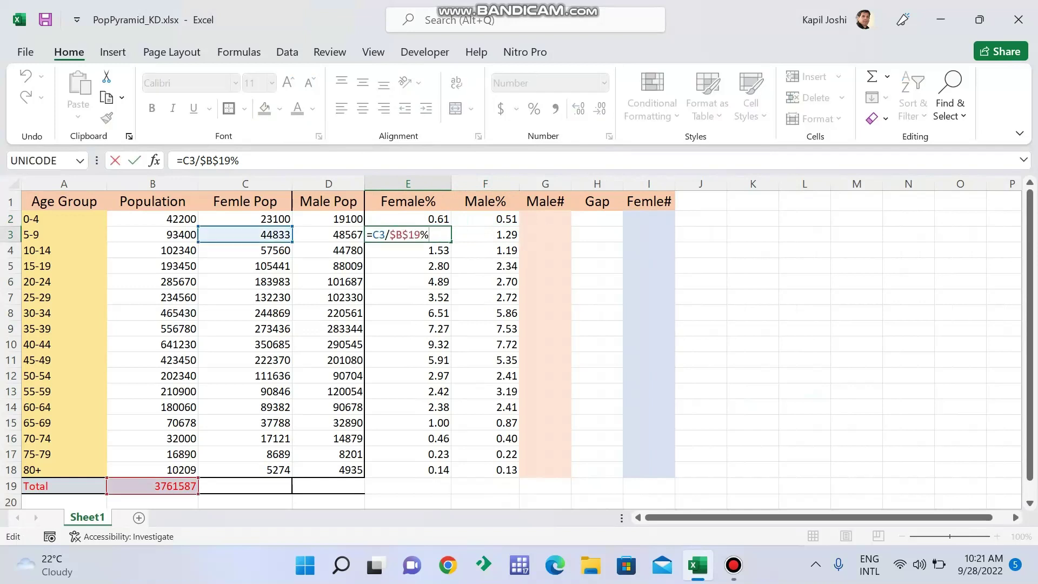
pyautogui.doubleClick(408, 265)
pyautogui.click(485, 469)
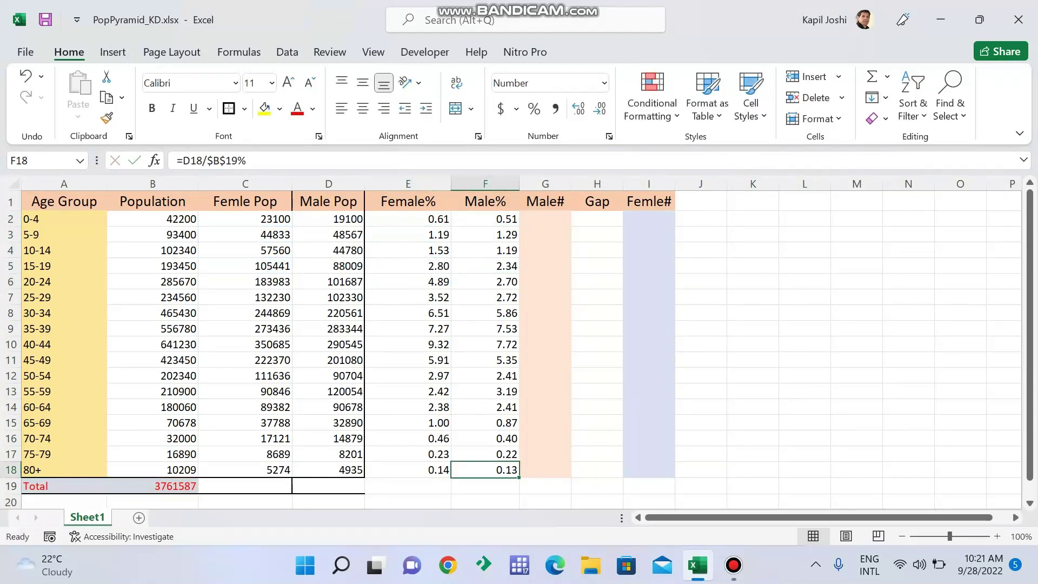
pyautogui.doubleClick(485, 282)
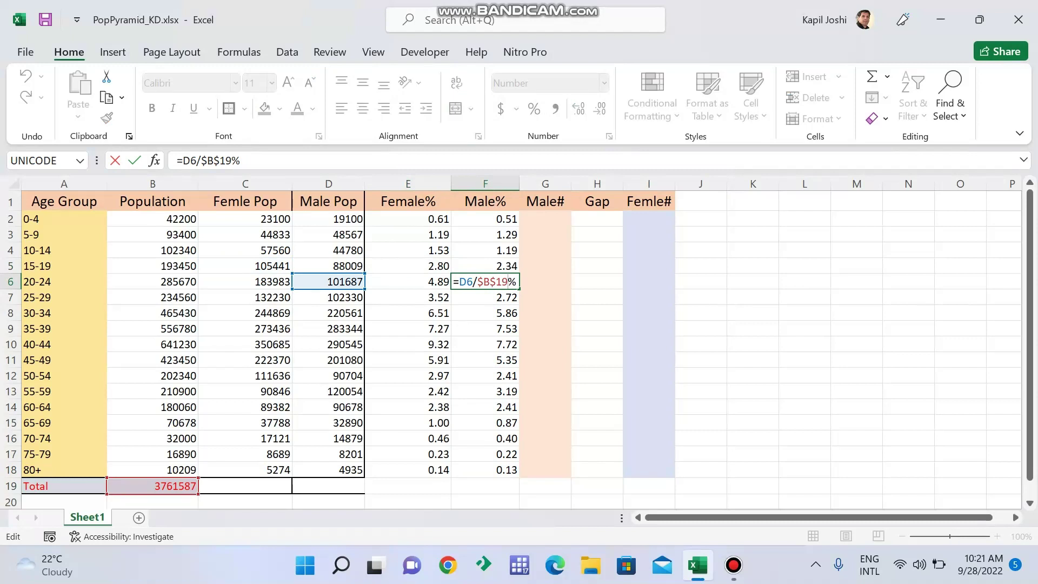
pyautogui.press('Return')
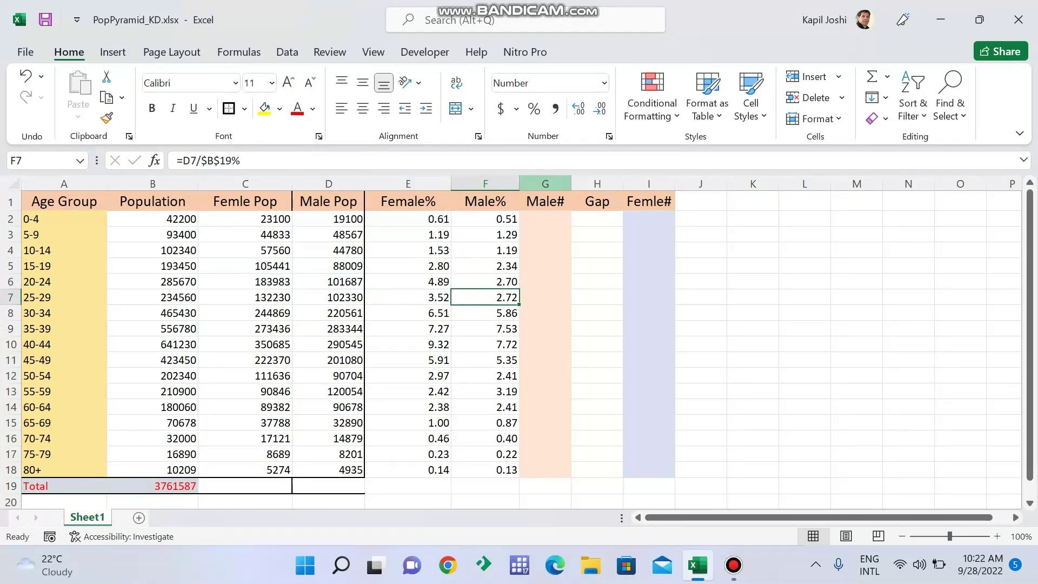
pyautogui.moveTo(545, 184); pyautogui.dragTo(596, 469)
pyautogui.click(700, 250)
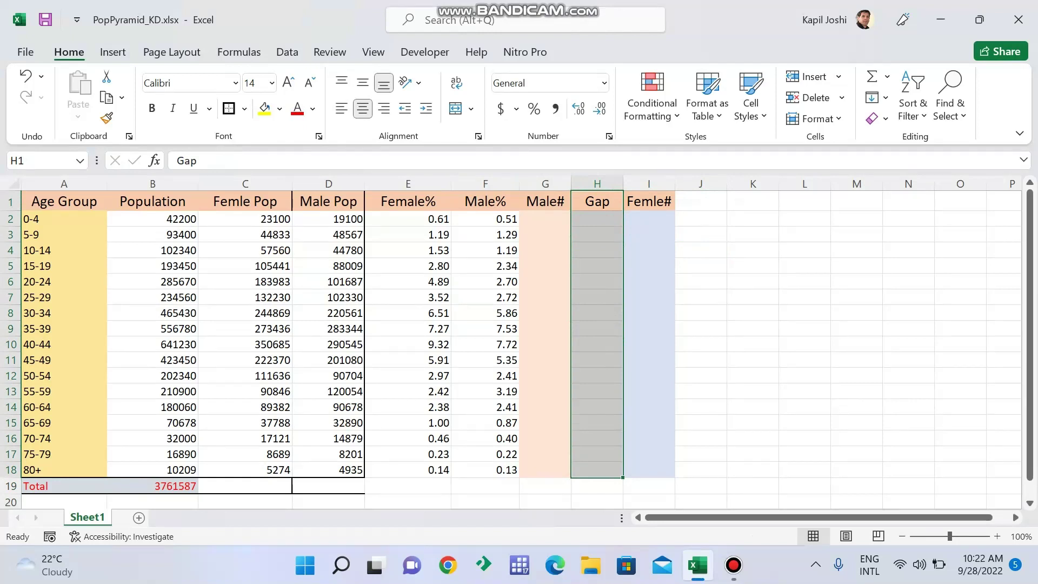
# Change the Male# header in G1 to Male(%).
pyautogui.click(545, 201)
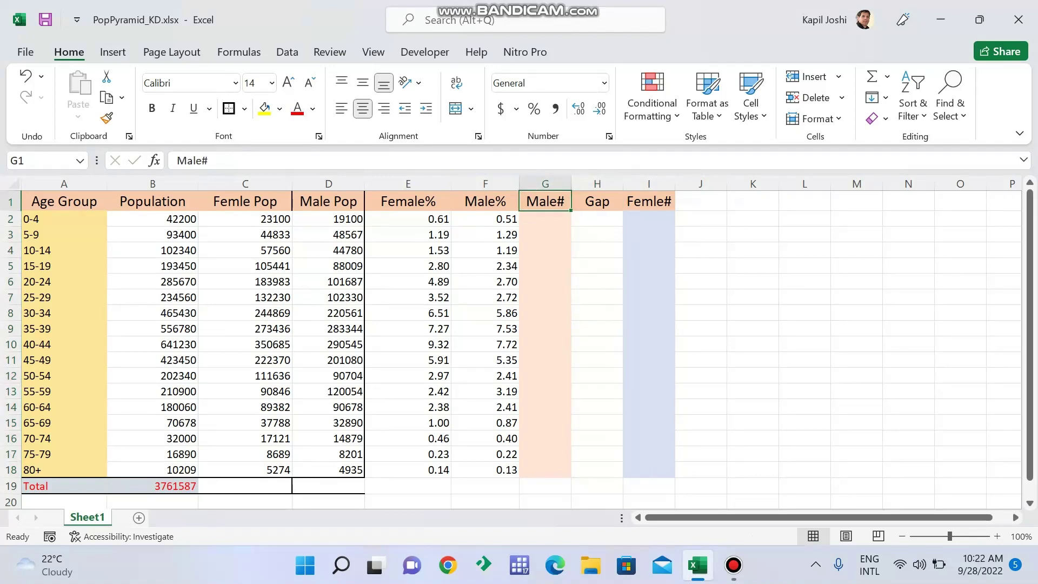
pyautogui.press('F2')
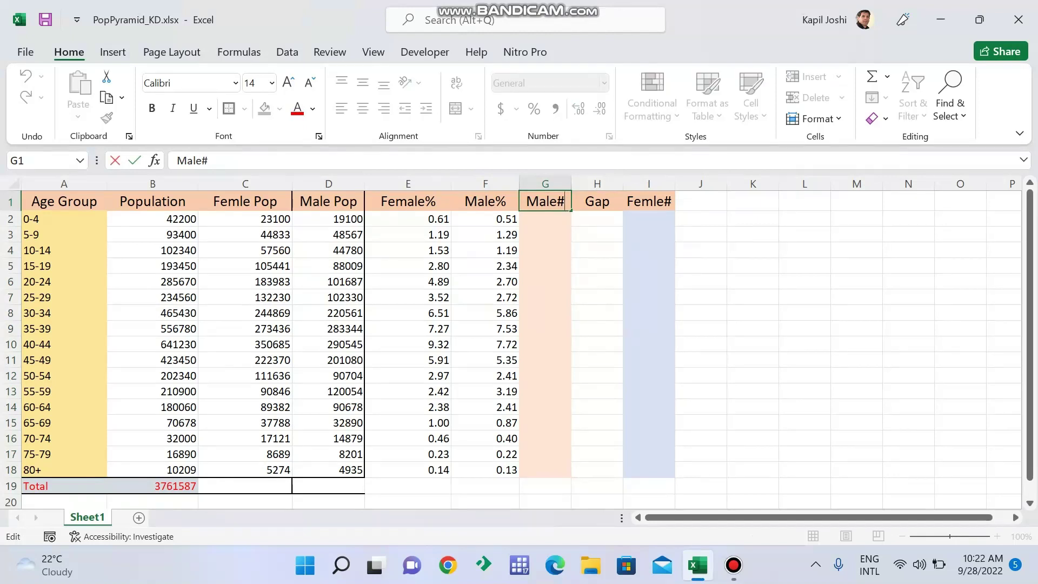
pyautogui.click(408, 201)
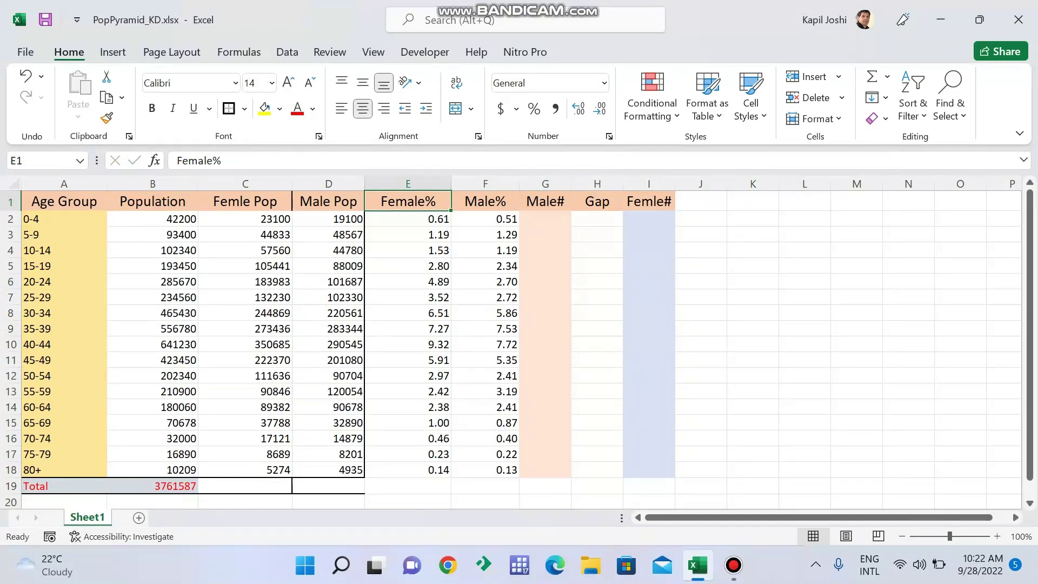
pyautogui.doubleClick(559, 201)
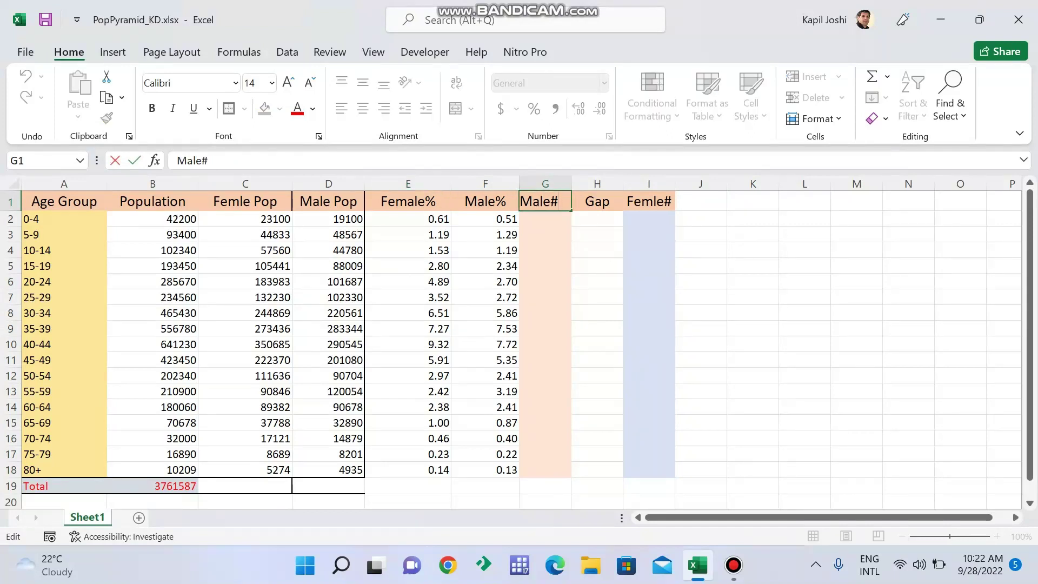
pyautogui.press('BackSpace')
pyautogui.write('(%)')
pyautogui.click(597, 250)
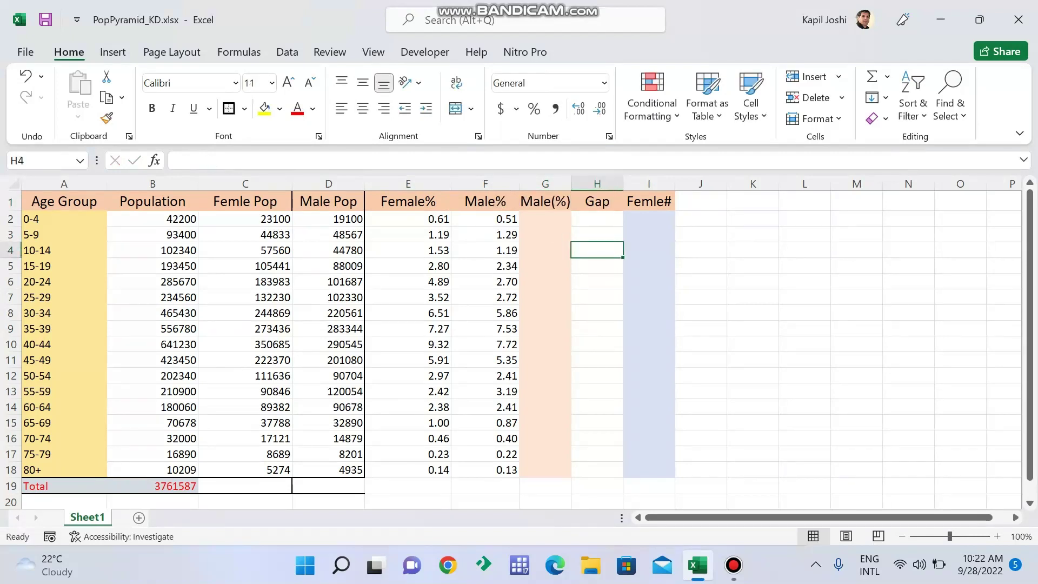
# Change the Femle# header in I1 to Femle(%).
pyautogui.doubleClick(652, 201)
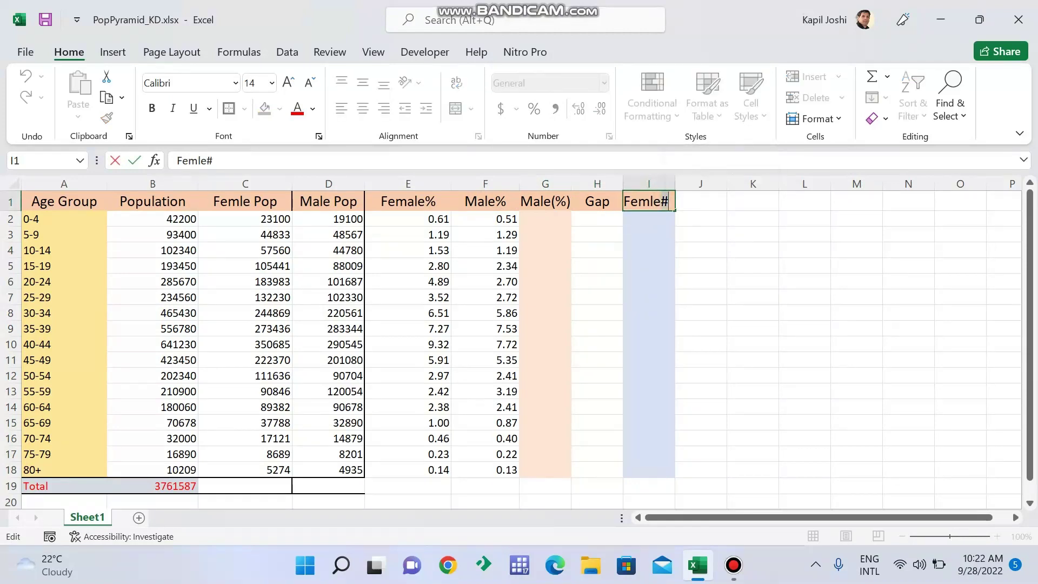
pyautogui.press('BackSpace')
pyautogui.write('(%')
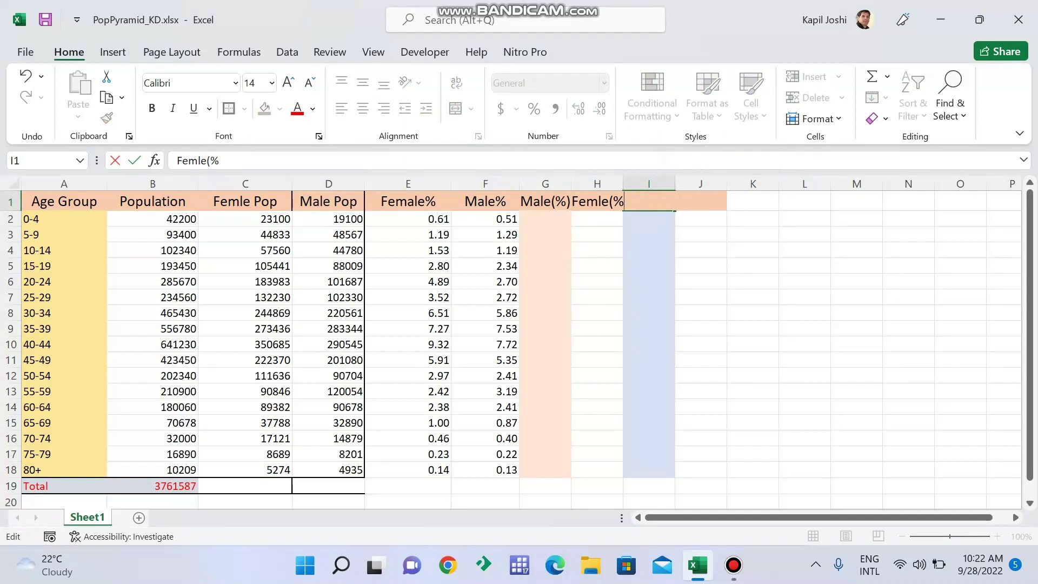
pyautogui.write(')')
pyautogui.click(752, 266)
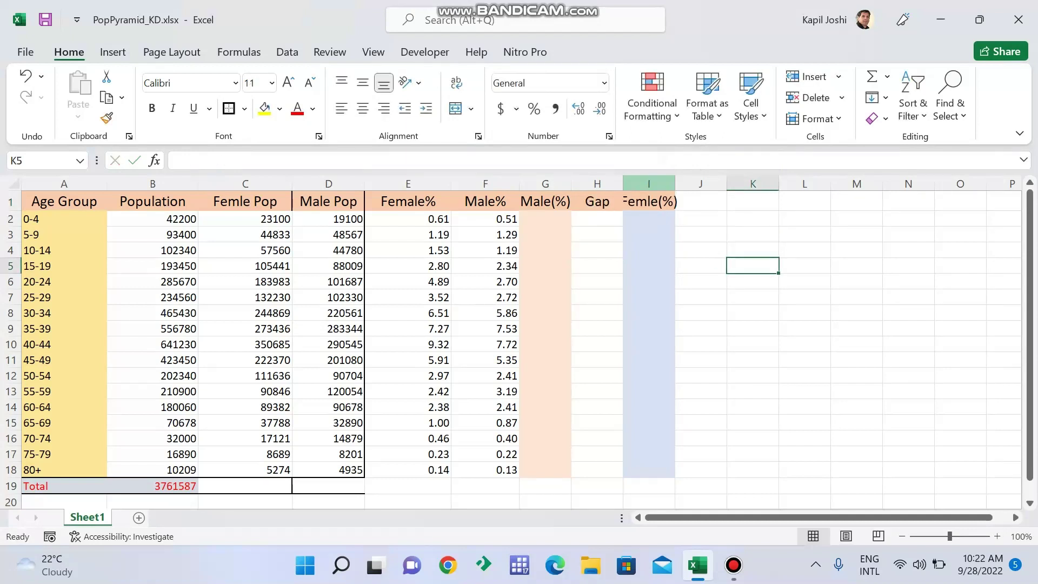
# Widen columns I and G so their headers fit with room to spare.
pyautogui.moveTo(675, 184); pyautogui.dragTo(707, 184)
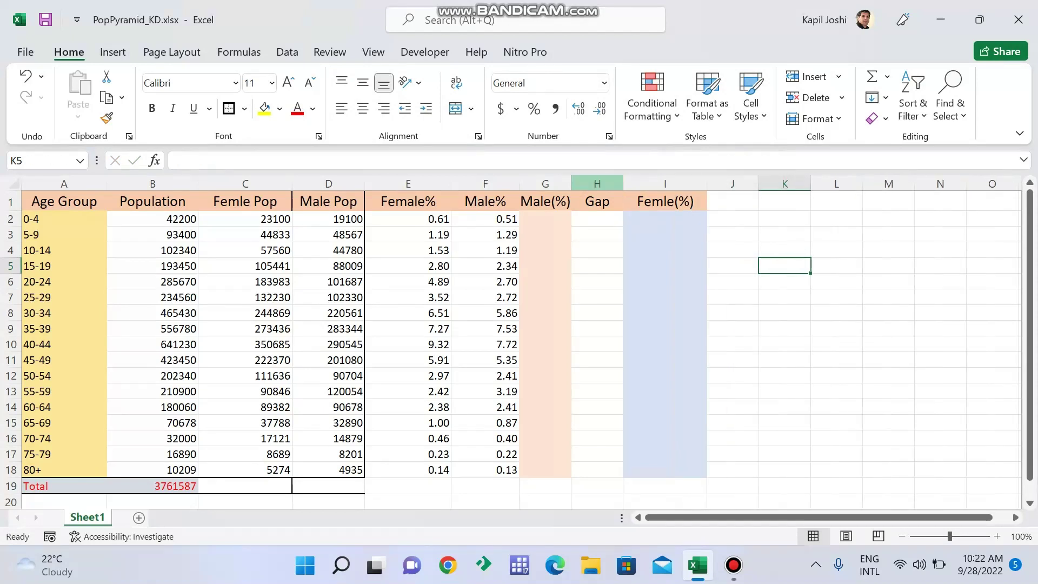
pyautogui.moveTo(571, 184); pyautogui.dragTo(597, 184)
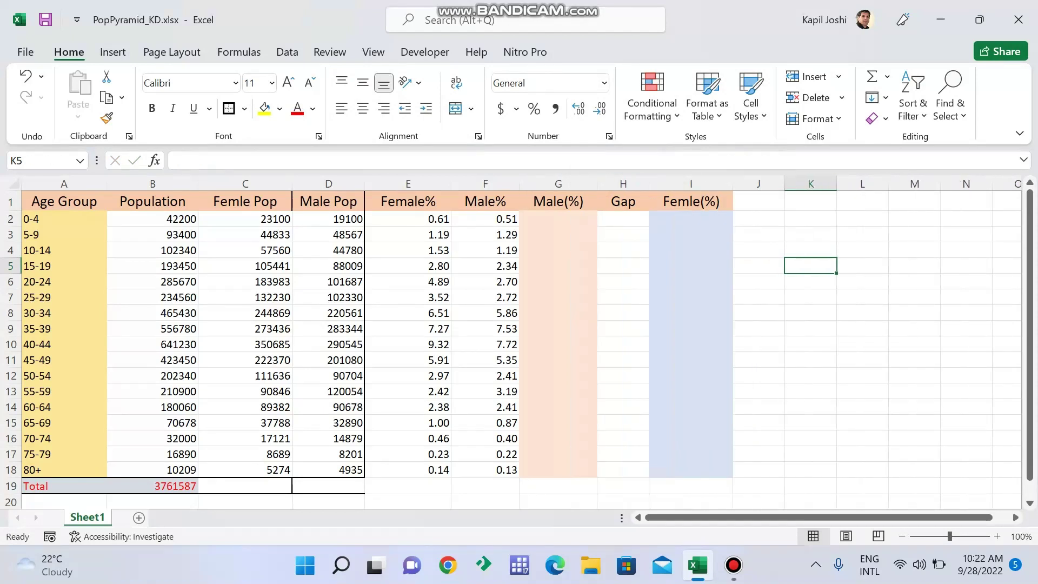
pyautogui.click(558, 218)
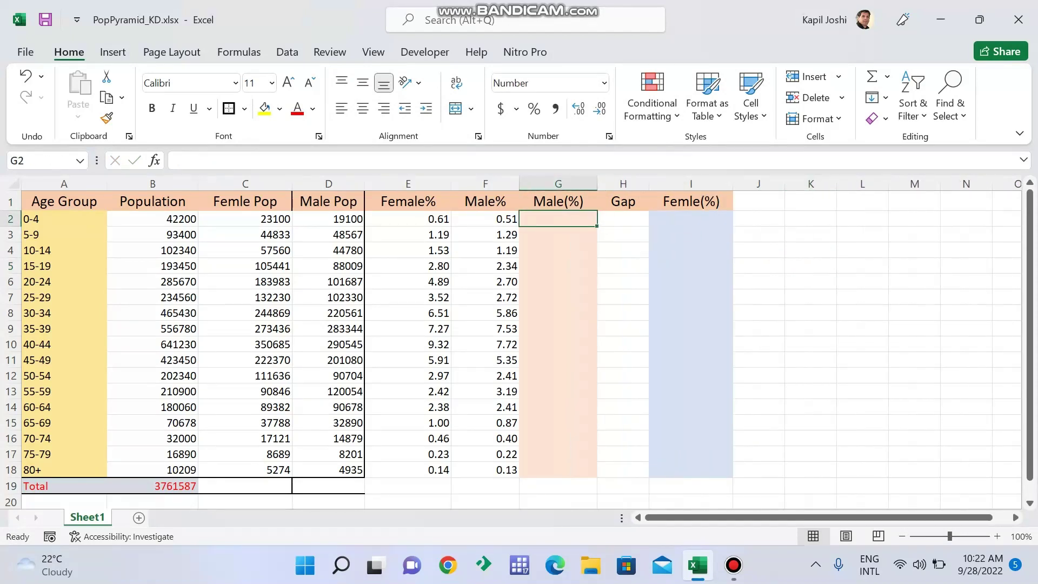
pyautogui.press('Right')
pyautogui.press('Right')
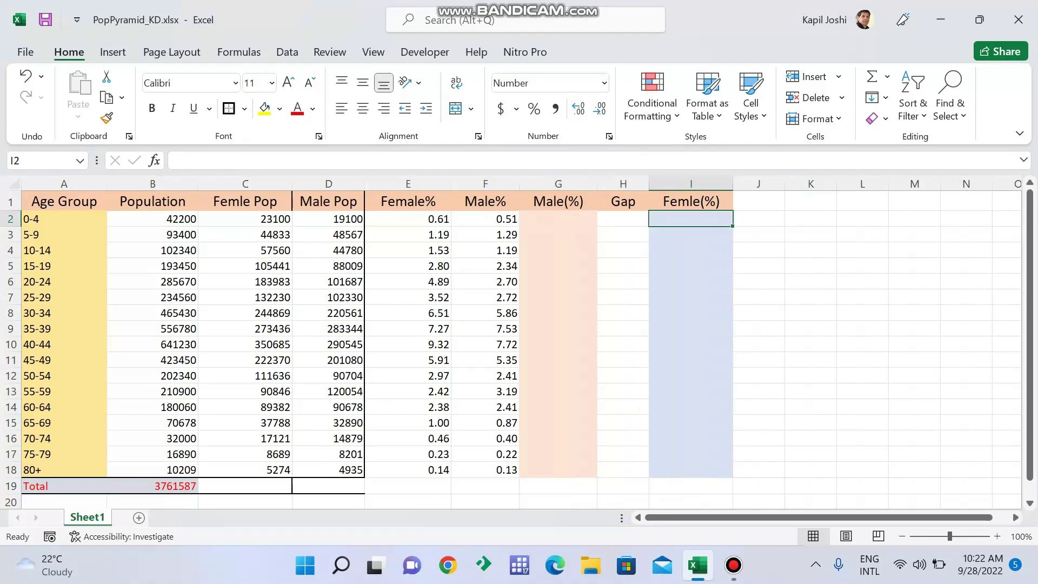
# Rename the header in G1 as Female(%).
pyautogui.click(533, 201)
pyautogui.doubleClick(533, 202)
pyautogui.press('BackSpace')
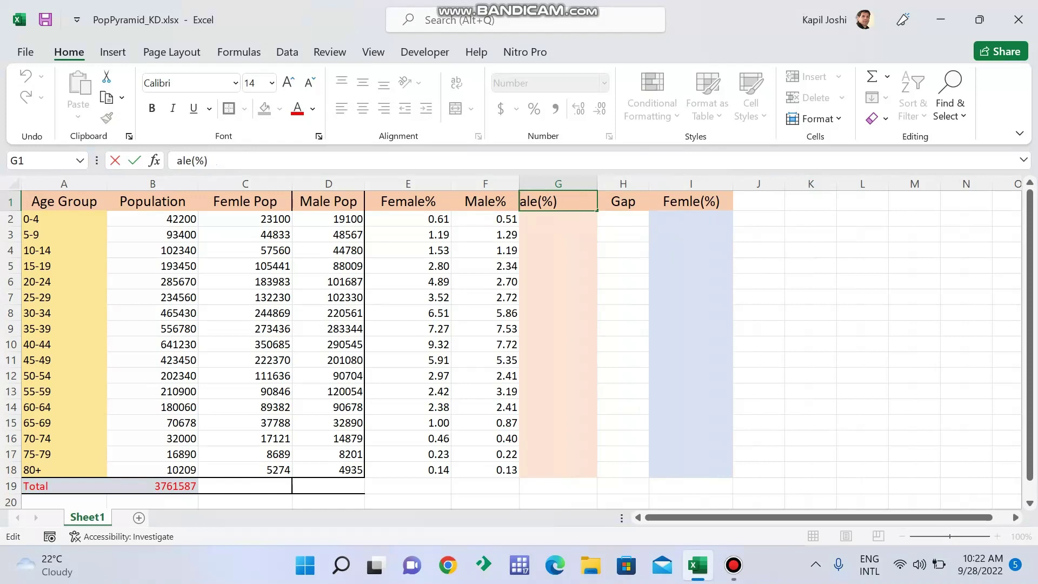
pyautogui.write('Fe')
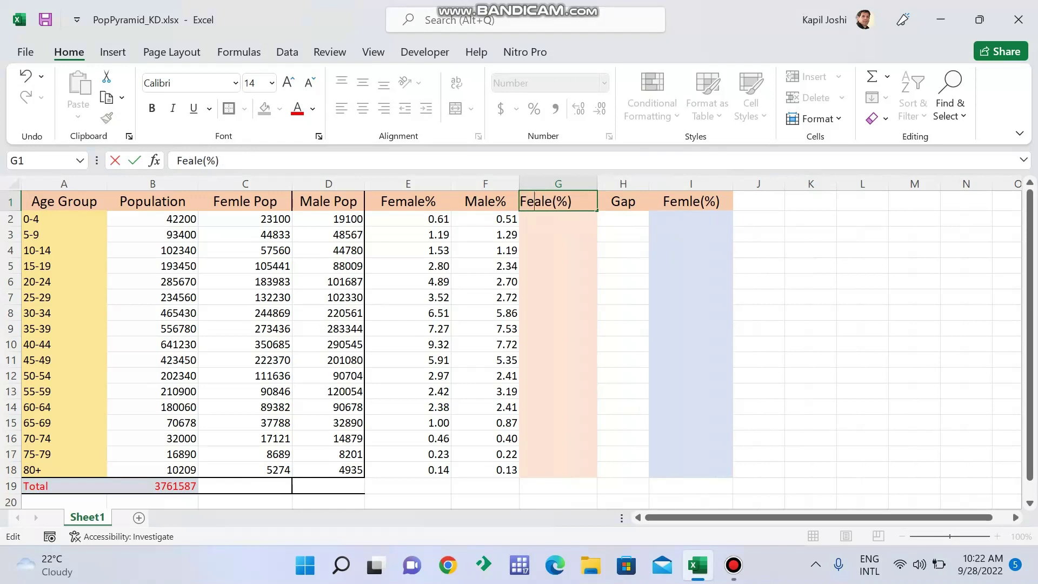
pyautogui.write('m')
pyautogui.click(558, 234)
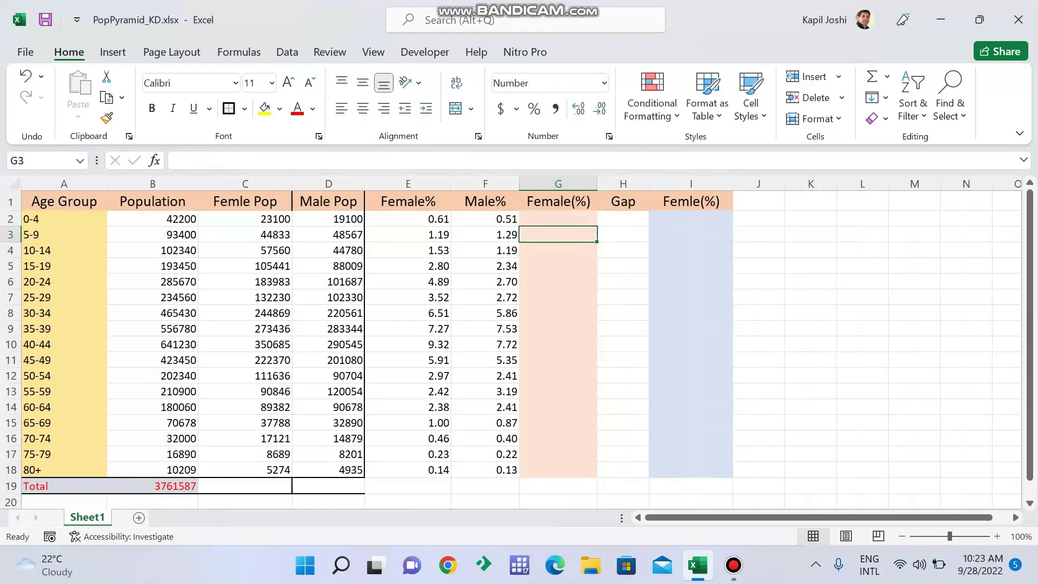
# Rename the header in I1 as Male(%).
pyautogui.click(679, 201)
pyautogui.doubleClick(679, 202)
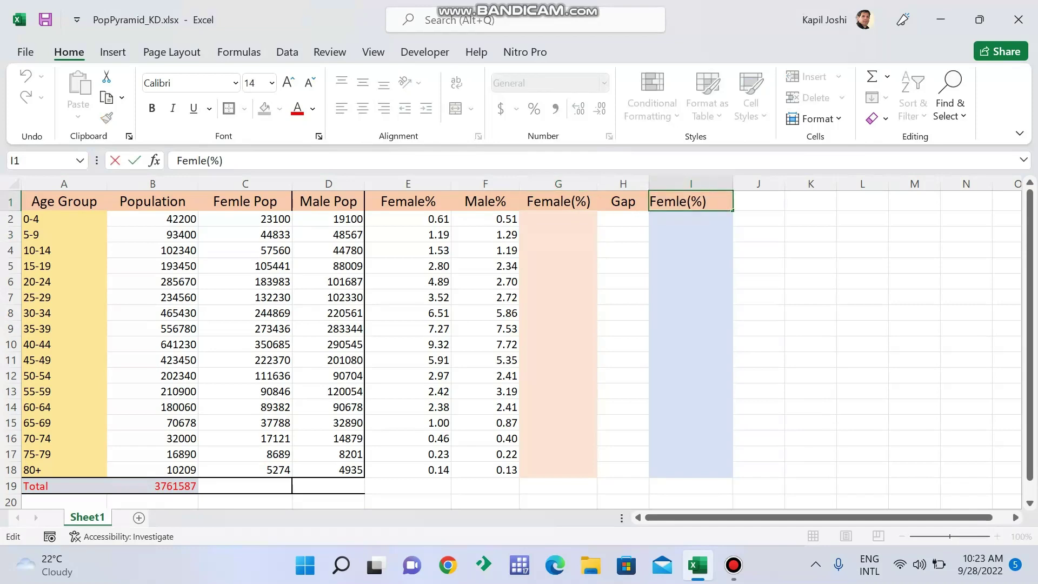
pyautogui.moveTo(687, 202); pyautogui.dragTo(649, 202)
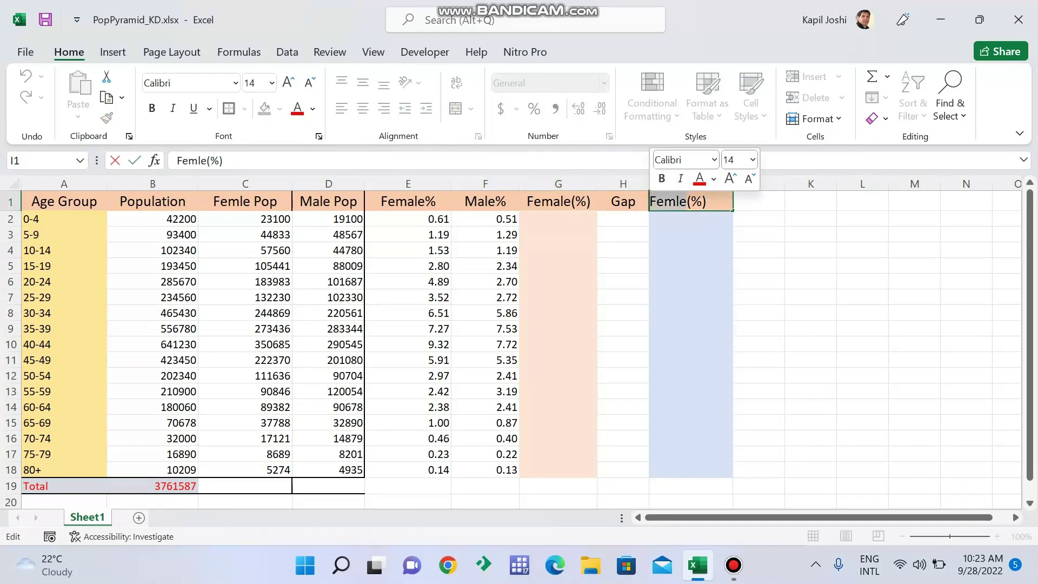
pyautogui.write('Ma')
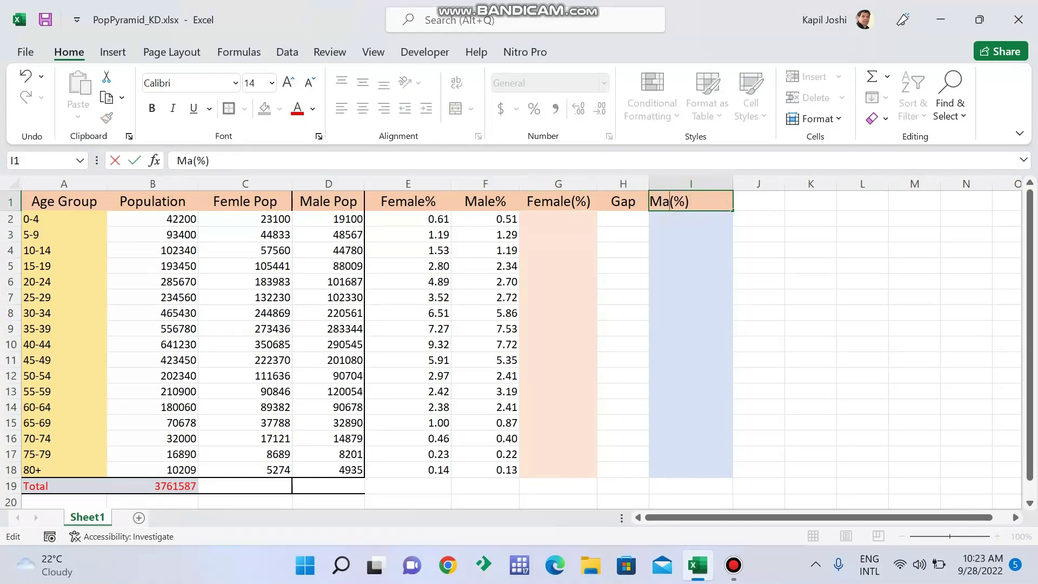
pyautogui.write('le')
pyautogui.click(862, 251)
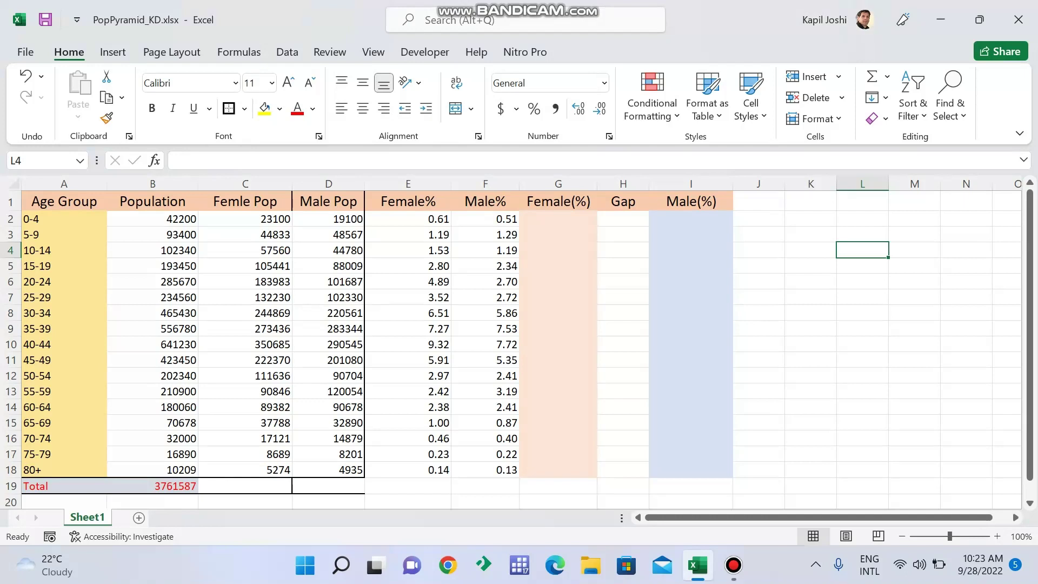
# Enter the formula =E2*-1 in G2 to make the first Female(%) value negative.
pyautogui.click(558, 219)
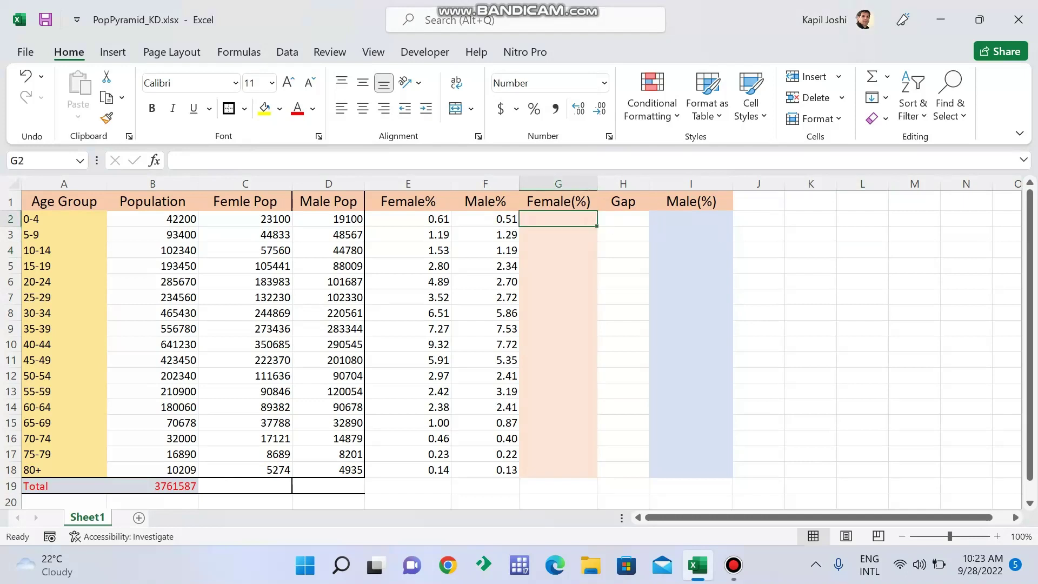
pyautogui.write('=')
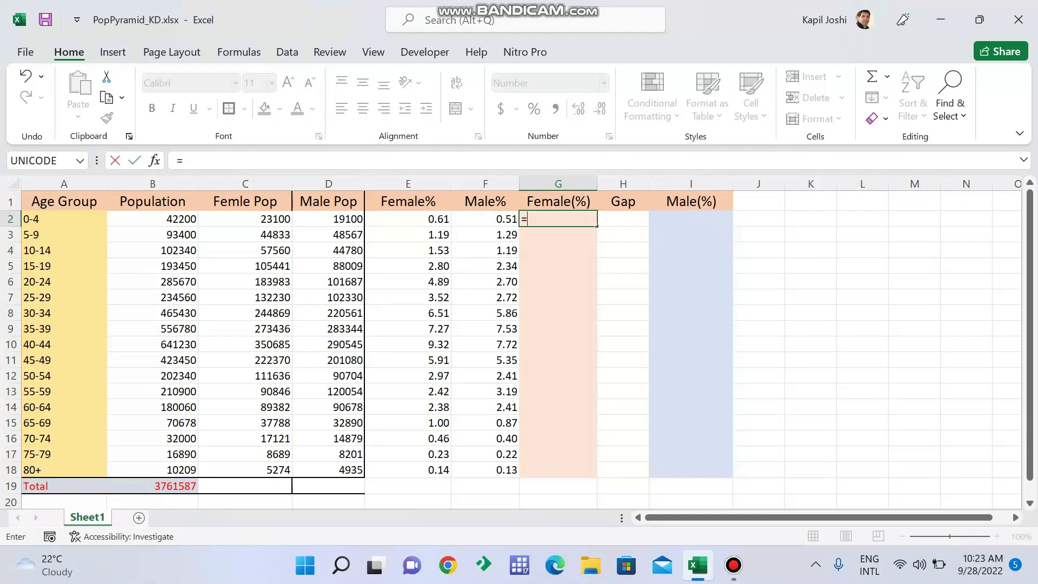
pyautogui.click(408, 219)
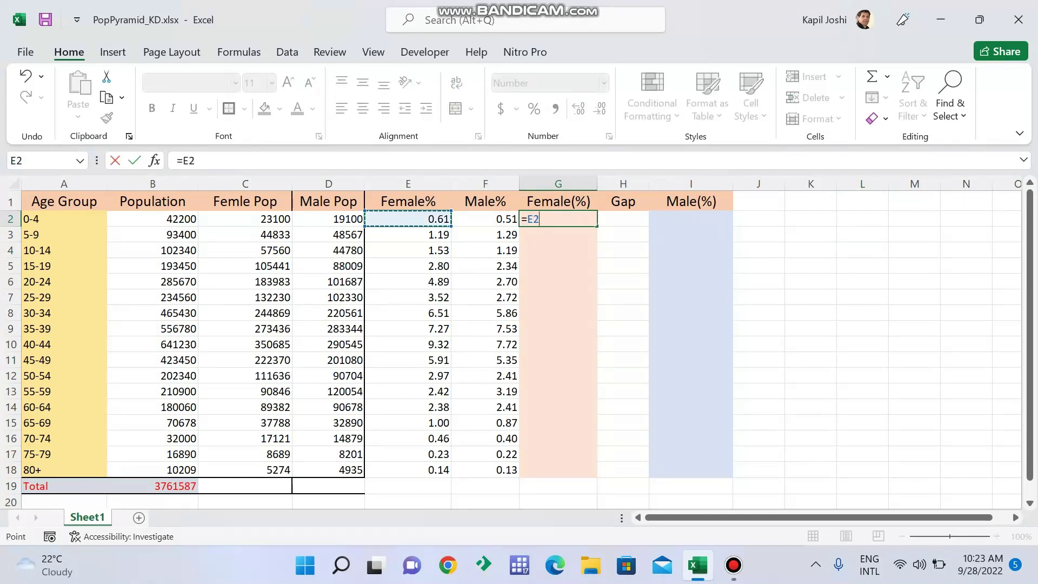
pyautogui.write('*-1')
pyautogui.press('Return')
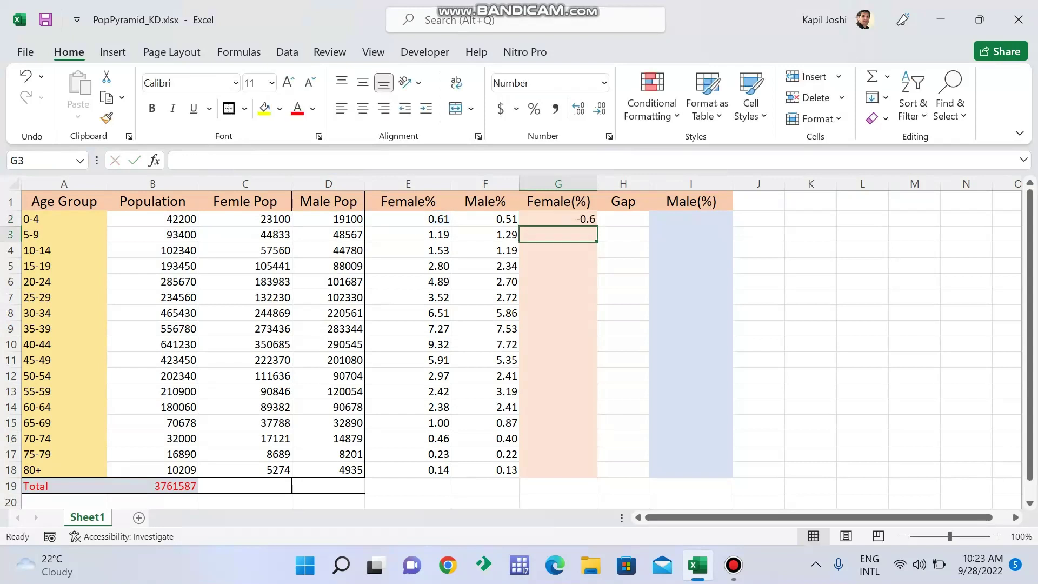
# Format G2 to two decimal places and fill its formula down through G18.
pyautogui.click(558, 219)
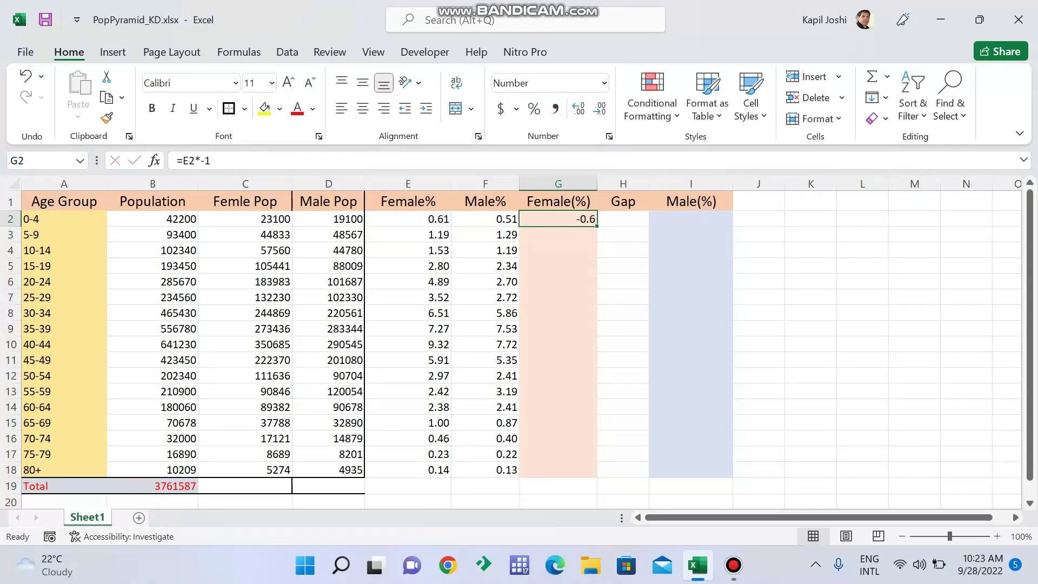
pyautogui.click(600, 109)
pyautogui.click(578, 109)
pyautogui.click(578, 109)
pyautogui.doubleClick(596, 225)
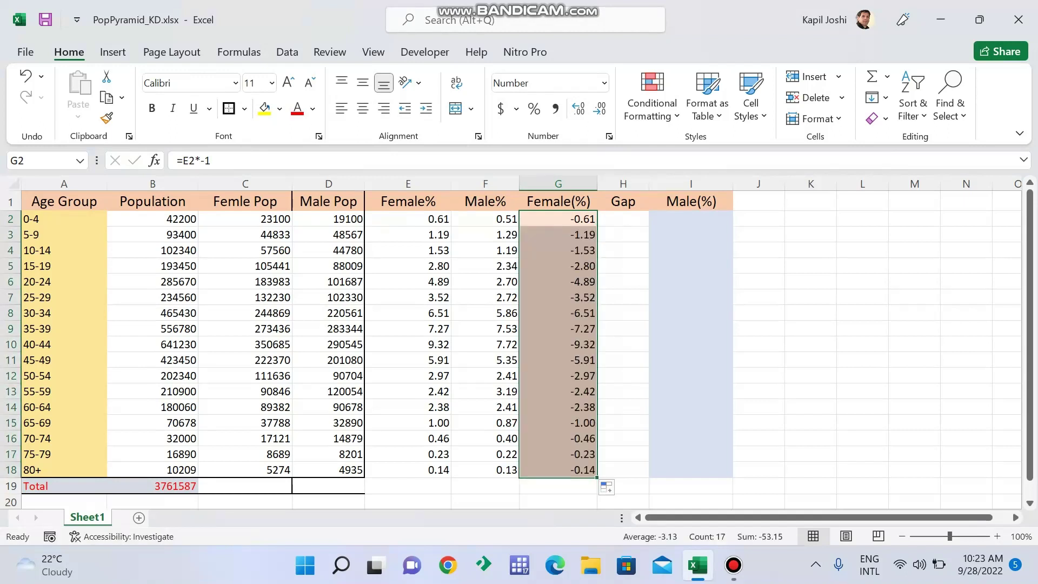
pyautogui.moveTo(408, 219); pyautogui.dragTo(408, 469)
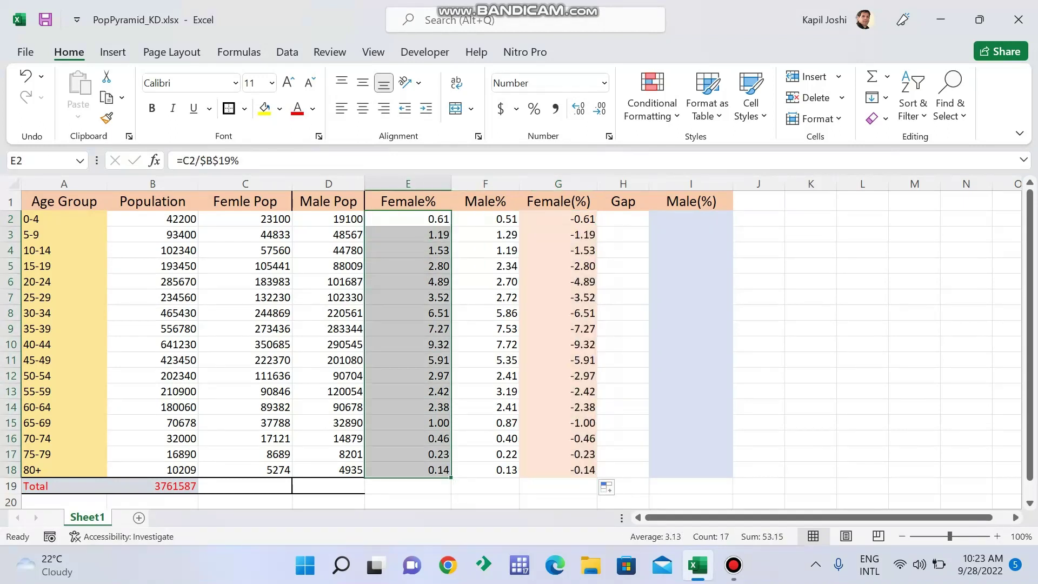
pyautogui.moveTo(559, 219); pyautogui.dragTo(559, 470)
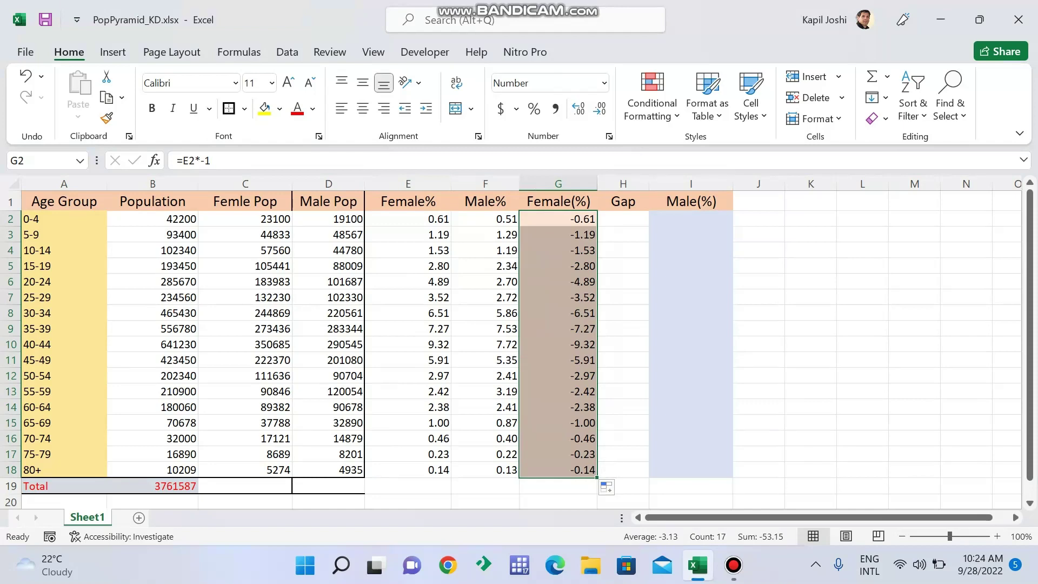
pyautogui.click(557, 218)
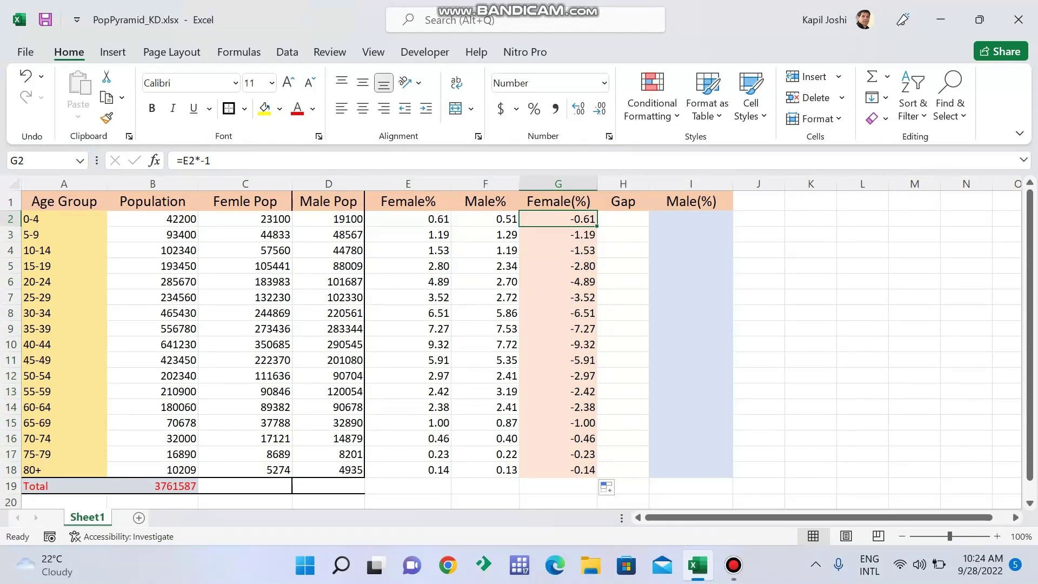
pyautogui.click(558, 234)
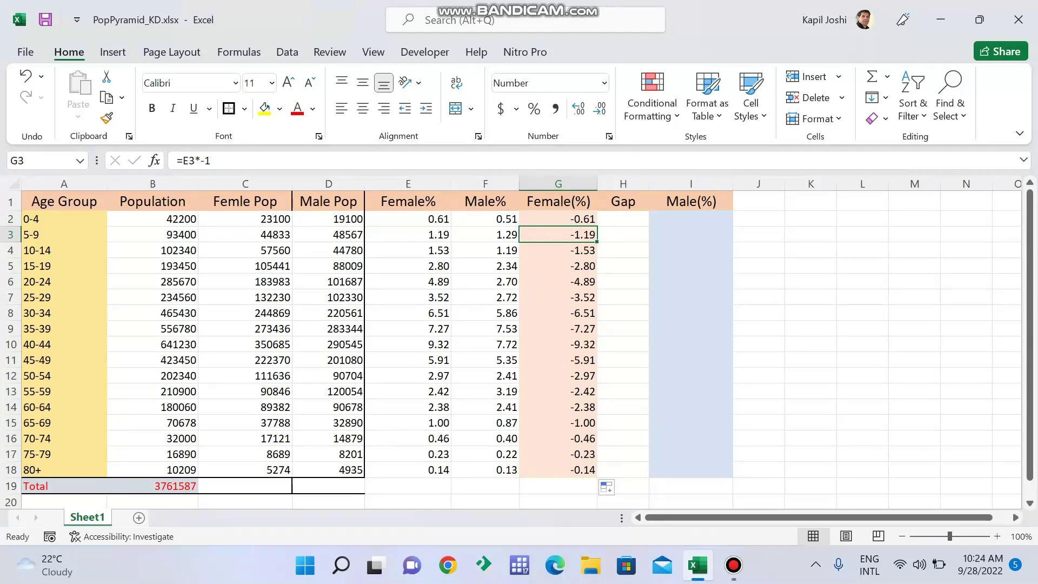
pyautogui.click(558, 202)
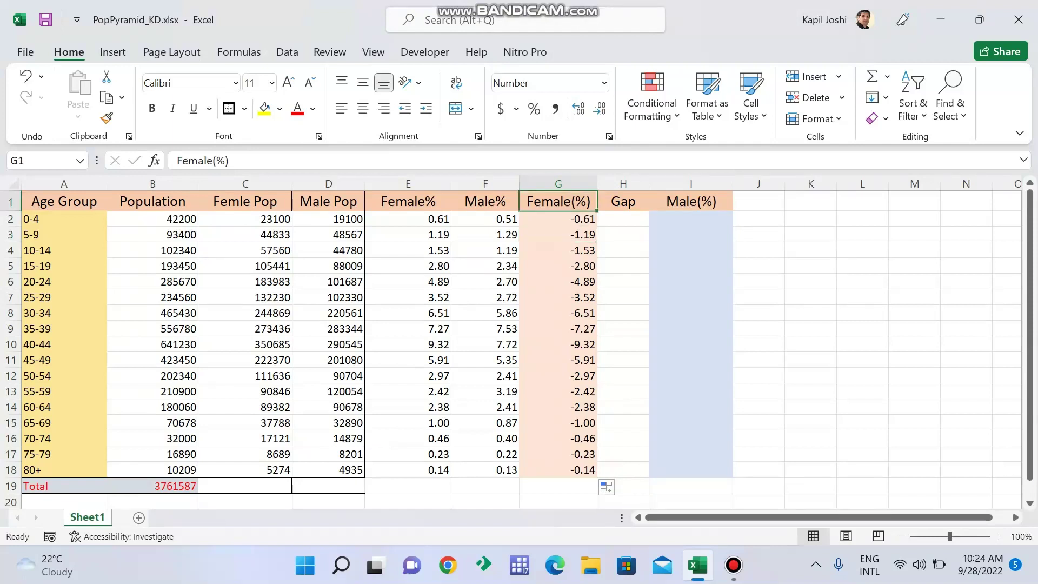
# Enter the formula =F2 in I2 under Male(%) and fill it down through I18.
pyautogui.click(691, 201)
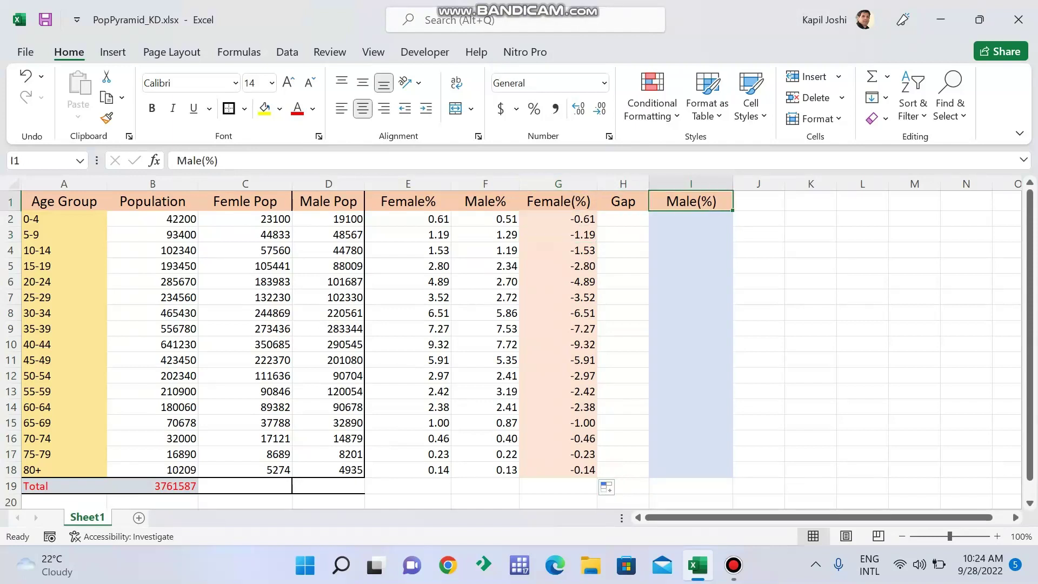
pyautogui.click(690, 219)
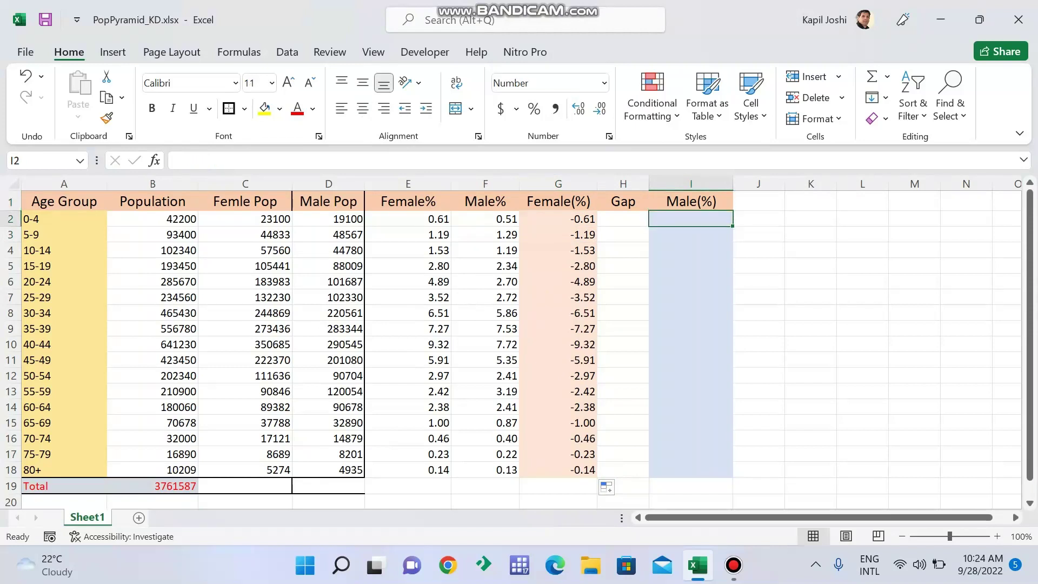
pyautogui.write('=')
pyautogui.click(485, 219)
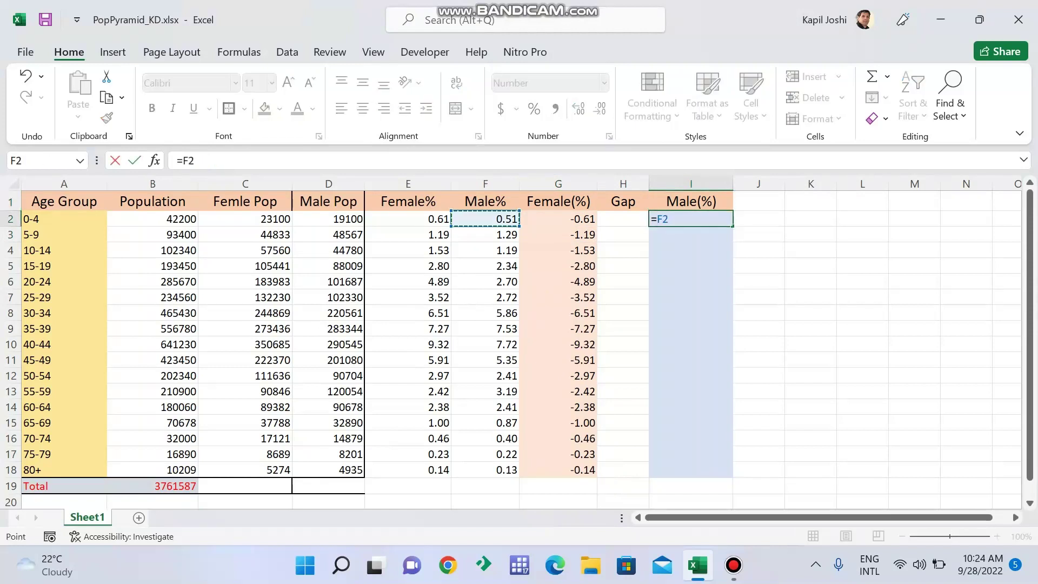
pyautogui.press('Return')
pyautogui.click(691, 218)
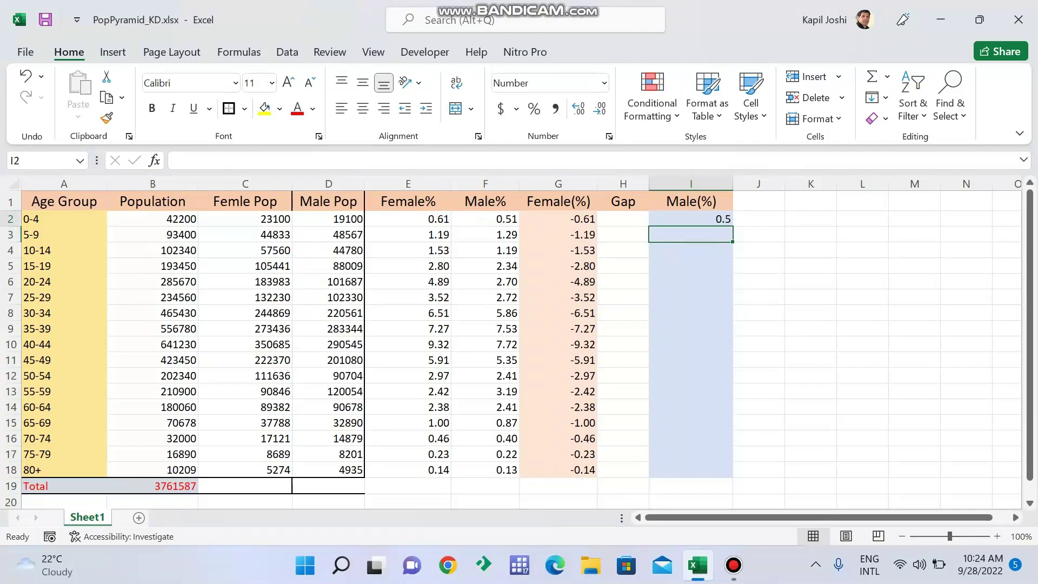
pyautogui.doubleClick(732, 226)
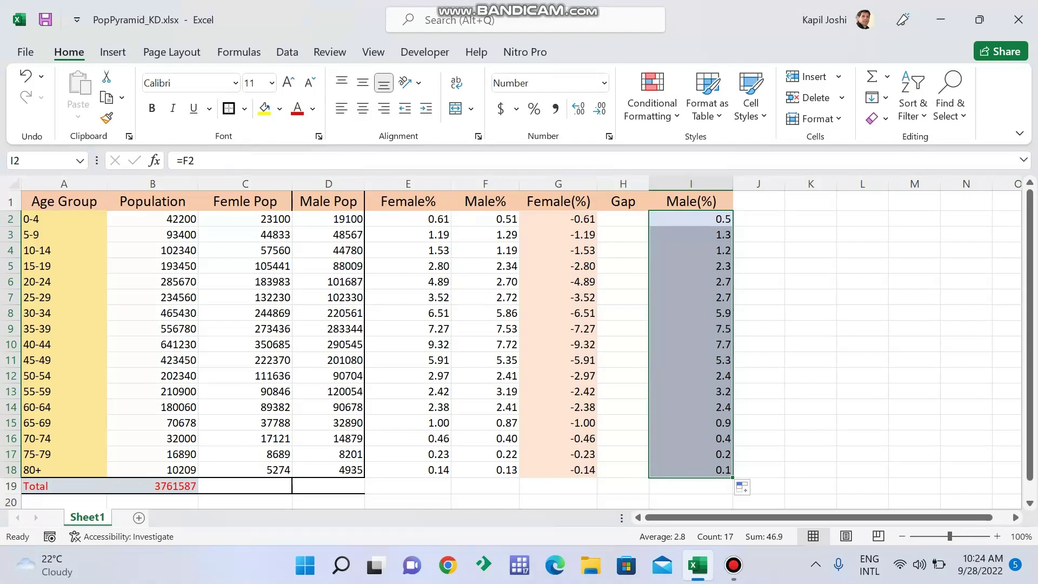
pyautogui.click(810, 345)
pyautogui.moveTo(691, 219); pyautogui.dragTo(692, 469)
pyautogui.moveTo(485, 219); pyautogui.dragTo(486, 469)
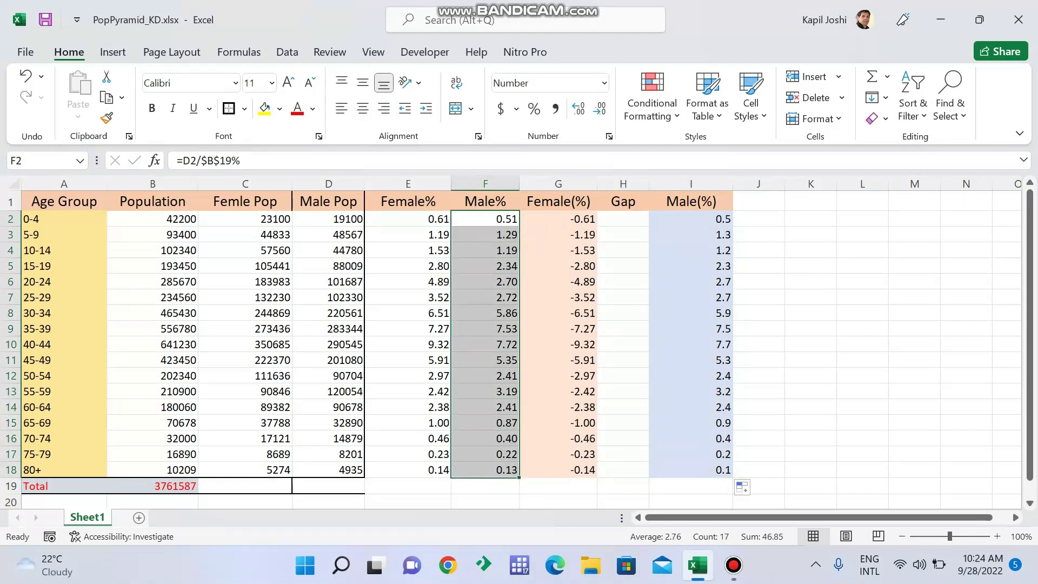
pyautogui.click(862, 392)
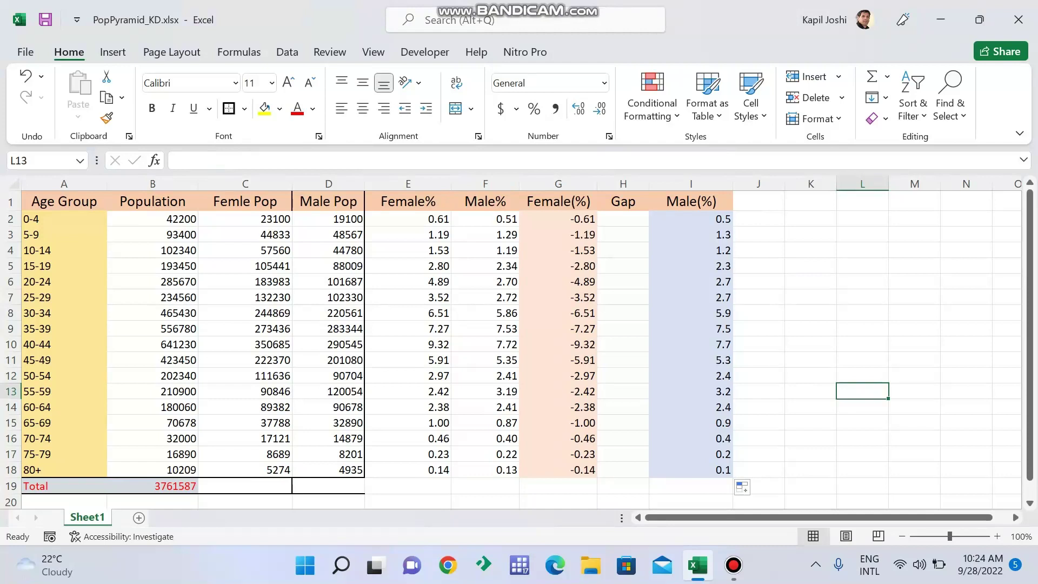
# Enter 3 as the Gap value in H2 and fill it down through H18.
pyautogui.click(622, 219)
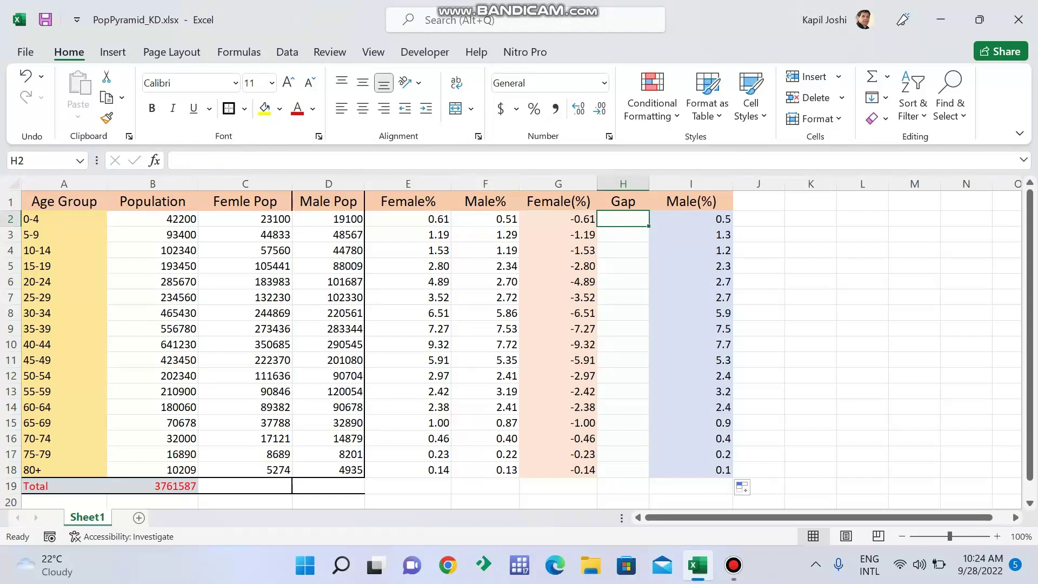
pyautogui.write('3')
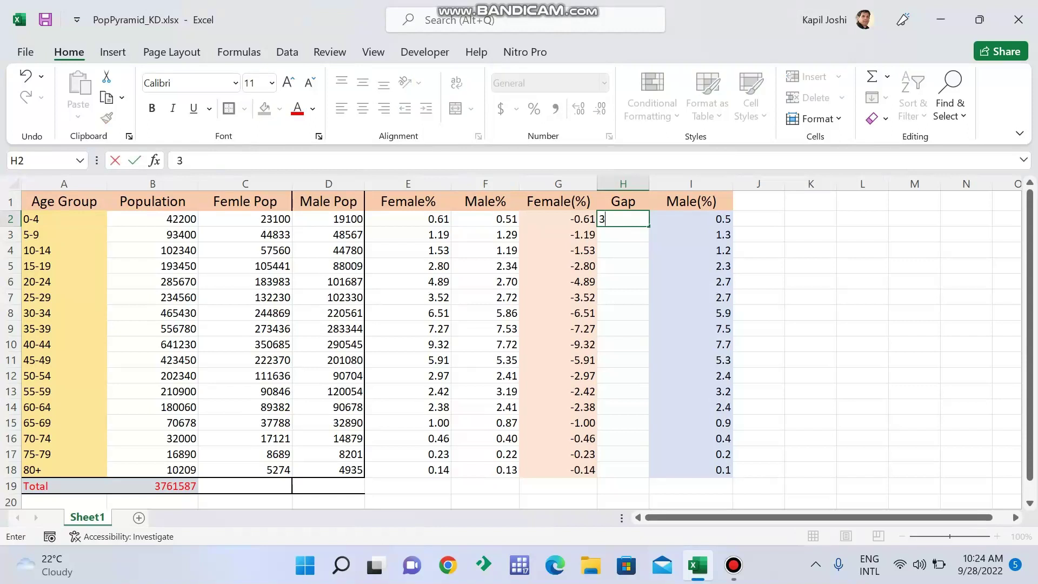
pyautogui.press('Return')
pyautogui.press('Up')
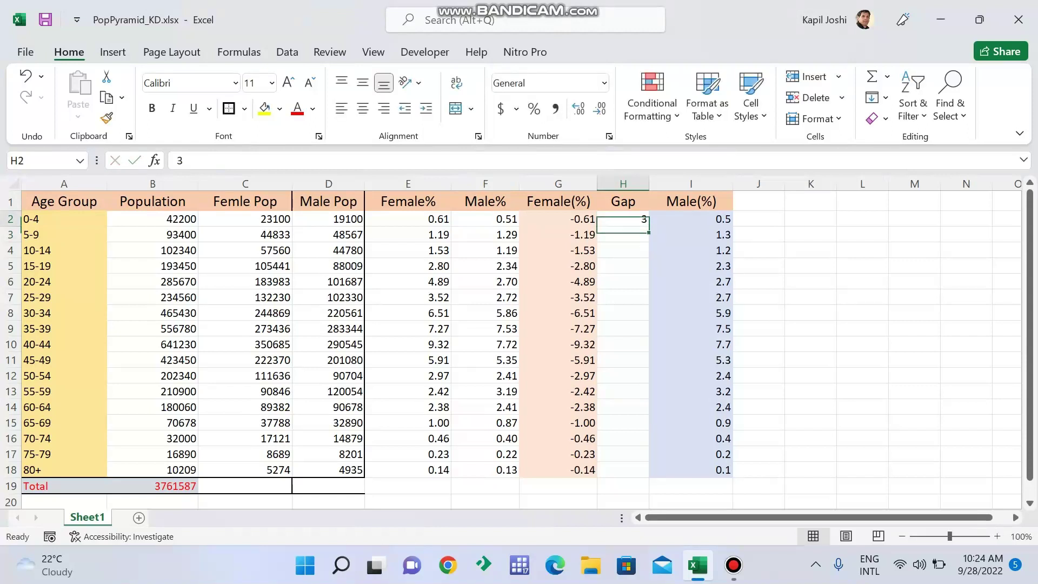
pyautogui.hotkey('shift', 'Down')
pyautogui.hotkey('shift', 'Up')
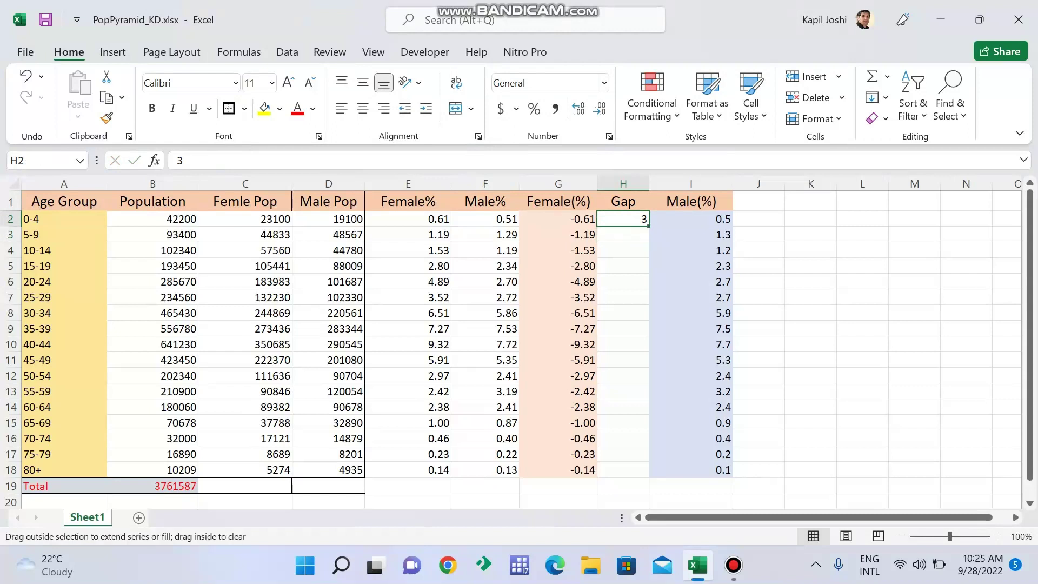
pyautogui.doubleClick(649, 226)
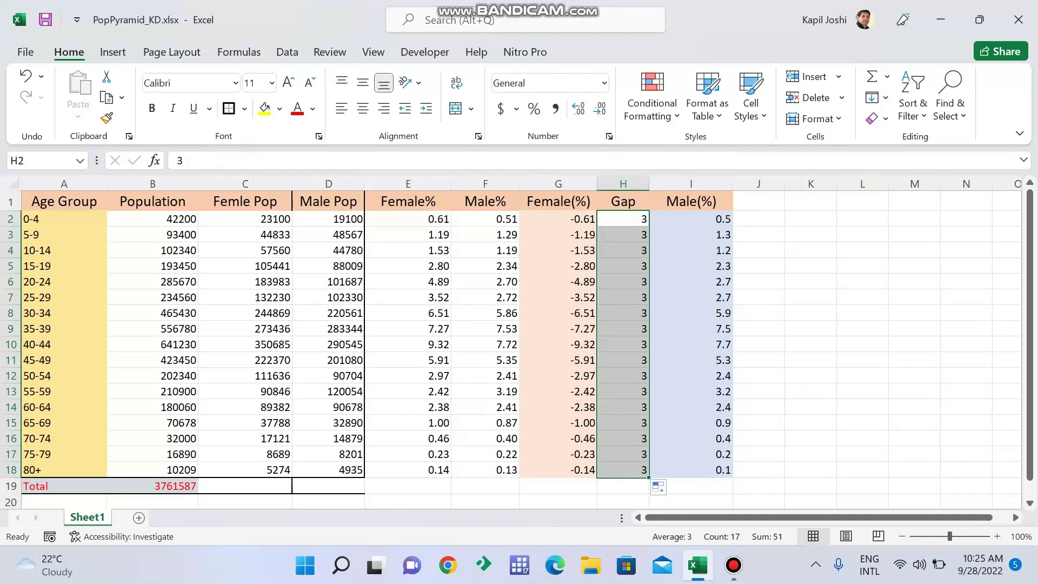
# Review the Gap values in H2:H18, the Age Group column and the Female(%), Gap and Male(%) columns.
pyautogui.click(623, 219)
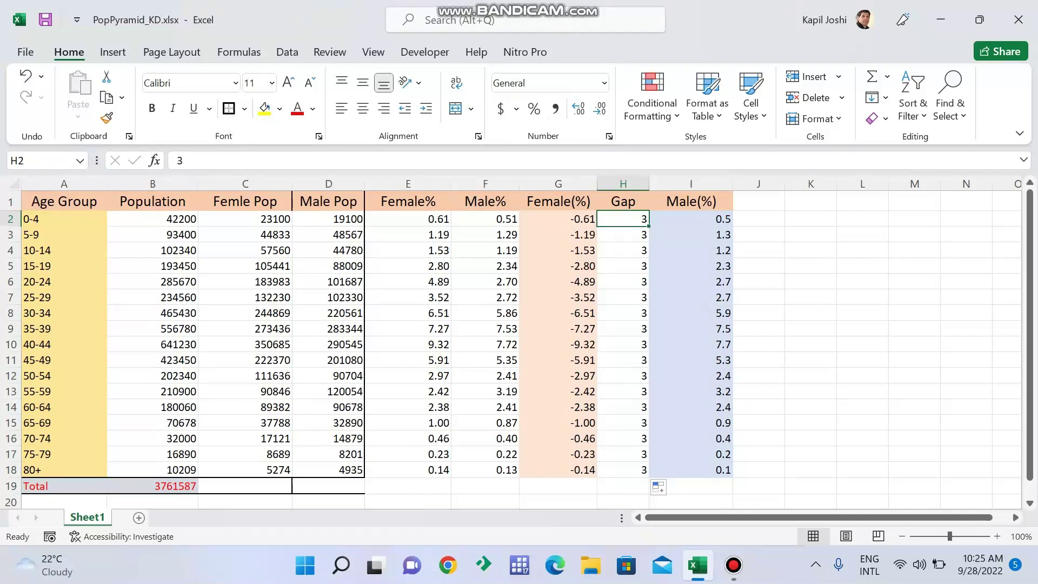
pyautogui.click(622, 234)
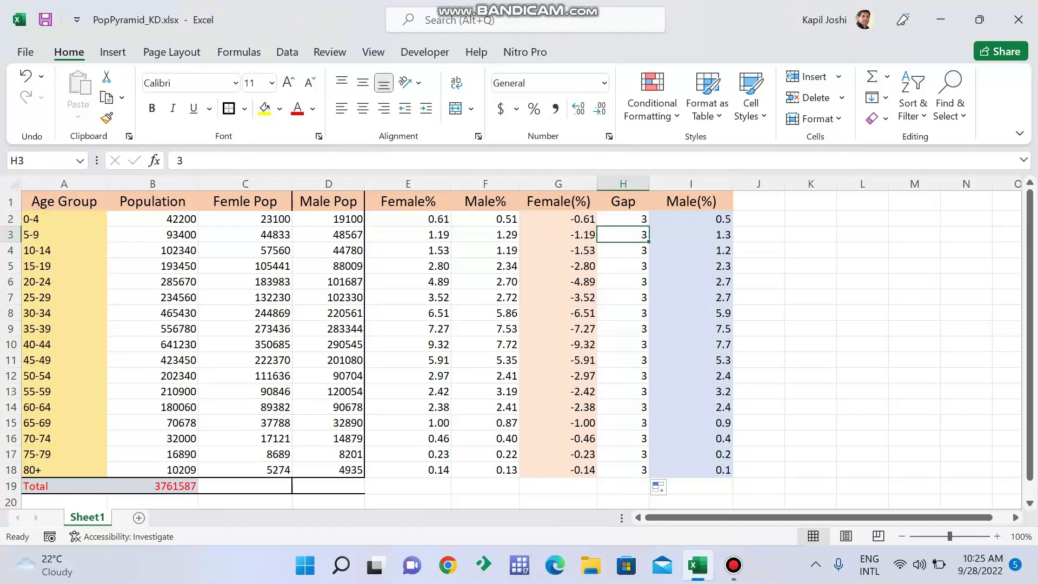
pyautogui.click(622, 219)
pyautogui.moveTo(622, 219); pyautogui.dragTo(623, 469)
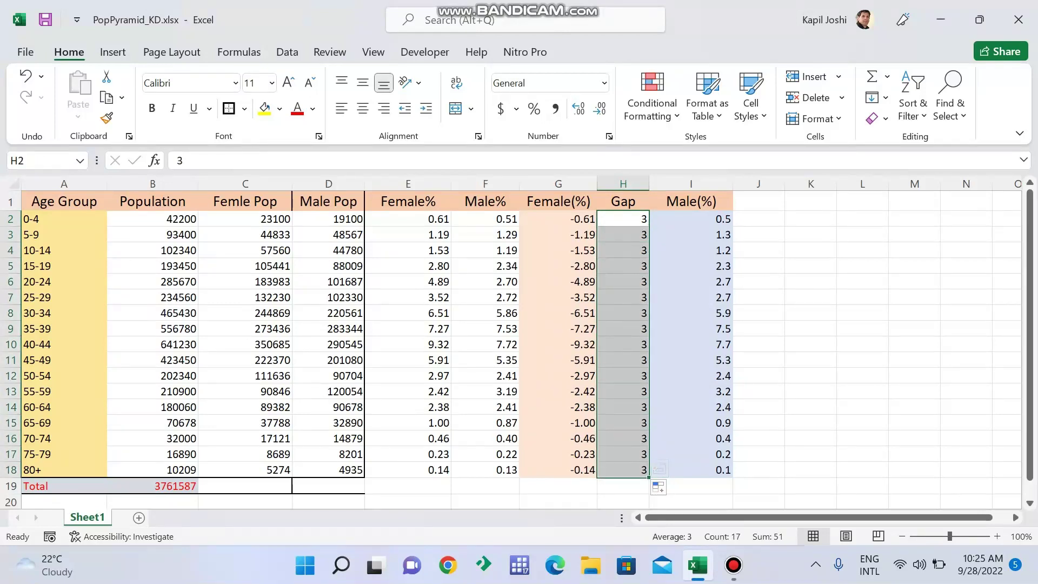
pyautogui.click(810, 266)
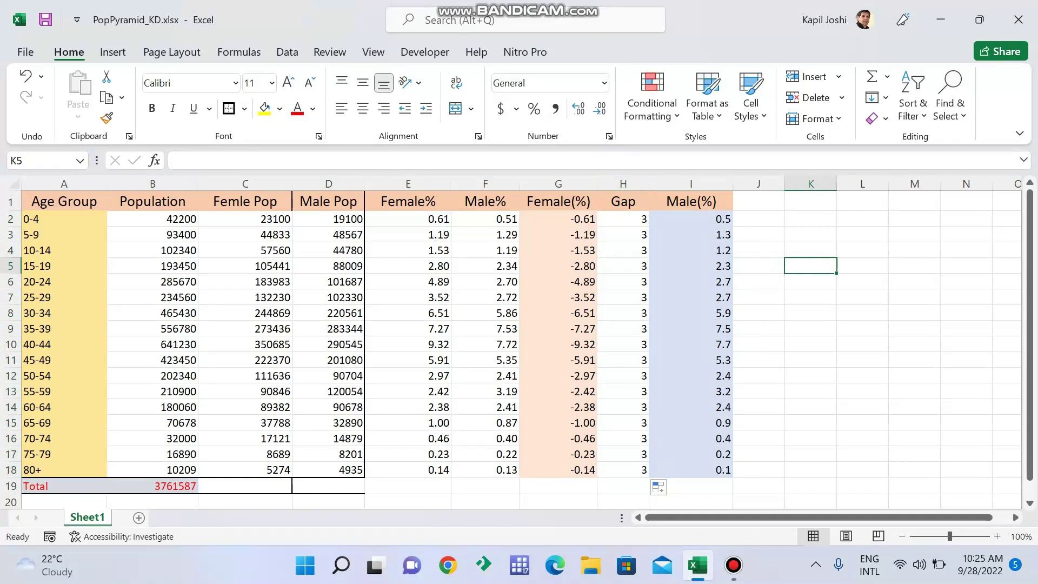
pyautogui.moveTo(64, 201); pyautogui.dragTo(64, 470)
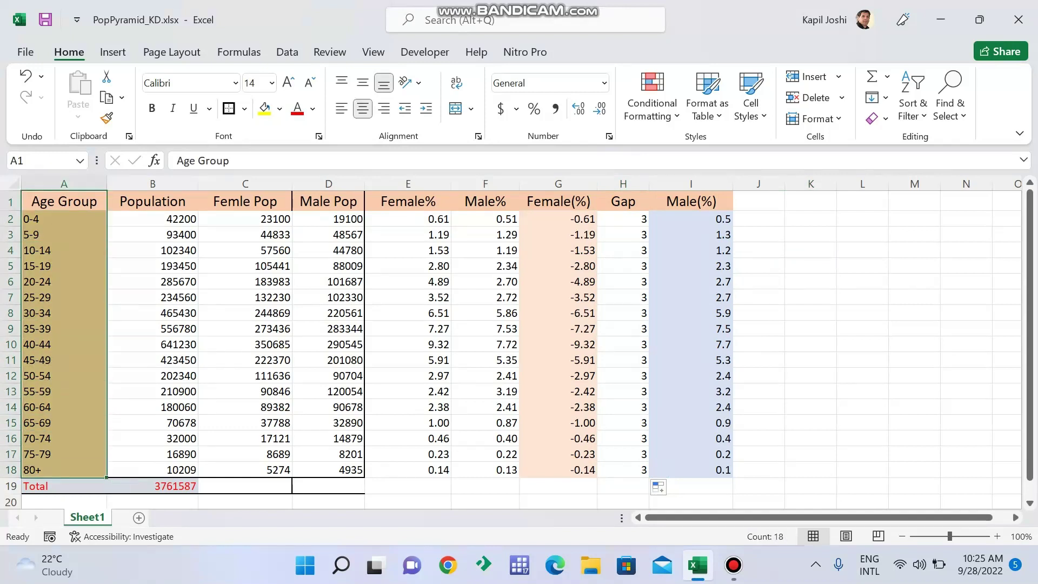
pyautogui.moveTo(558, 201); pyautogui.dragTo(690, 489)
pyautogui.click(810, 309)
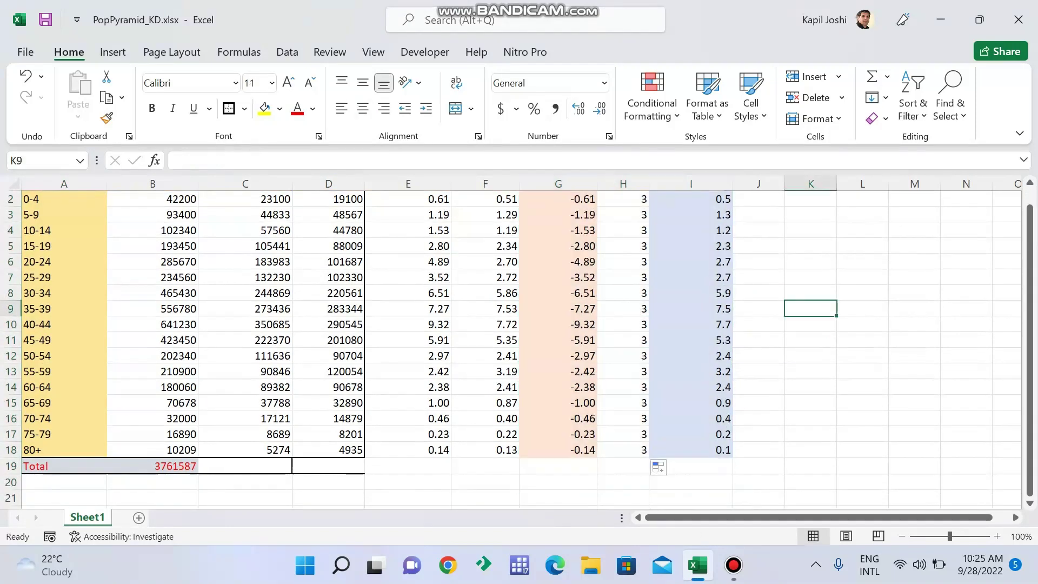
pyautogui.moveTo(1029, 342); pyautogui.dragTo(1030, 330)
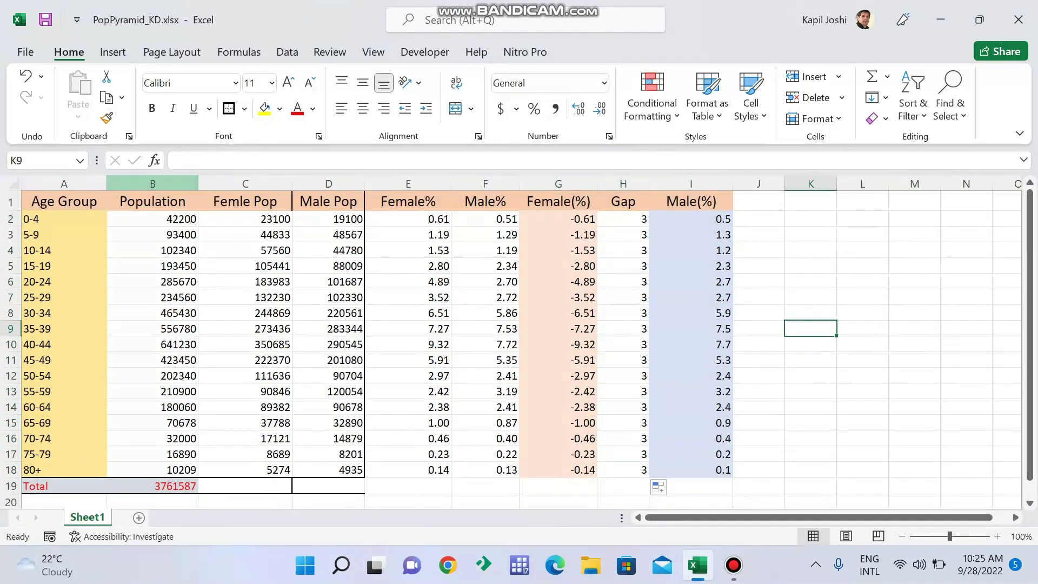
# Hide columns B through F, from Population to Male%.
pyautogui.moveTo(153, 201); pyautogui.dragTo(486, 501)
pyautogui.rightClick(464, 183)
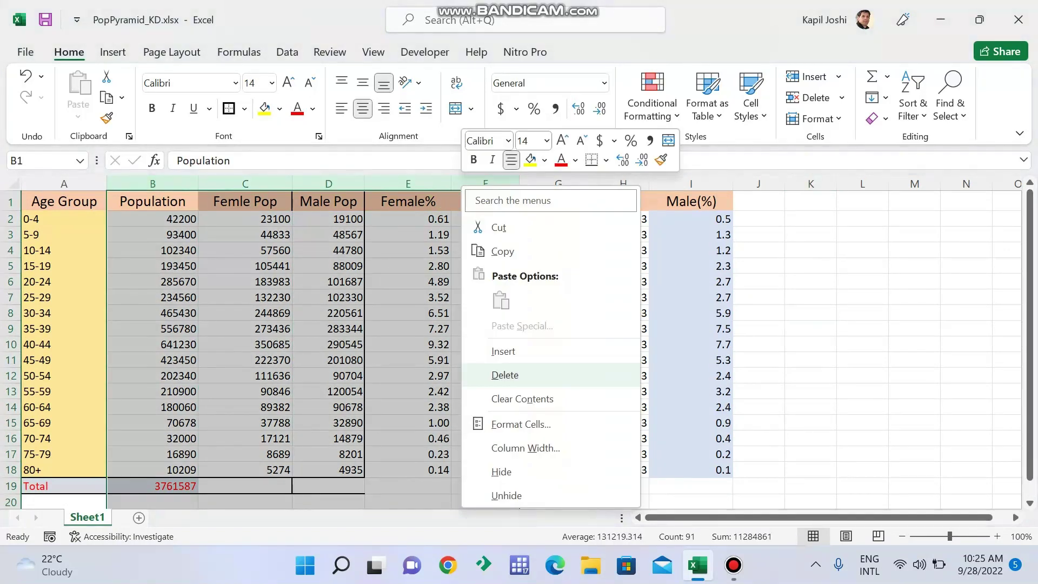
pyautogui.click(501, 472)
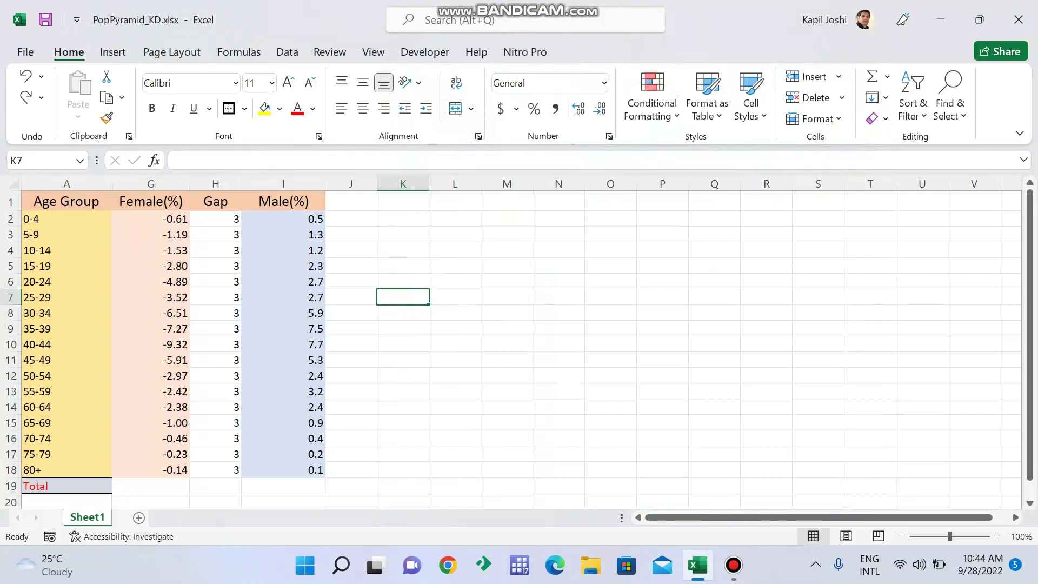
# Insert a 2-D stacked bar chart from the visible data in A1:I18 and move it clear of the table, starting around K2.
pyautogui.moveTo(66, 202); pyautogui.dragTo(283, 470)
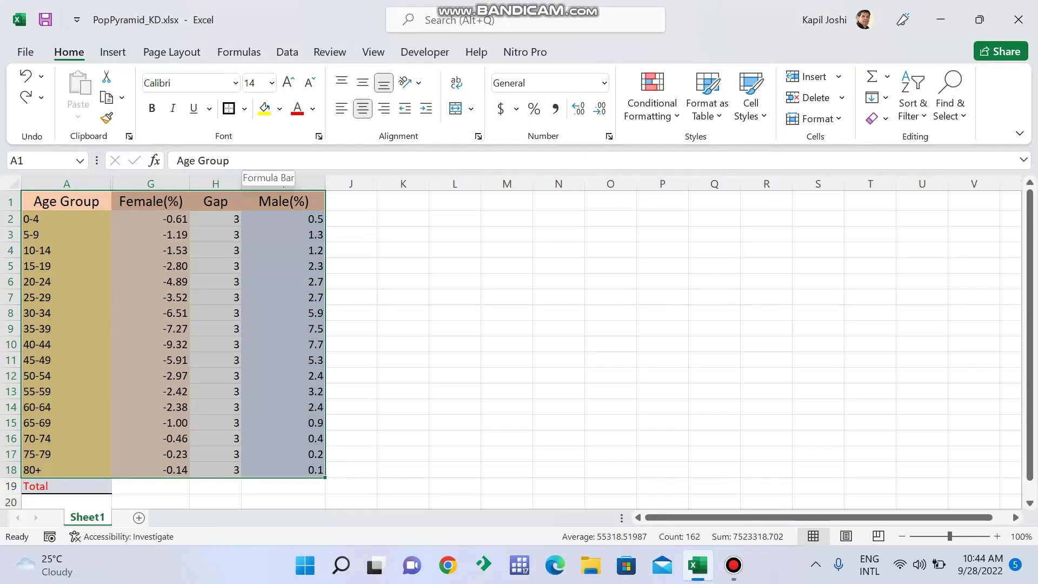
pyautogui.click(113, 53)
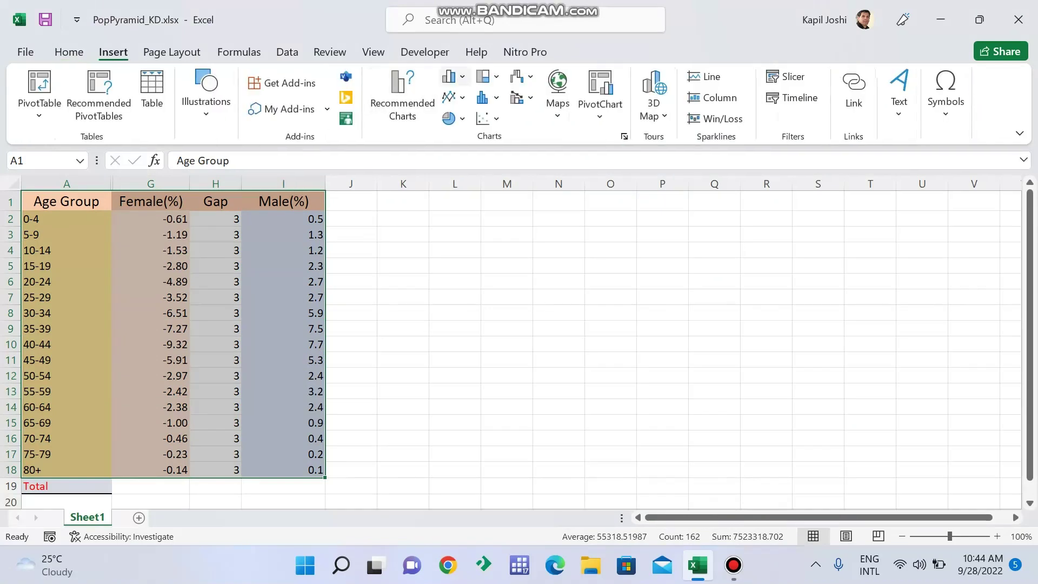
pyautogui.click(454, 77)
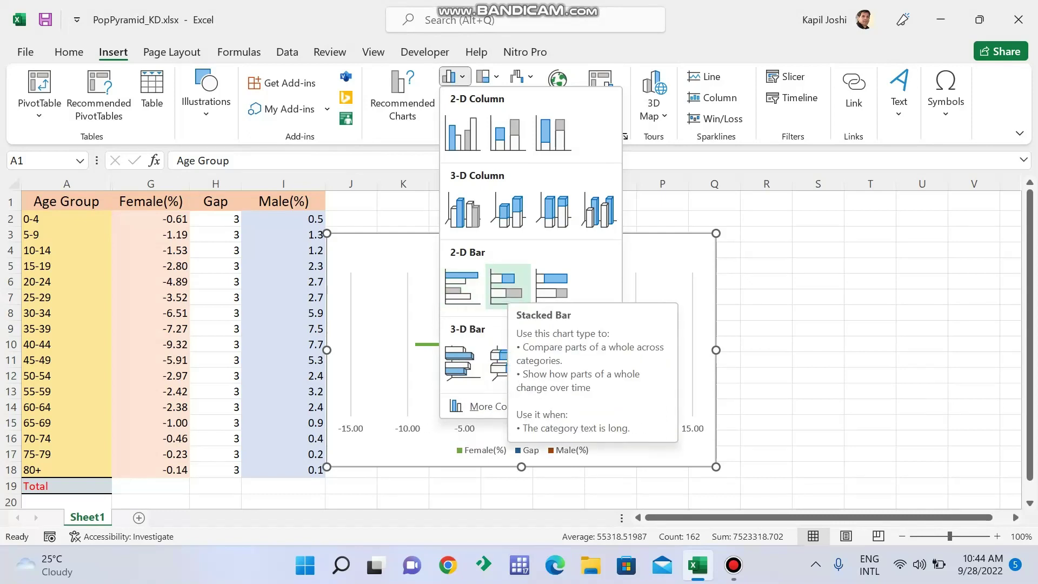
pyautogui.click(507, 287)
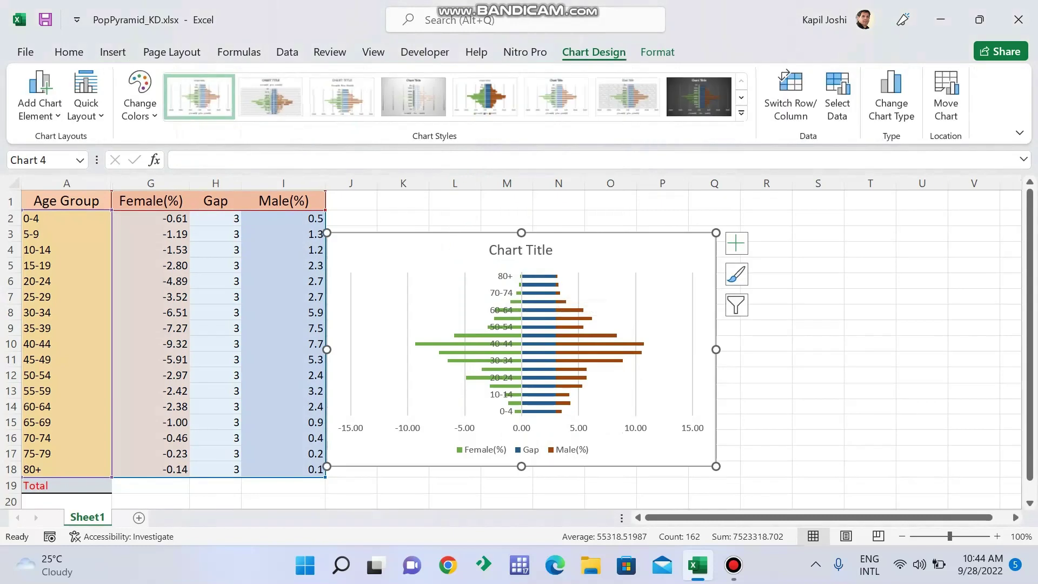
pyautogui.moveTo(443, 252); pyautogui.dragTo(538, 237)
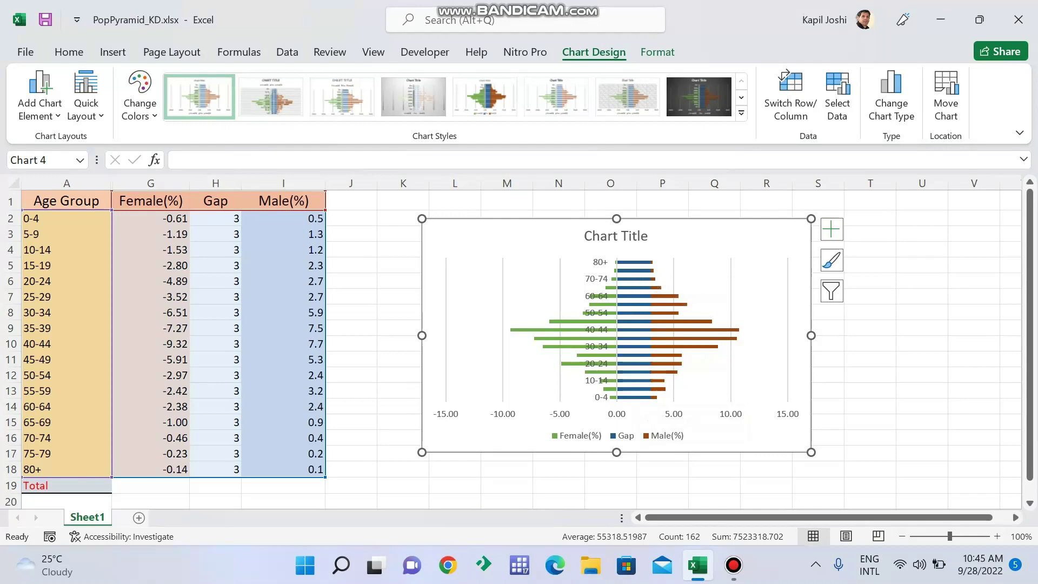
# Add data labels to the Gap series that show the Category Name instead of the Value.
pyautogui.click(633, 313)
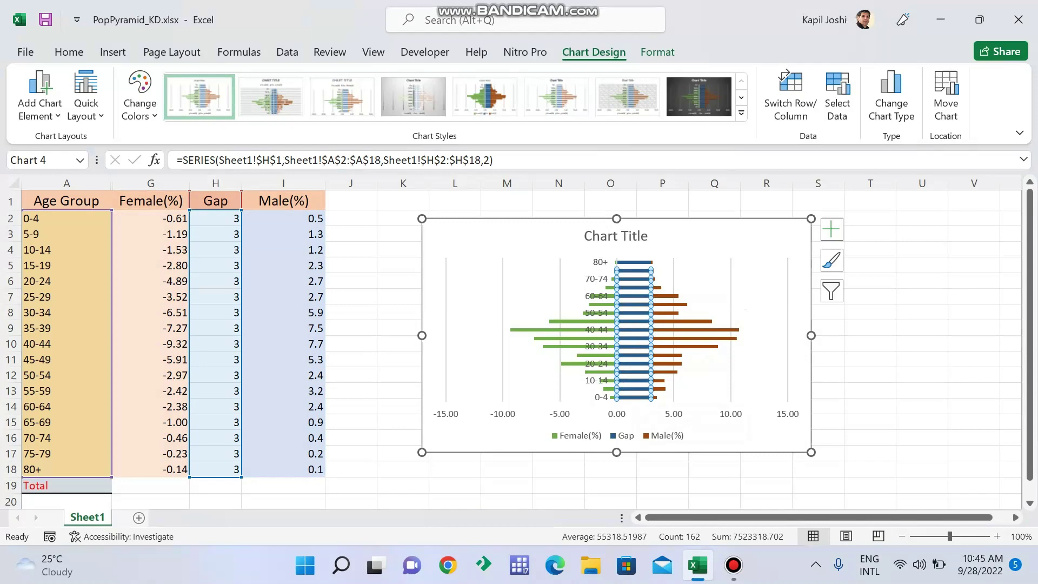
pyautogui.rightClick(630, 296)
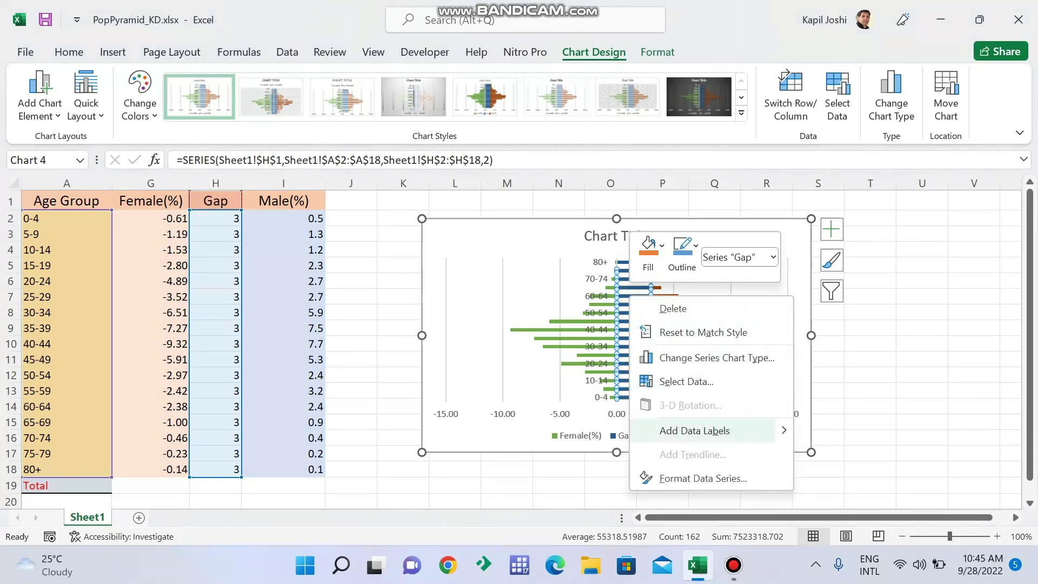
pyautogui.moveTo(783, 431)
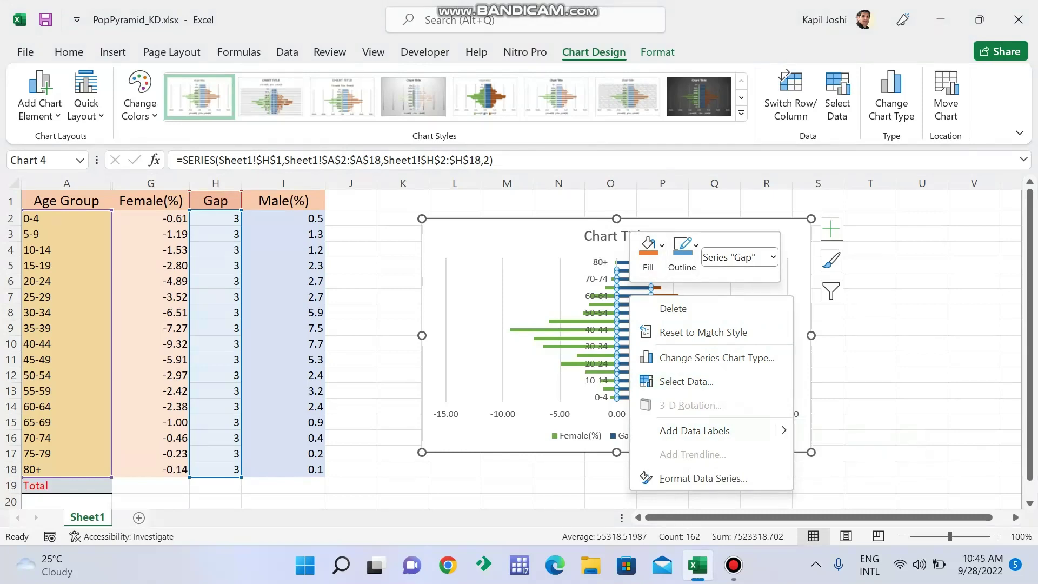
pyautogui.press('Escape')
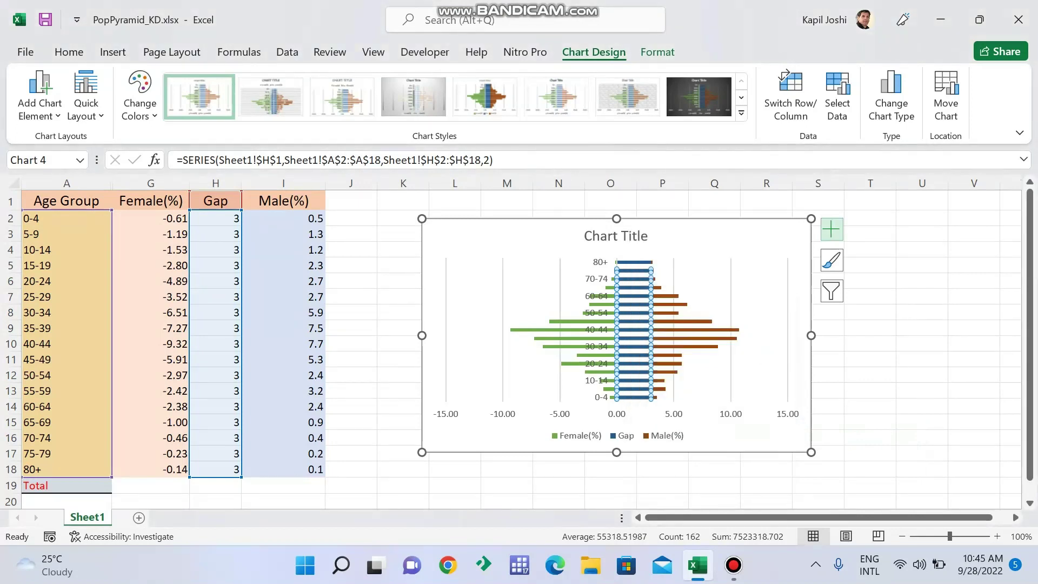
pyautogui.click(831, 229)
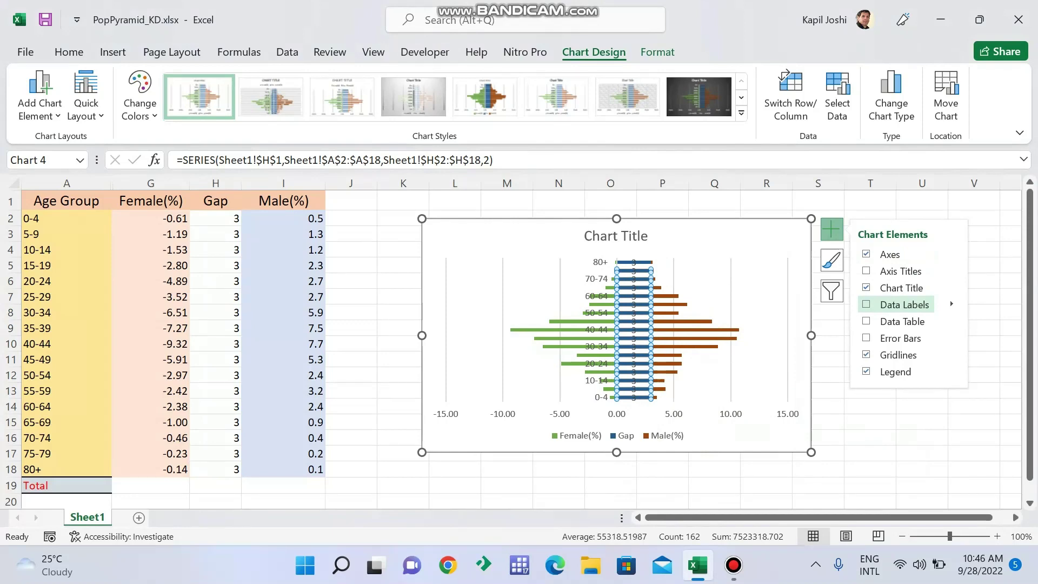
pyautogui.click(949, 300)
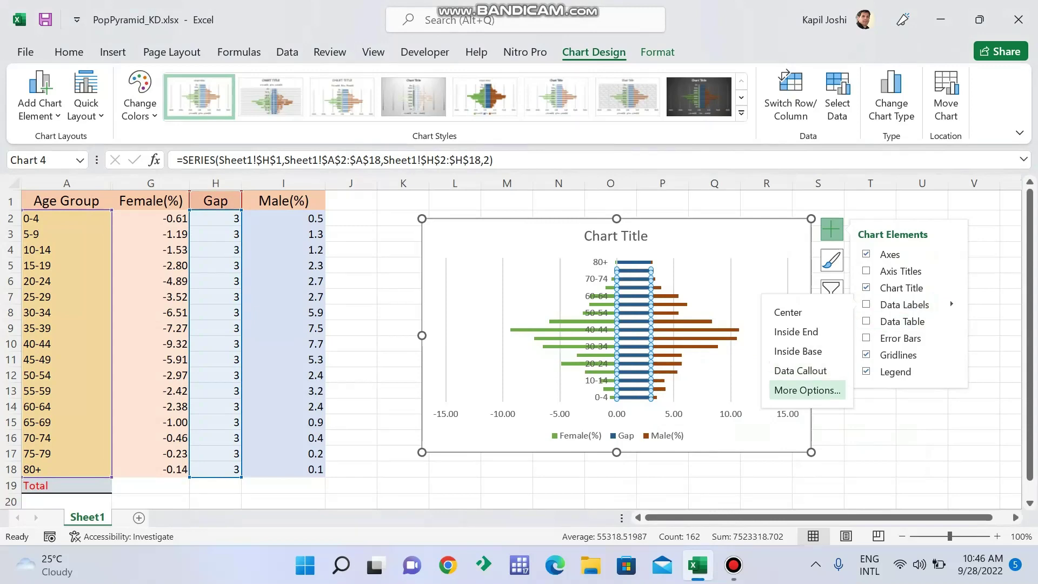
pyautogui.click(806, 389)
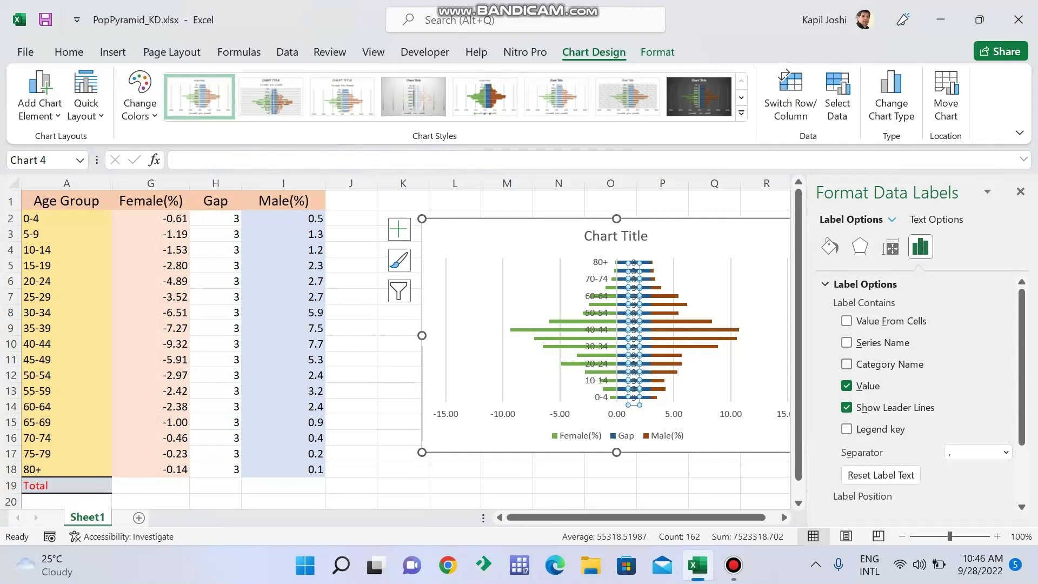
pyautogui.click(846, 364)
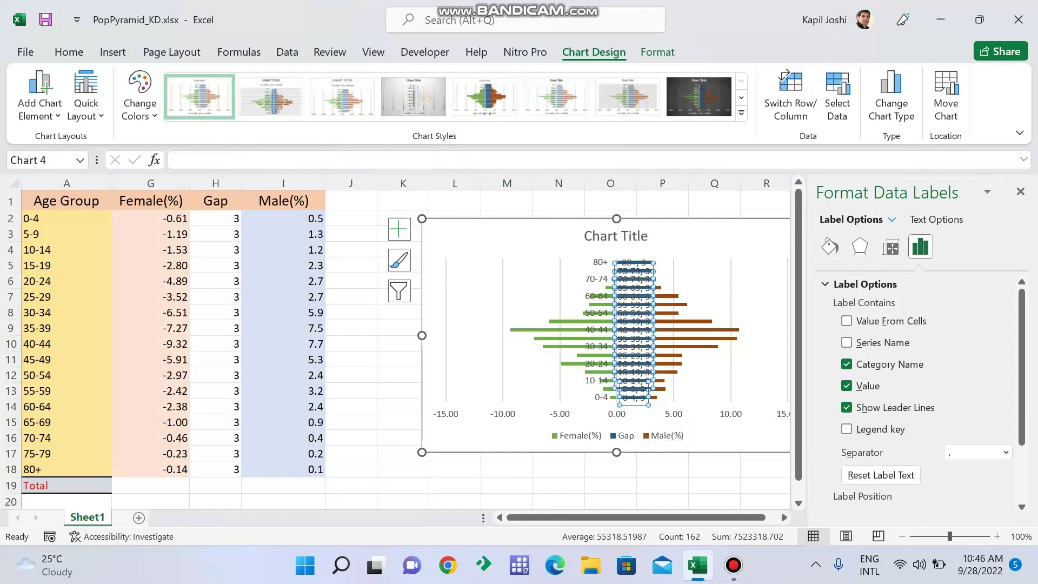
pyautogui.click(846, 386)
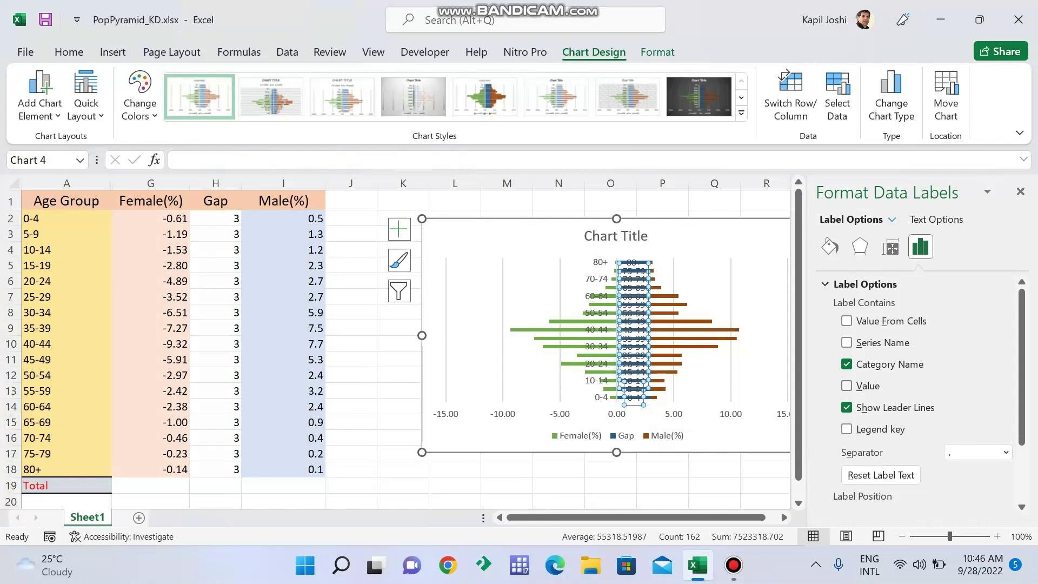
pyautogui.click(714, 485)
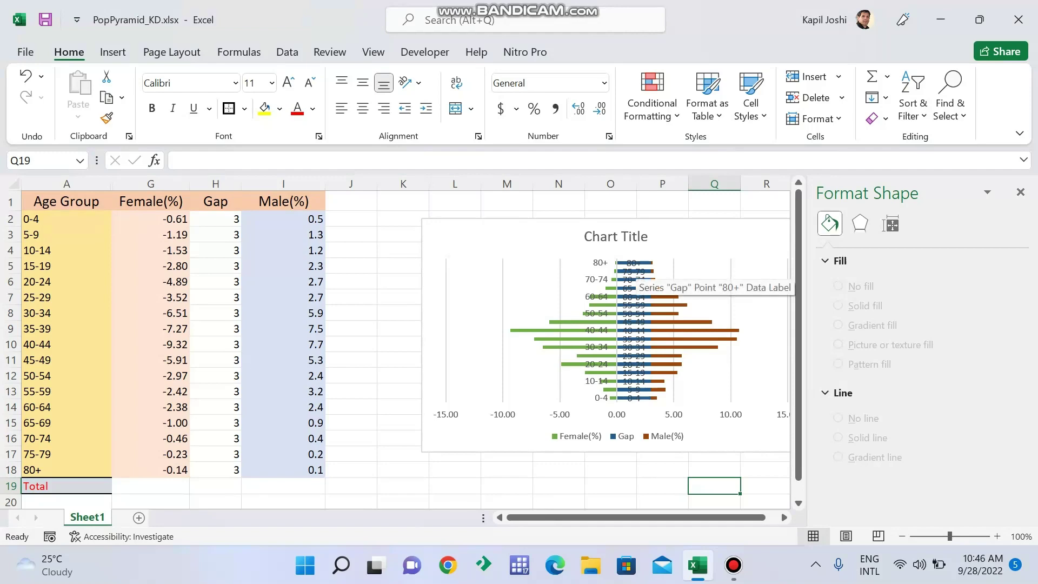
# Give the Gap series' data labels a solid white fill.
pyautogui.click(633, 262)
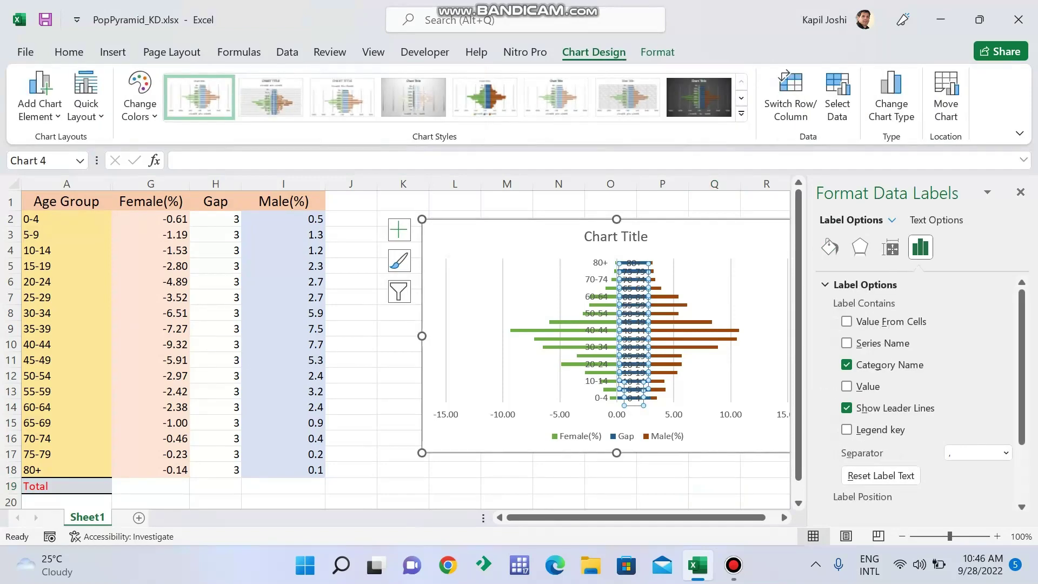
pyautogui.click(830, 247)
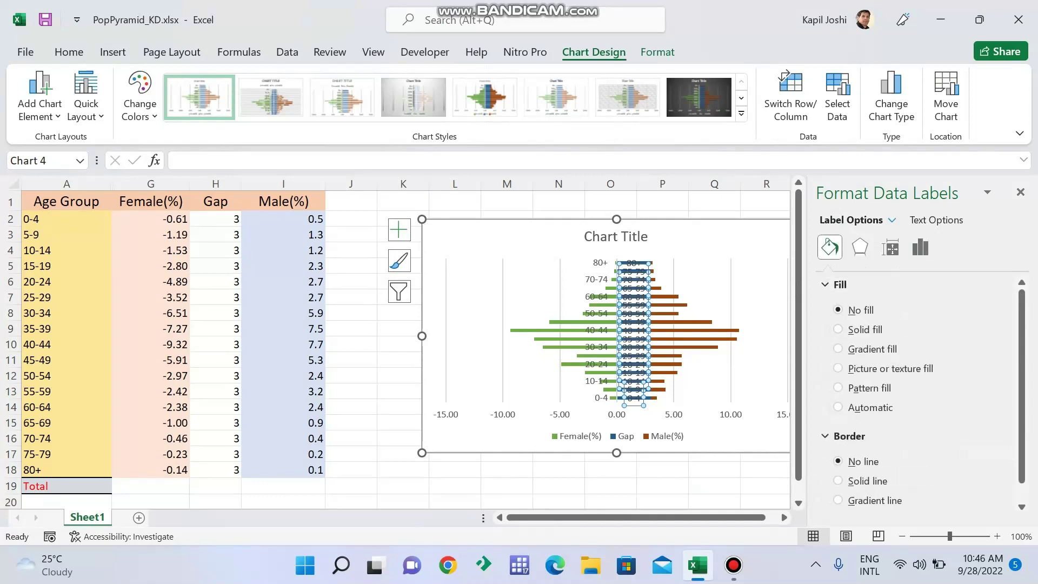
pyautogui.scroll(-1, 919, 394)
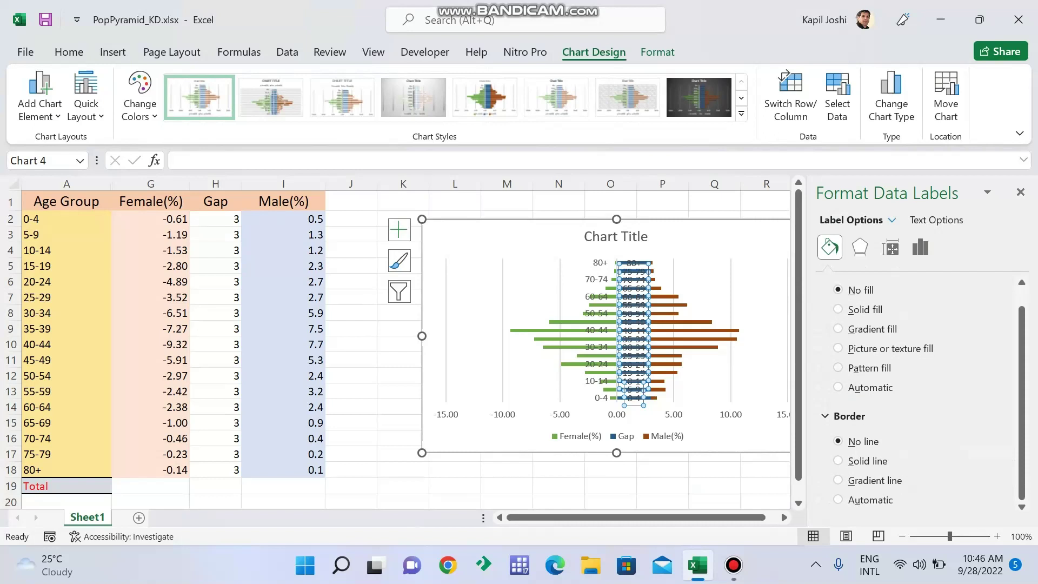
pyautogui.click(839, 309)
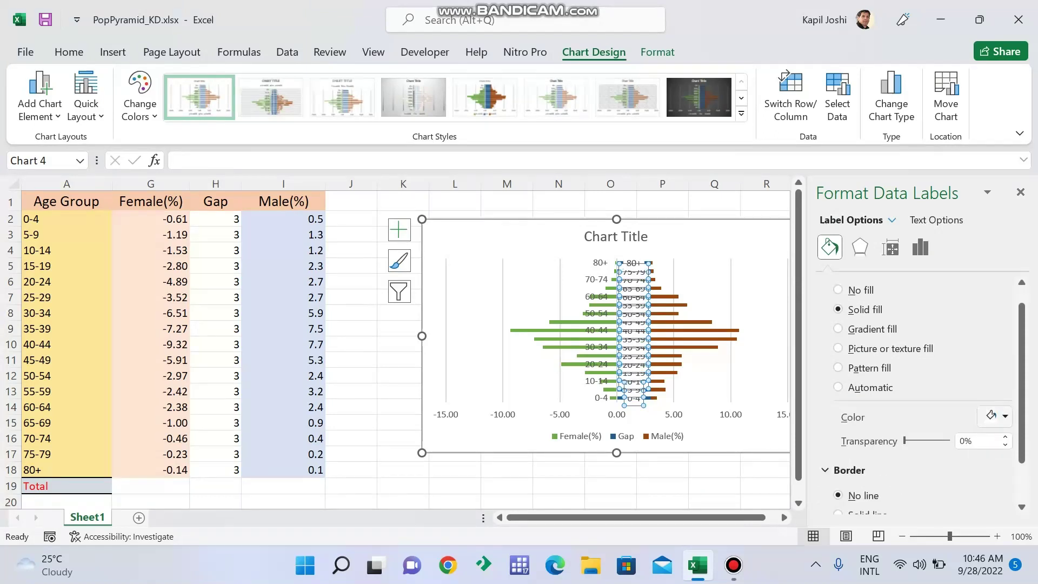
pyautogui.click(1004, 416)
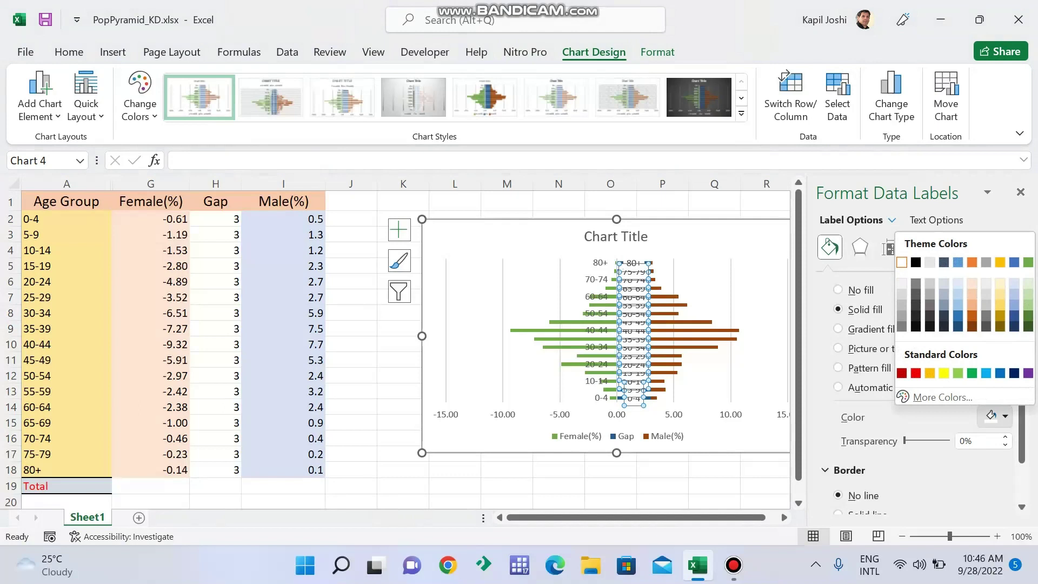
pyautogui.click(901, 262)
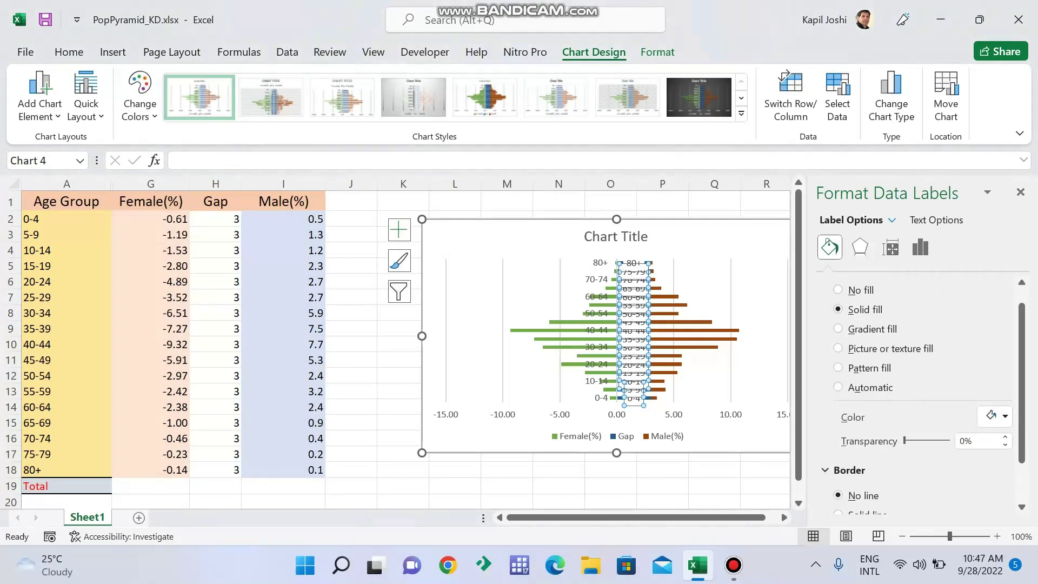
# Set the border of the Gap data labels to a solid white line.
pyautogui.scroll(-2, 919, 389)
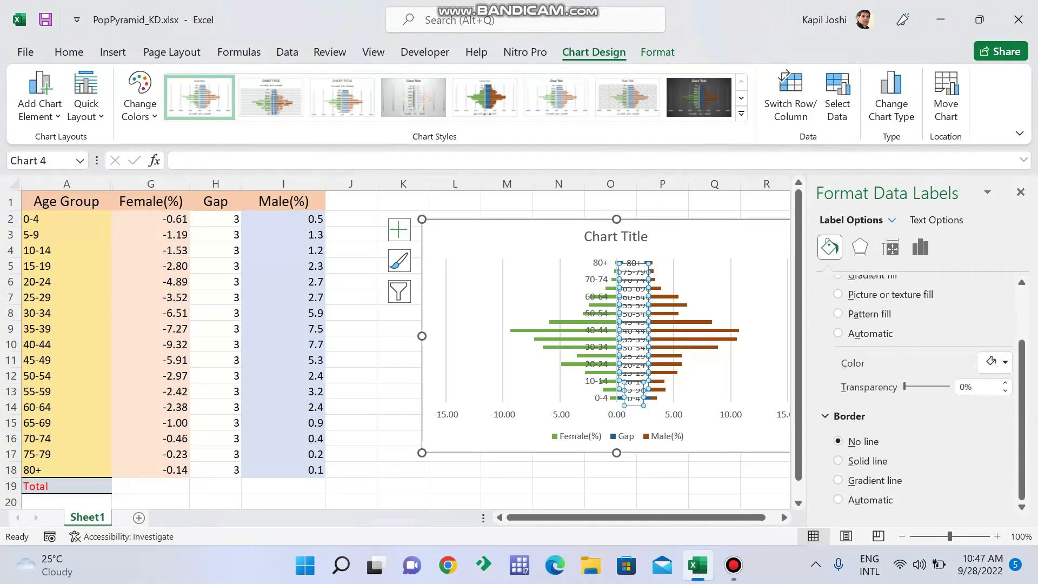
pyautogui.click(838, 460)
pyautogui.scroll(-5, 919, 390)
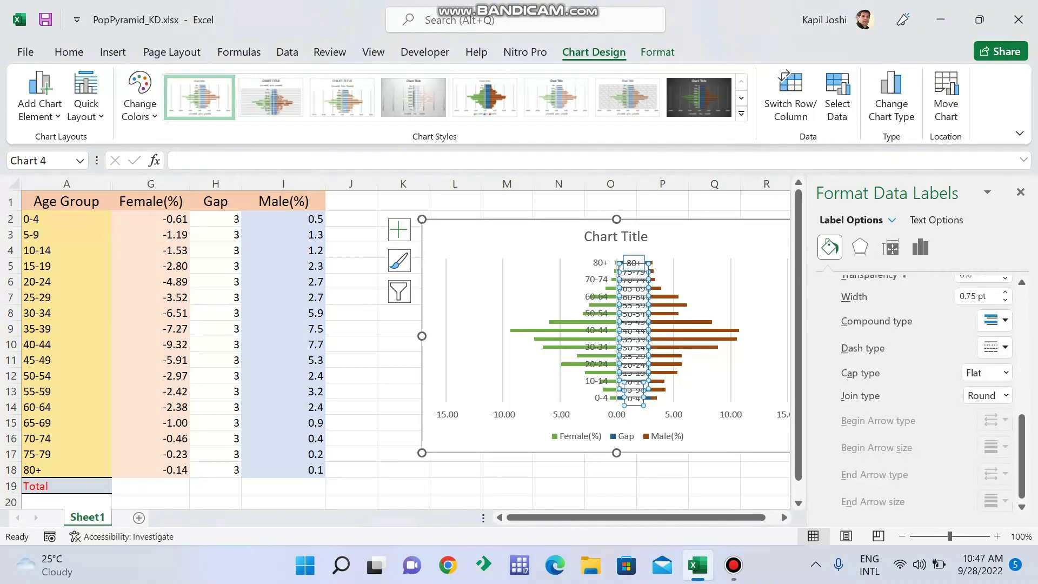
pyautogui.scroll(5, 919, 390)
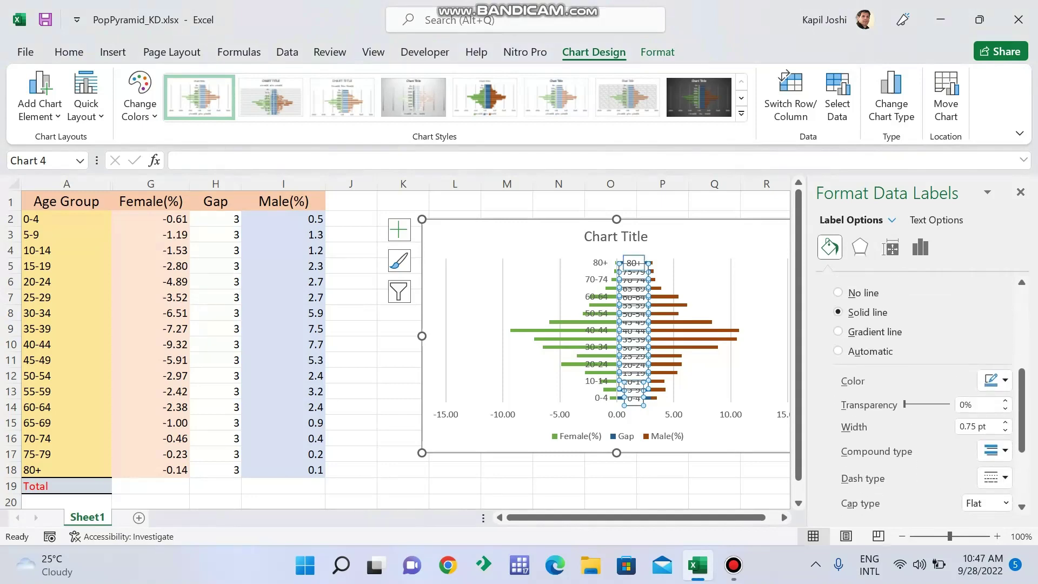
pyautogui.click(995, 382)
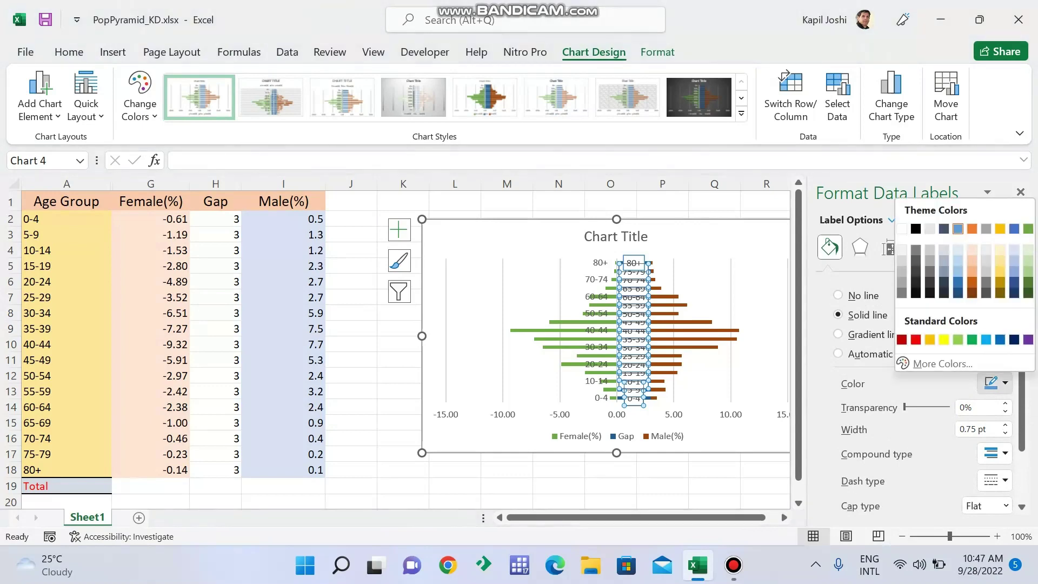
pyautogui.click(901, 229)
pyautogui.click(662, 486)
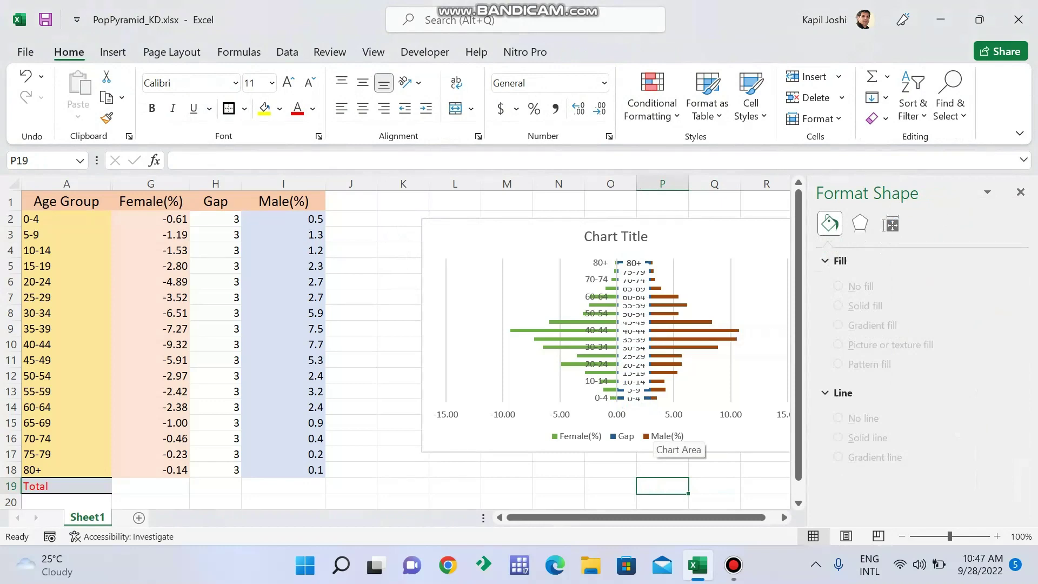
# Set both the fill and the outline of the Gap series bars to white.
pyautogui.click(647, 399)
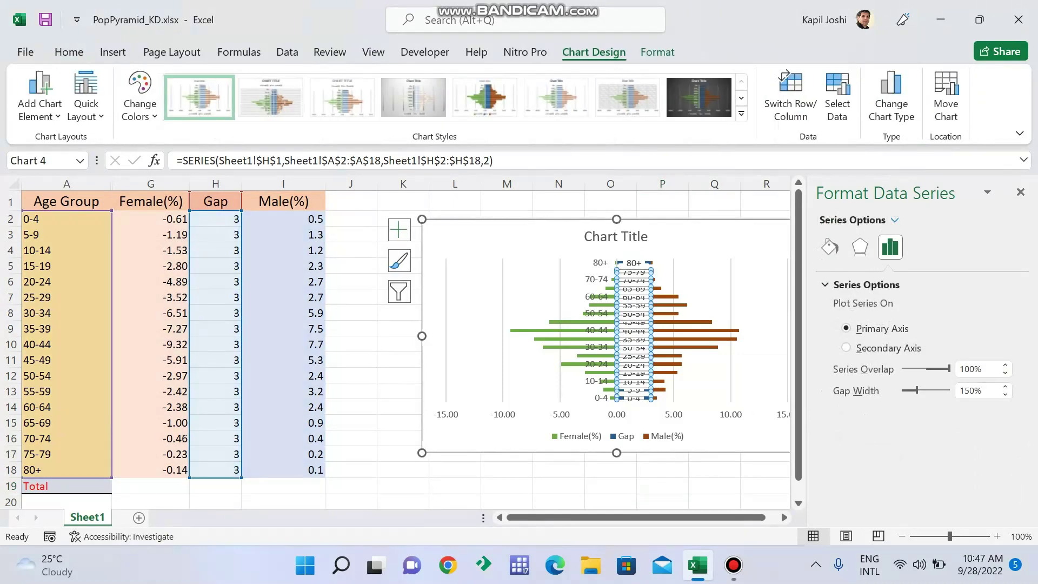
pyautogui.rightClick(633, 271)
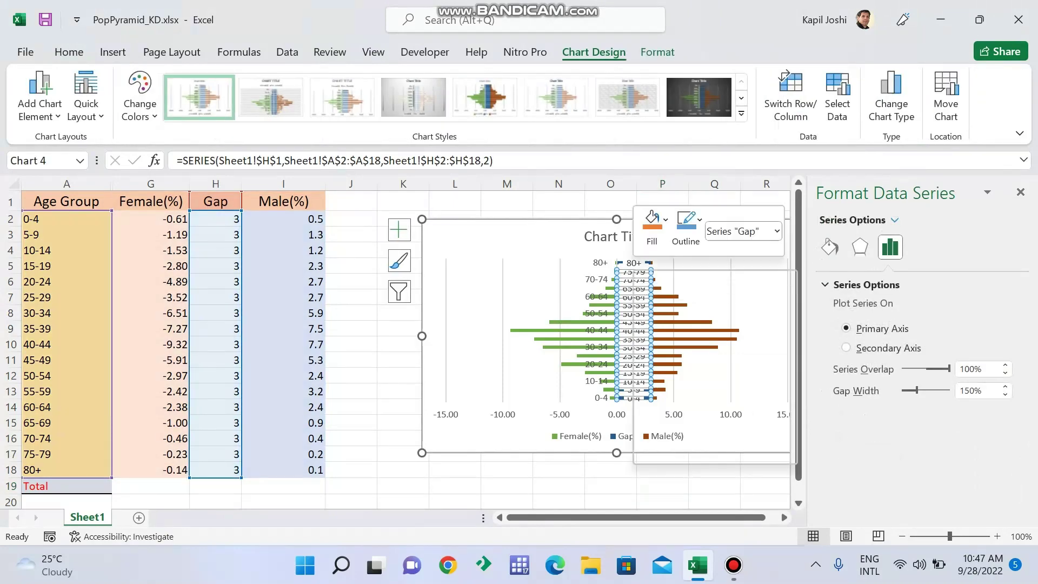
pyautogui.click(652, 226)
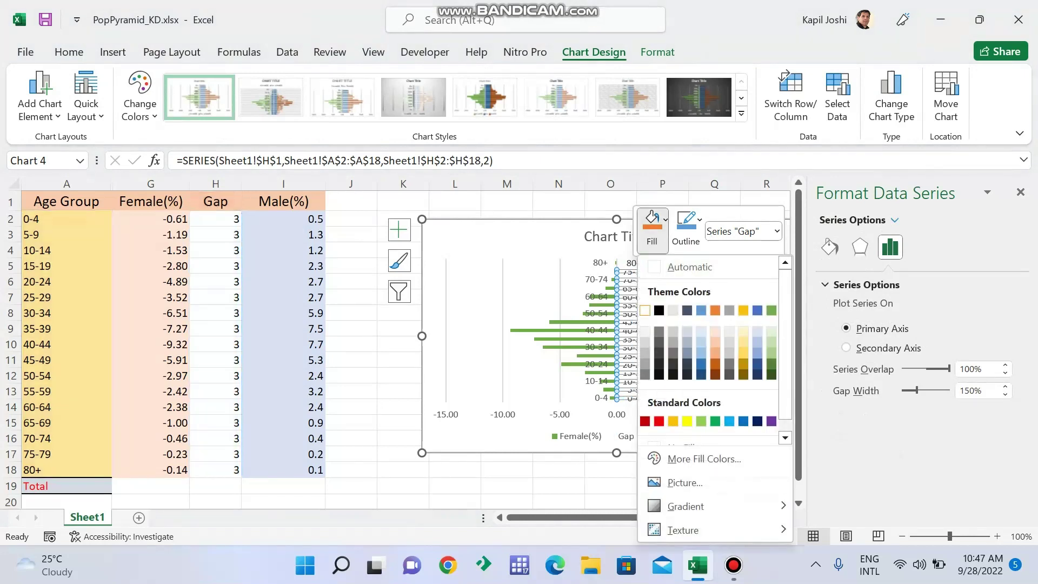
pyautogui.click(645, 310)
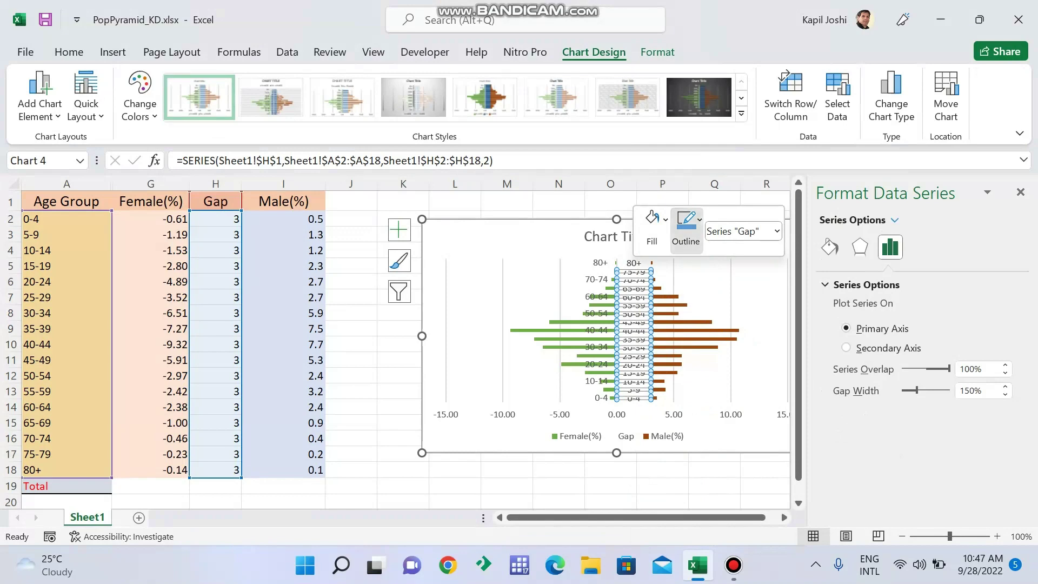
pyautogui.click(685, 225)
pyautogui.click(679, 310)
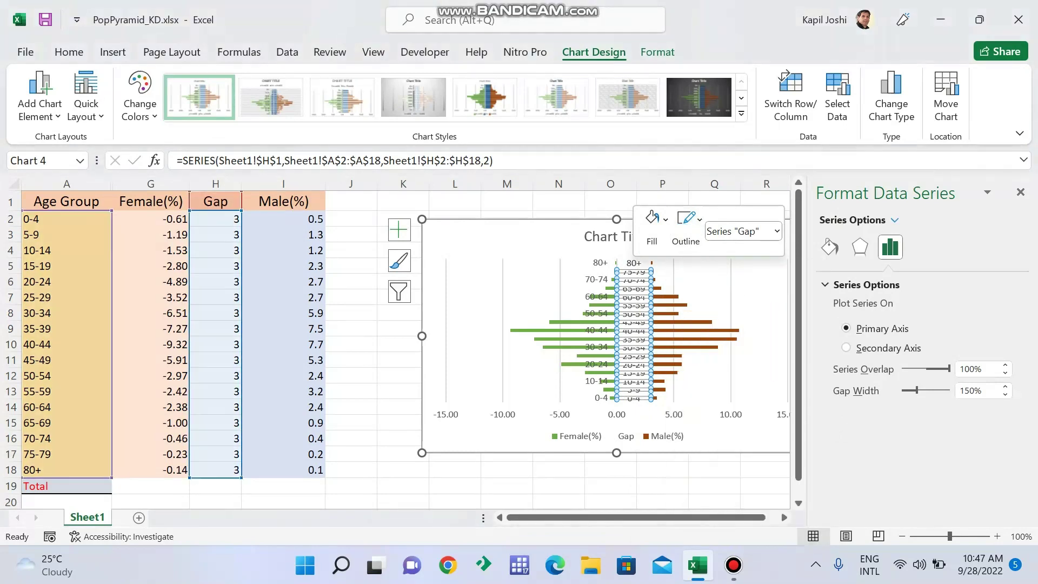
pyautogui.click(662, 485)
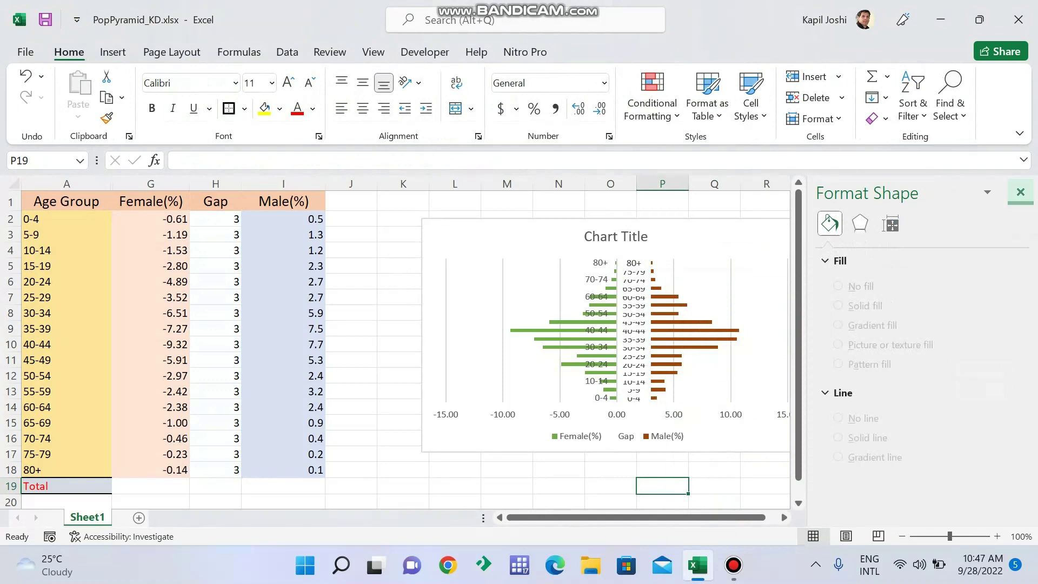
# Close the formatting pane and enlarge the chart to reach about column U and row 20.
pyautogui.click(1020, 192)
pyautogui.click(757, 237)
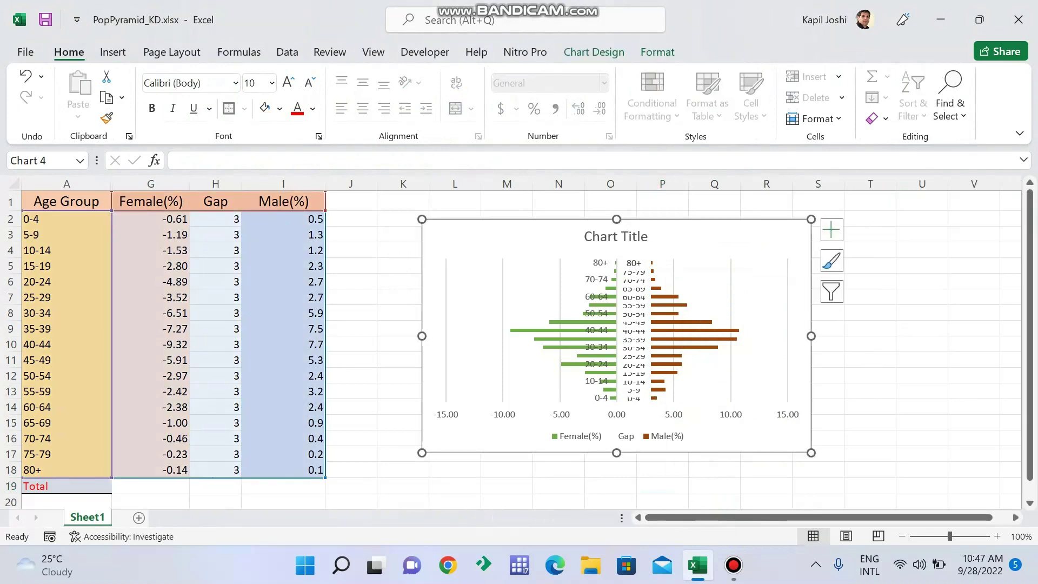
pyautogui.moveTo(811, 452); pyautogui.dragTo(881, 486)
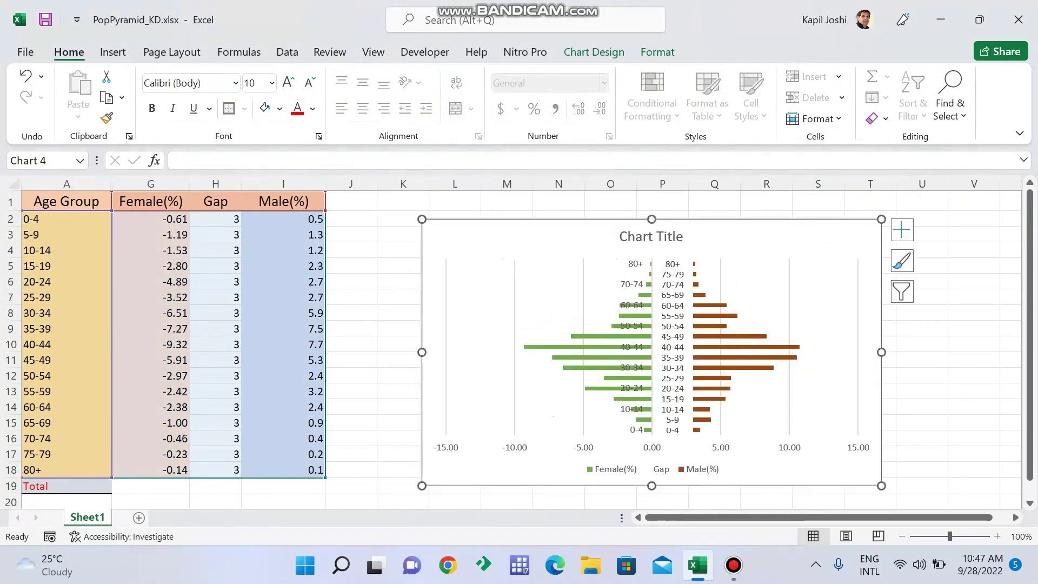
pyautogui.moveTo(881, 485); pyautogui.dragTo(927, 501)
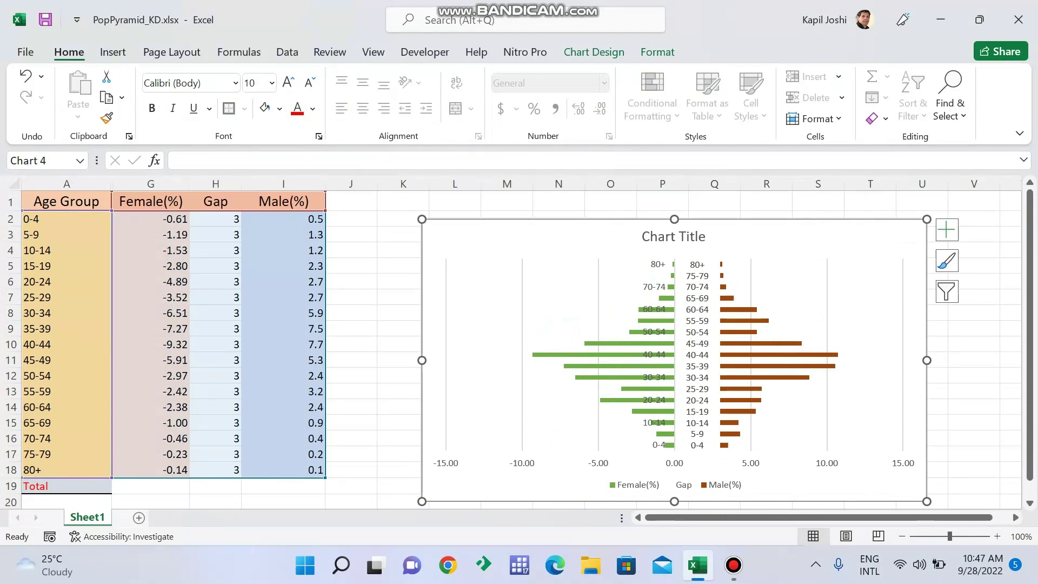
# Delete the age-group axis labels that overlap the Female(%) bars from the chart.
pyautogui.click(654, 287)
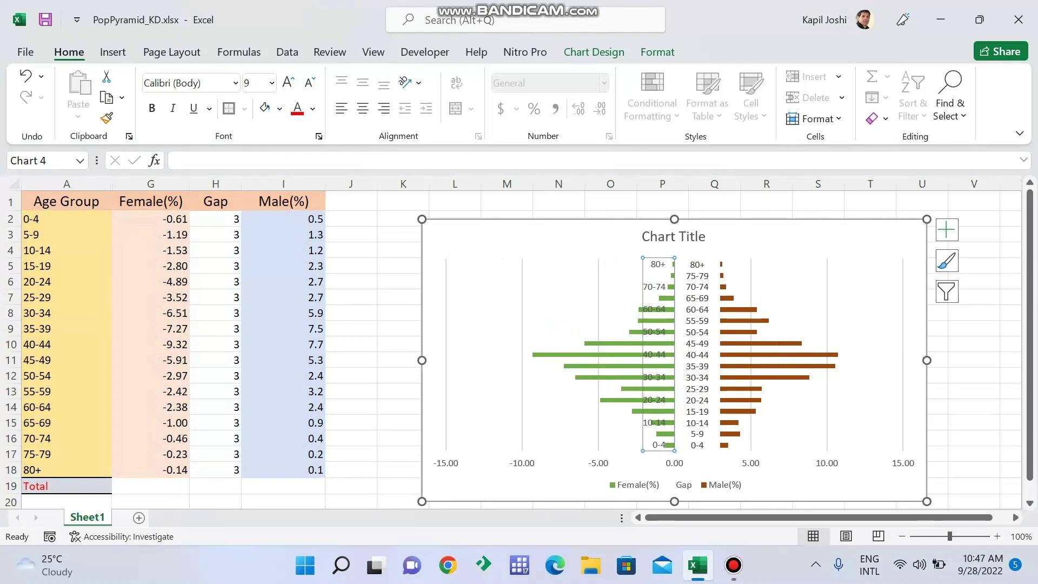
pyautogui.press('Delete')
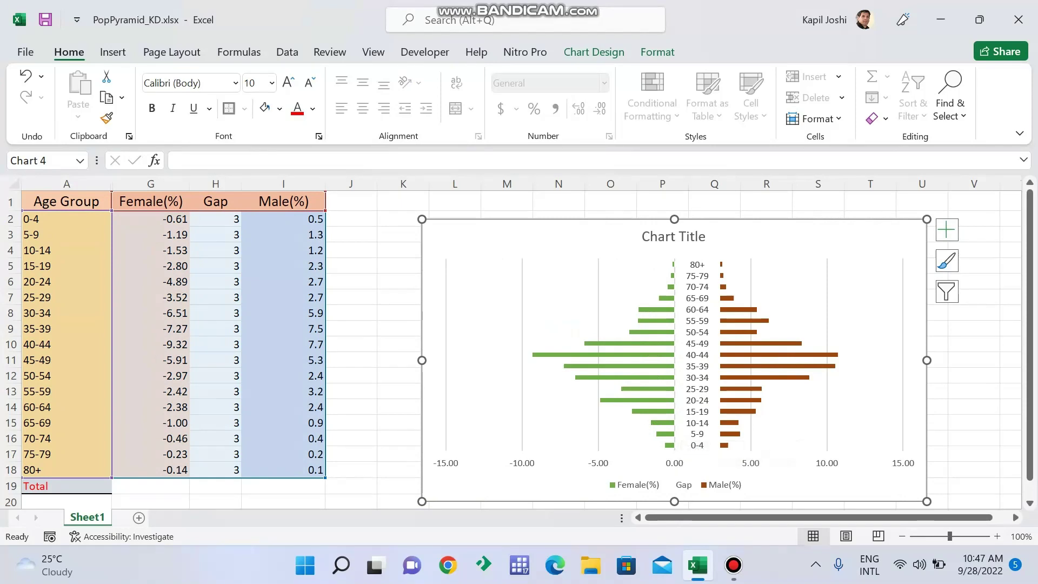
# Set the gap width of the chart's bar series to 0% and close the formatting pane.
pyautogui.click(773, 366)
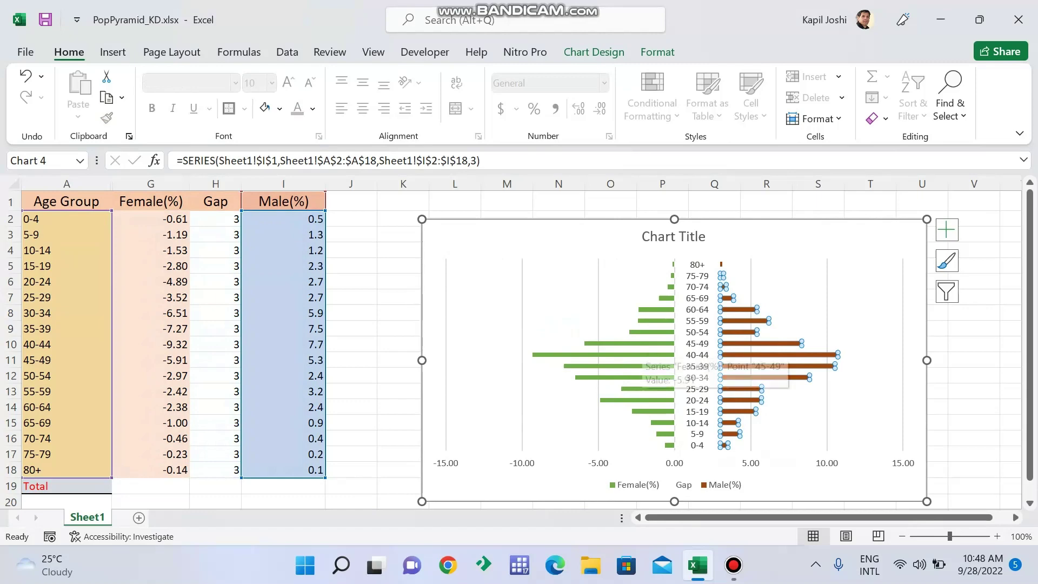
pyautogui.click(641, 344)
pyautogui.doubleClick(782, 355)
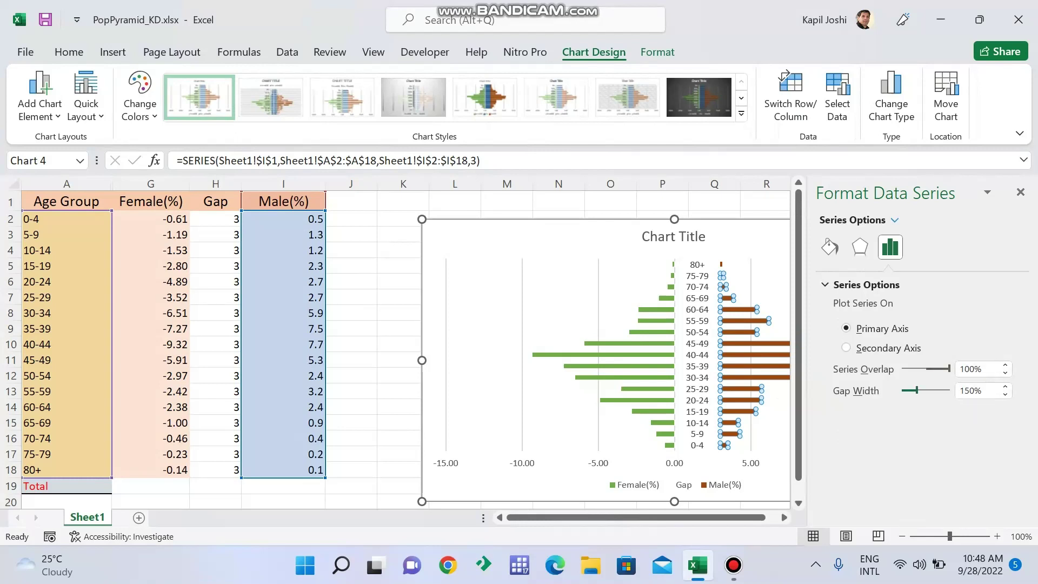
pyautogui.moveTo(917, 391); pyautogui.dragTo(902, 390)
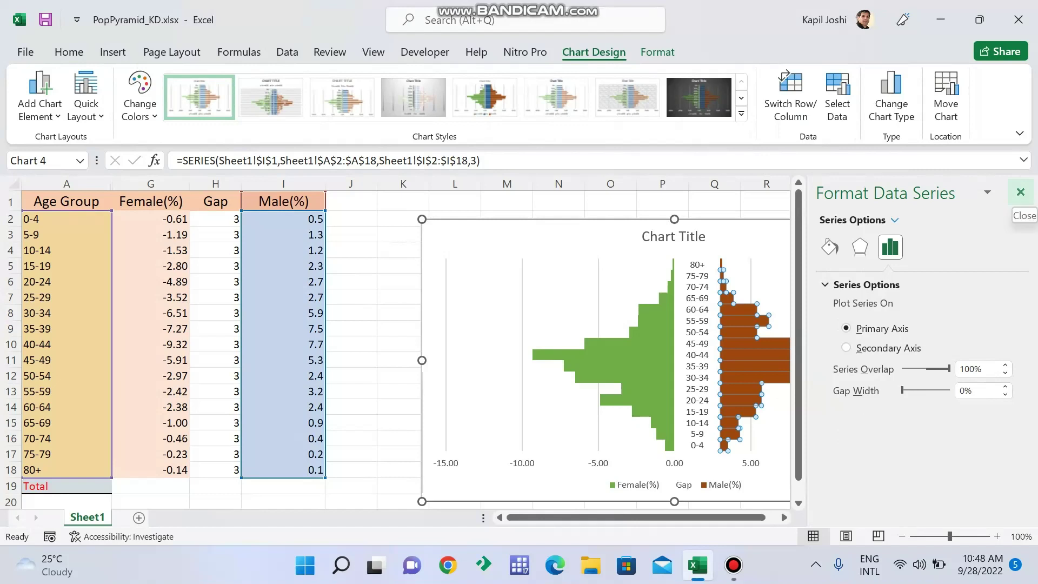
pyautogui.click(1020, 192)
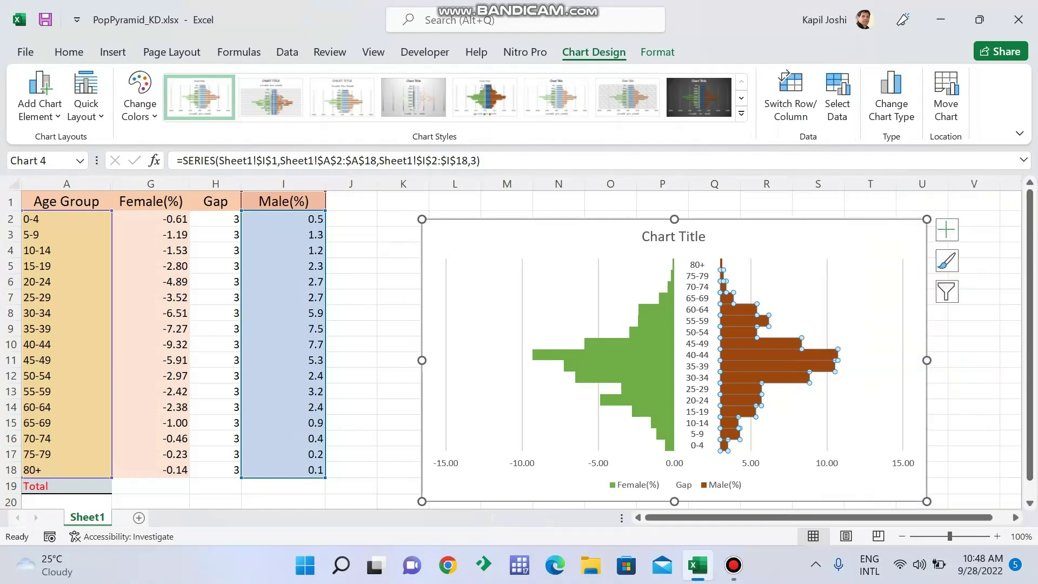
# Move the chart next to the table, starting at about column J row 1, and delete only the Gap entry from its legend.
pyautogui.moveTo(865, 246); pyautogui.dragTo(796, 225)
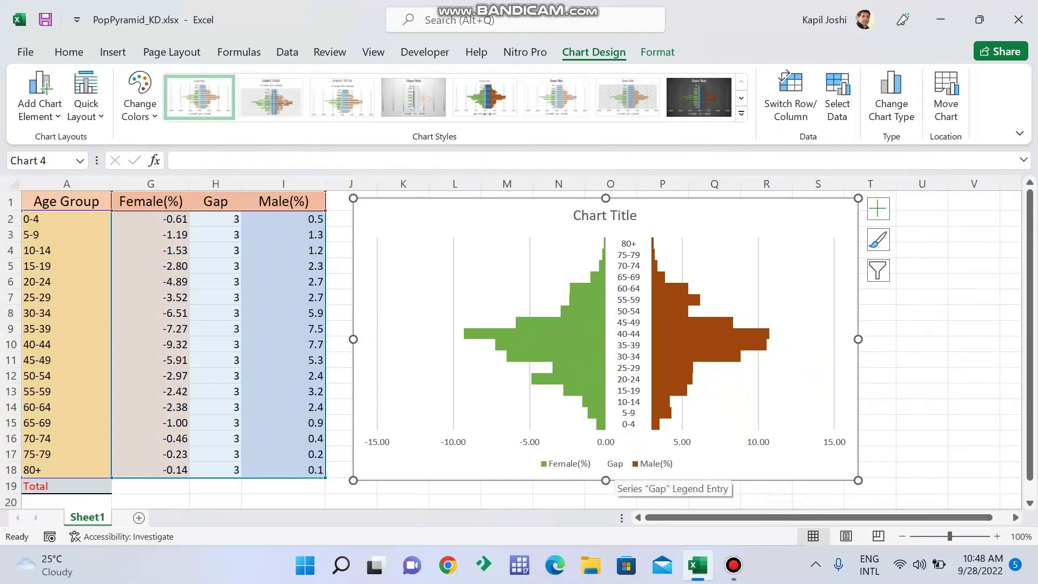
pyautogui.click(615, 463)
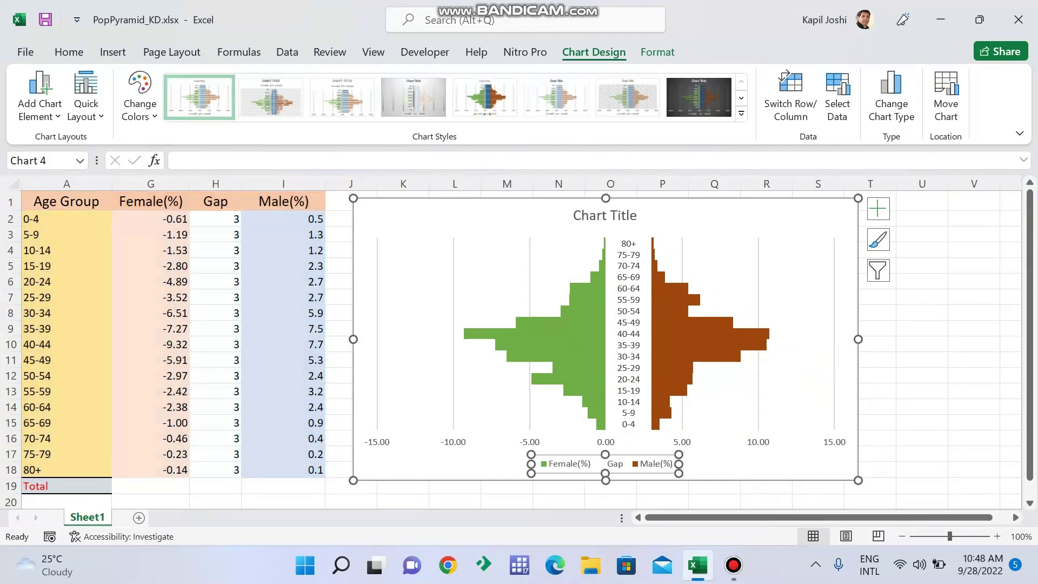
pyautogui.click(612, 463)
pyautogui.click(611, 488)
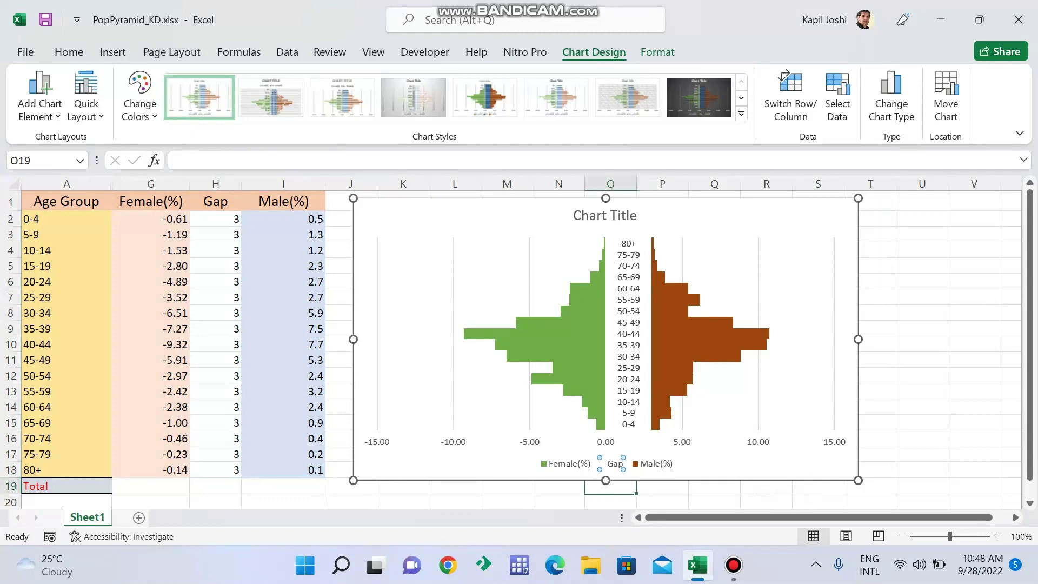
pyautogui.click(614, 463)
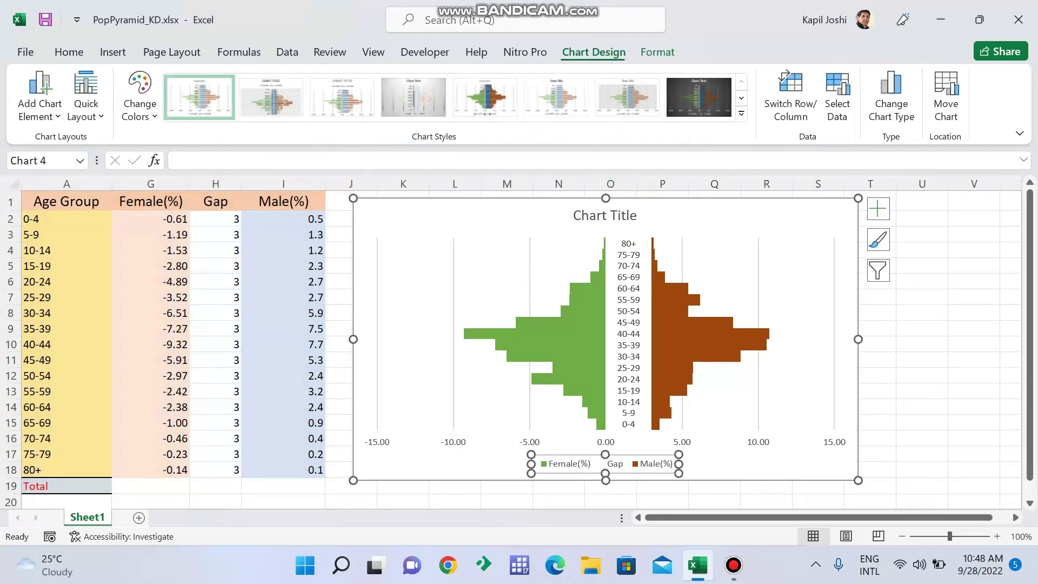
pyautogui.click(615, 463)
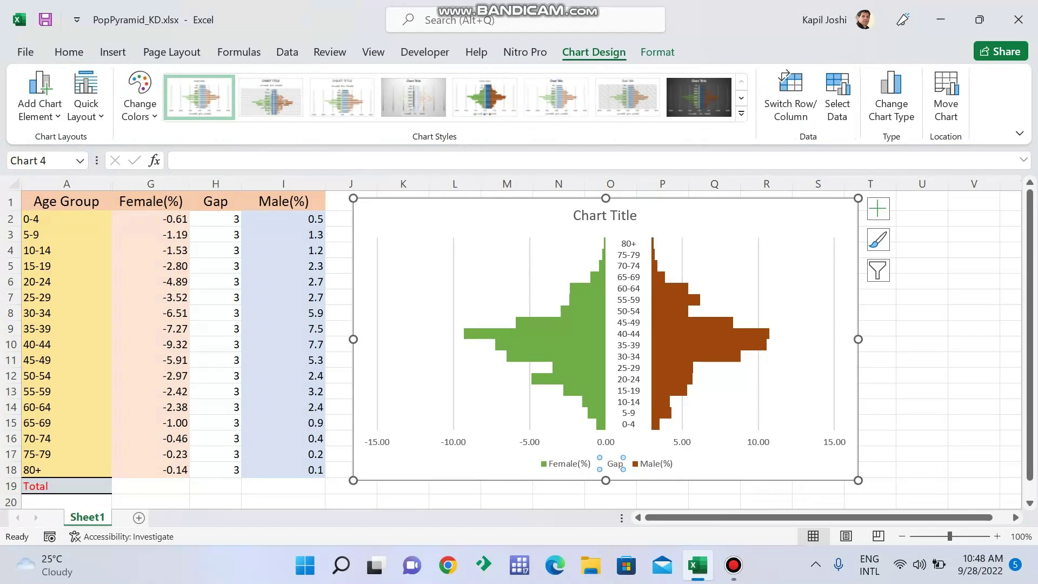
pyautogui.press('Delete')
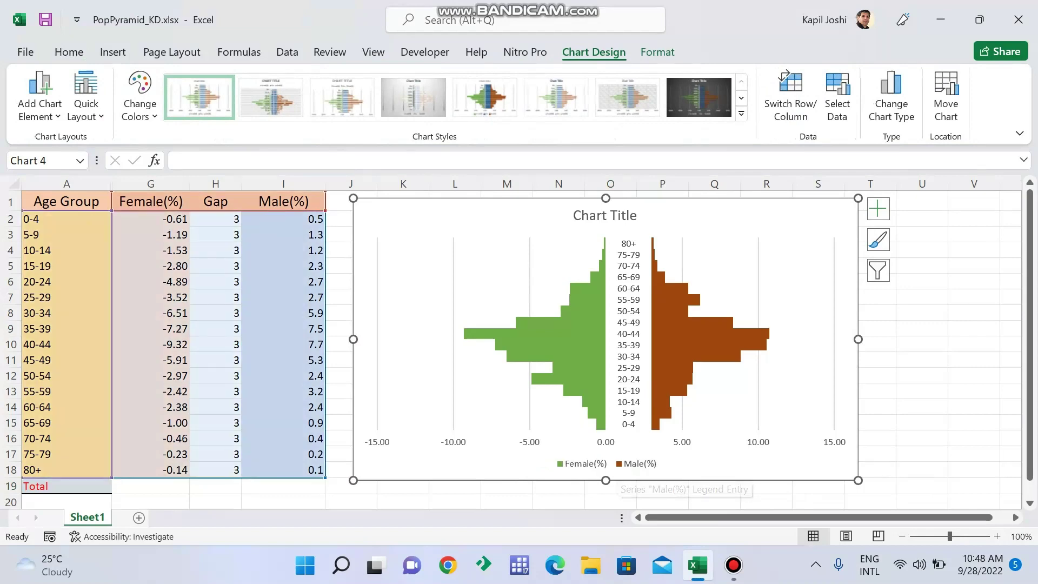
pyautogui.click(610, 501)
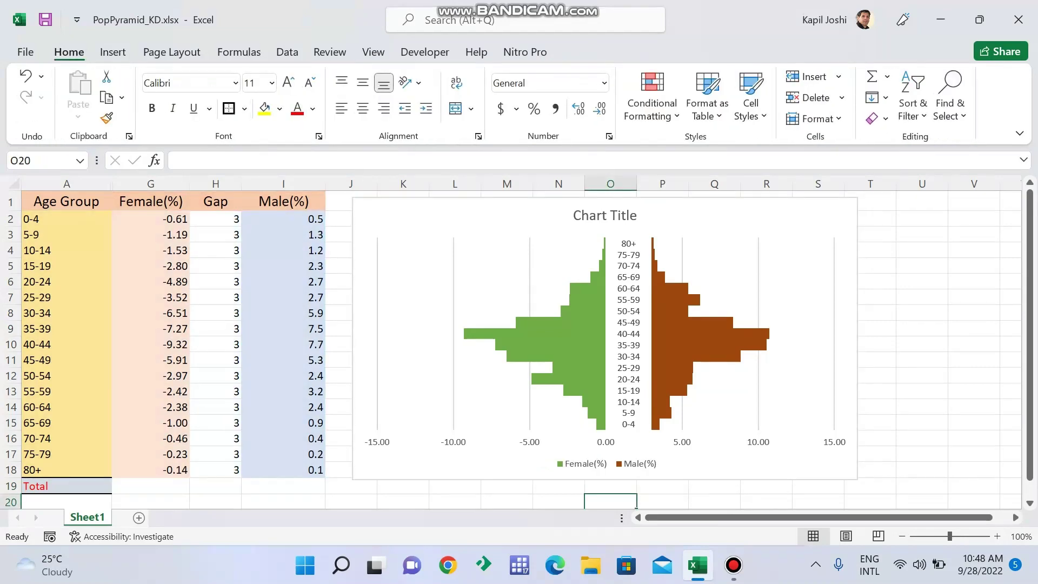
pyautogui.click(486, 336)
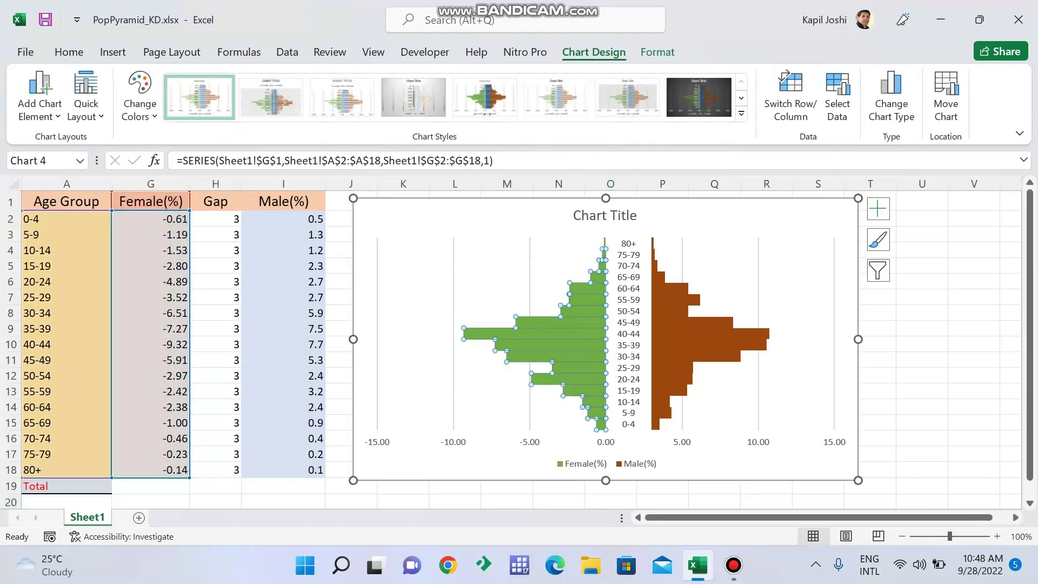
pyautogui.click(698, 343)
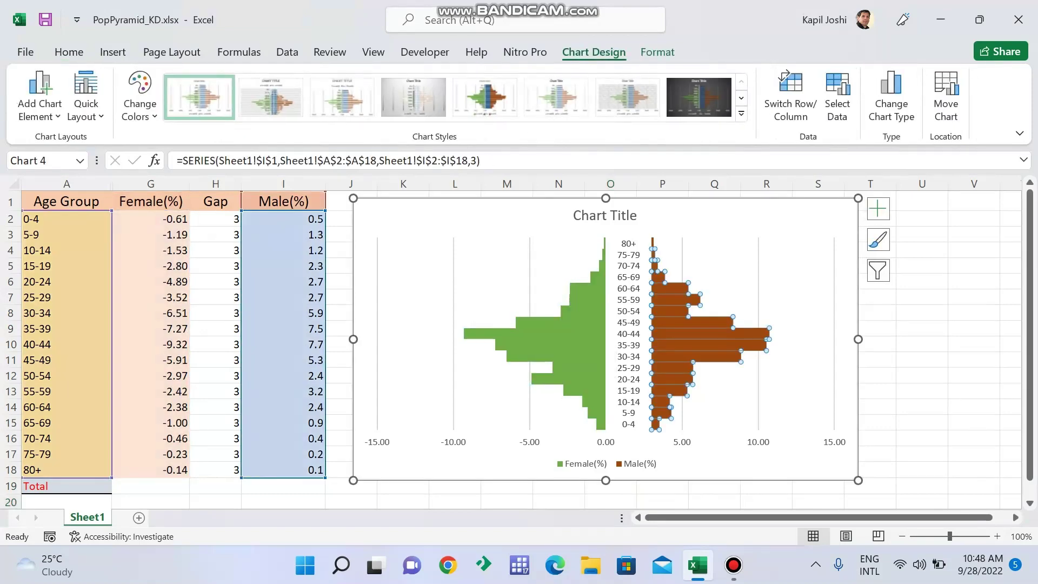
pyautogui.rightClick(758, 332)
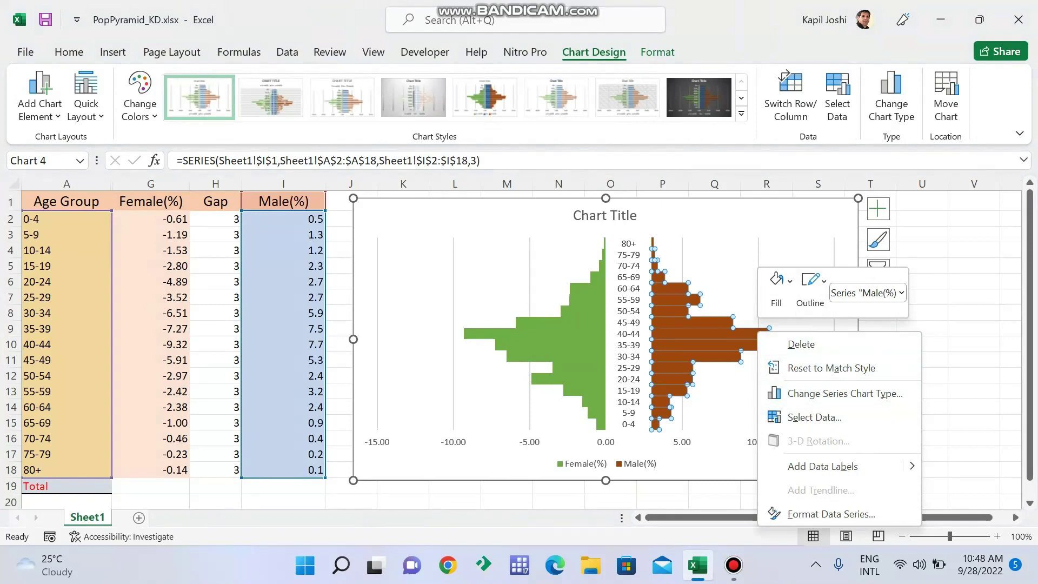
pyautogui.press('Escape')
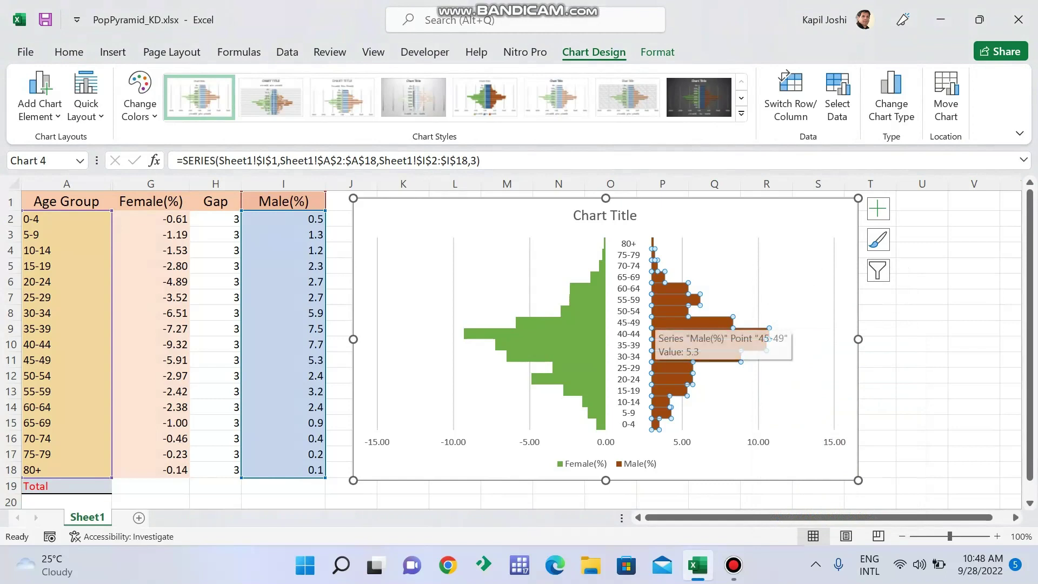
# Replace the chart title text with "Pop.." and deselect the chart.
pyautogui.click(604, 215)
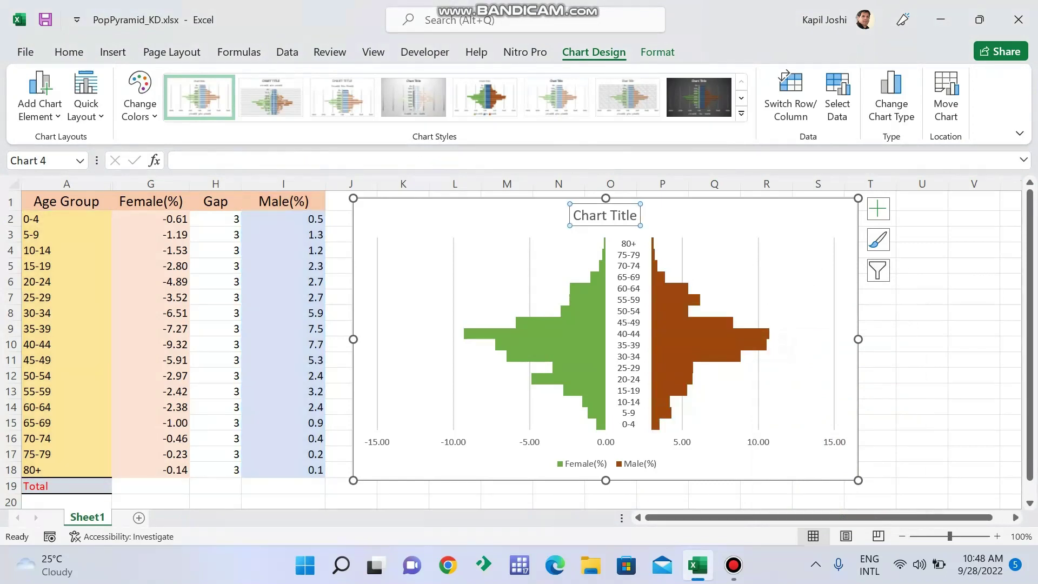
pyautogui.tripleClick(605, 215)
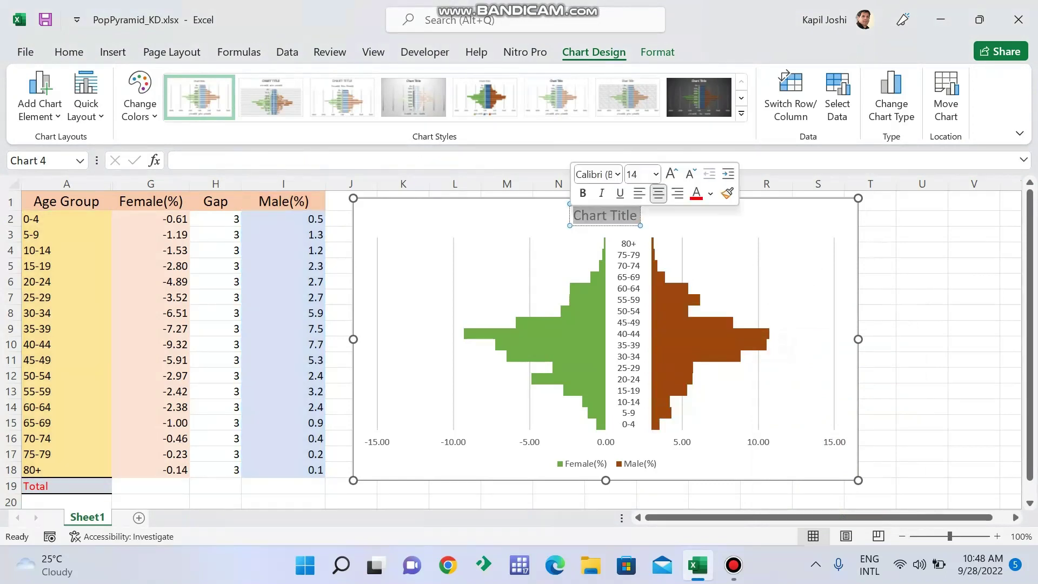
pyautogui.write('POp')
pyautogui.press('BackSpace')
pyautogui.press('BackSpace')
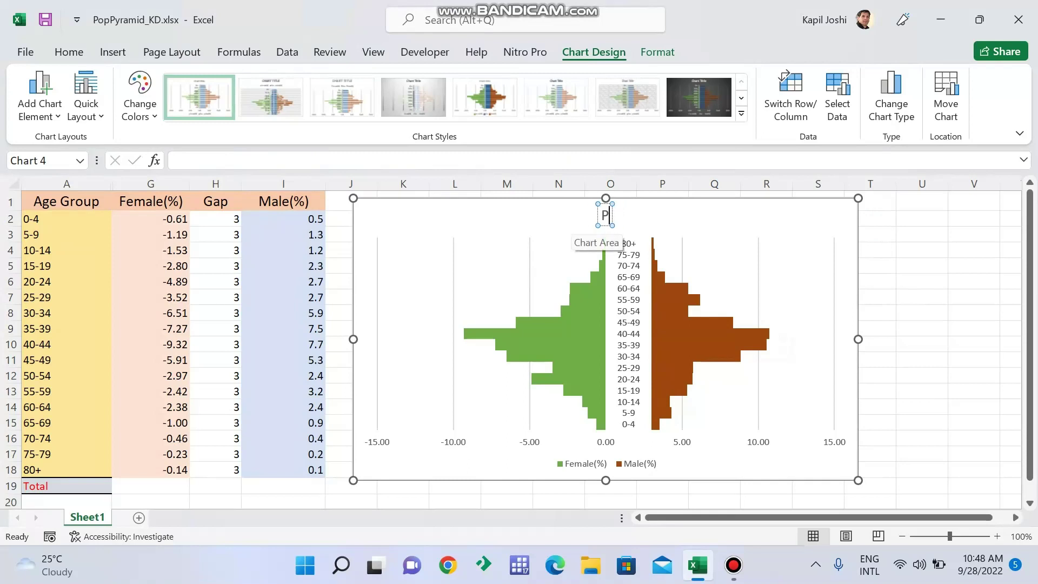
pyautogui.write('po')
pyautogui.press('BackSpace')
pyautogui.press('BackSpace')
pyautogui.write('p')
pyautogui.press('BackSpace')
pyautogui.write('op..')
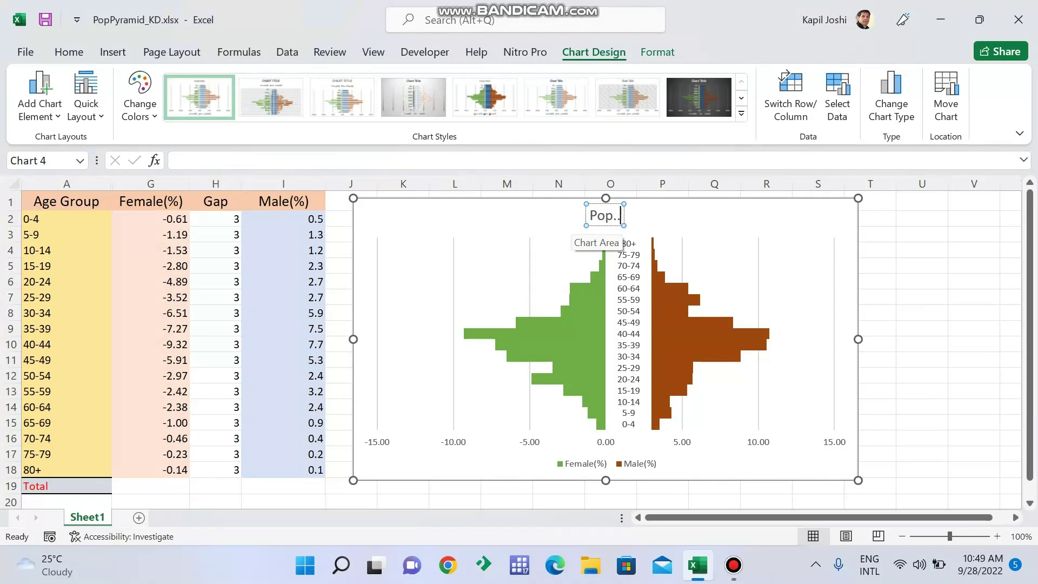
pyautogui.click(922, 392)
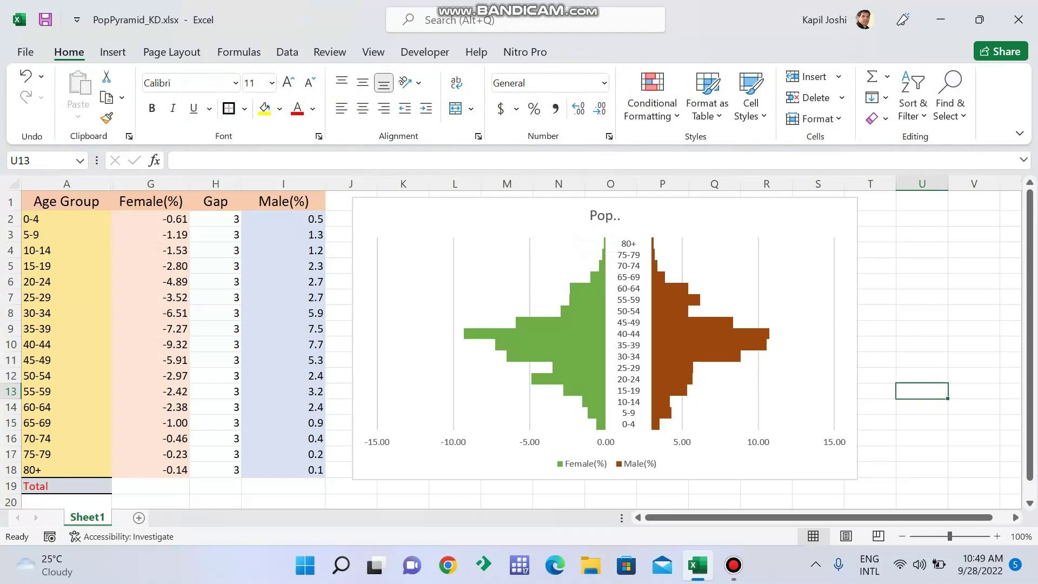
# Minimize the recorder window and maximize the PopPyramid_KD.xlsx workbook window.
pyautogui.click(733, 565)
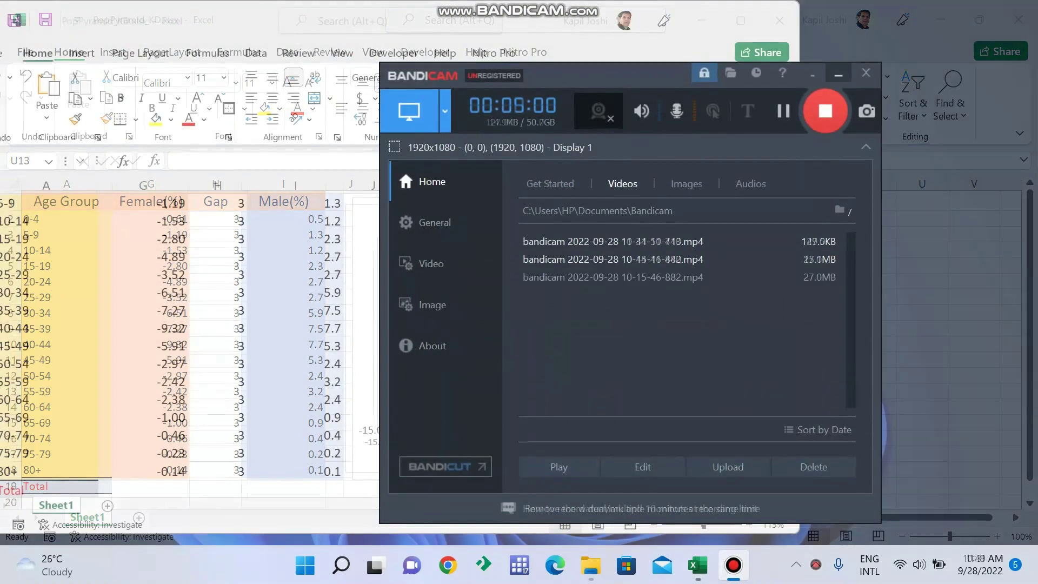
pyautogui.click(839, 73)
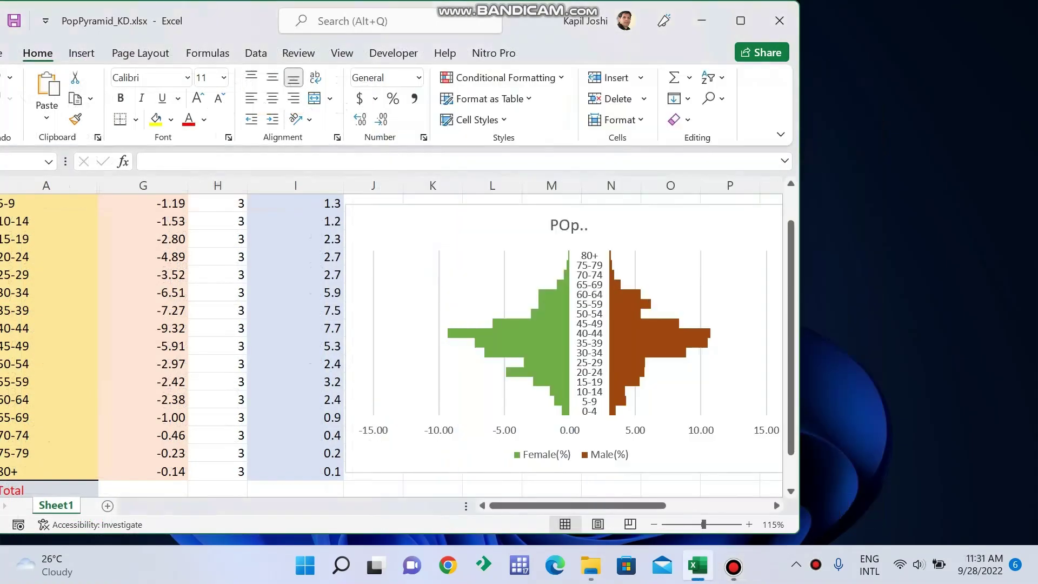
pyautogui.click(741, 20)
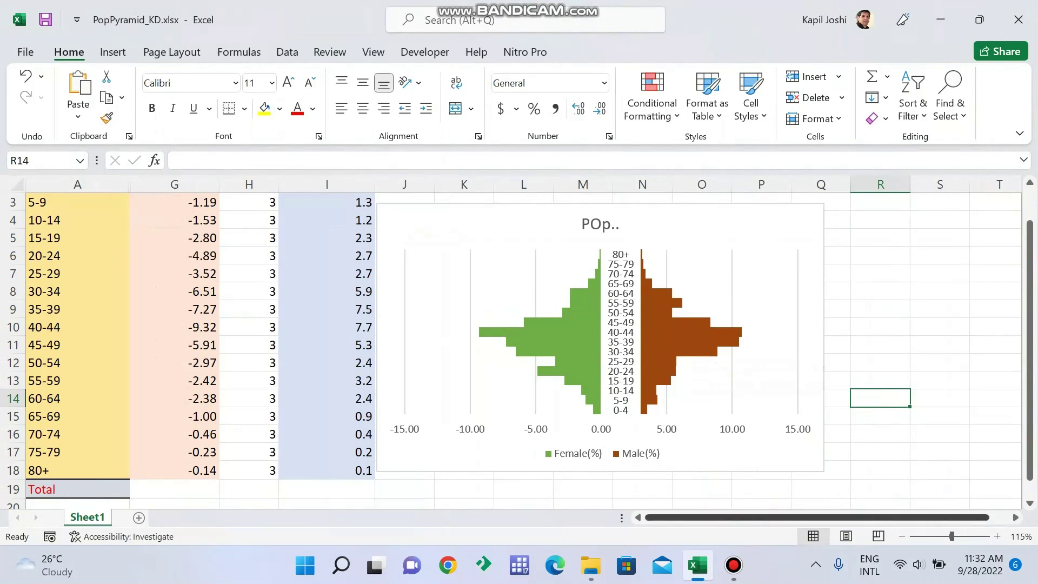
pyautogui.moveTo(667, 517); pyautogui.dragTo(686, 517)
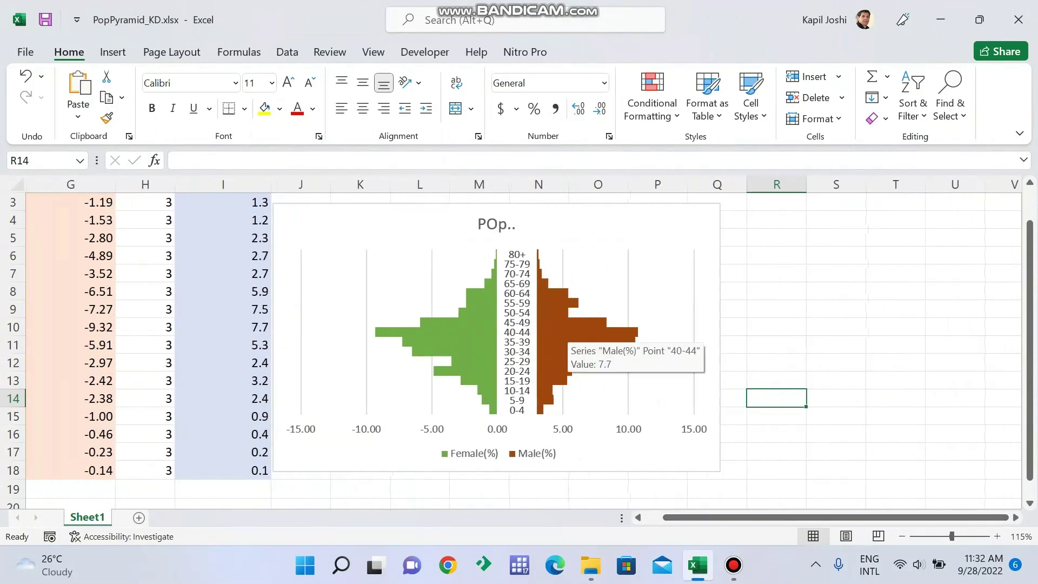
pyautogui.click(565, 332)
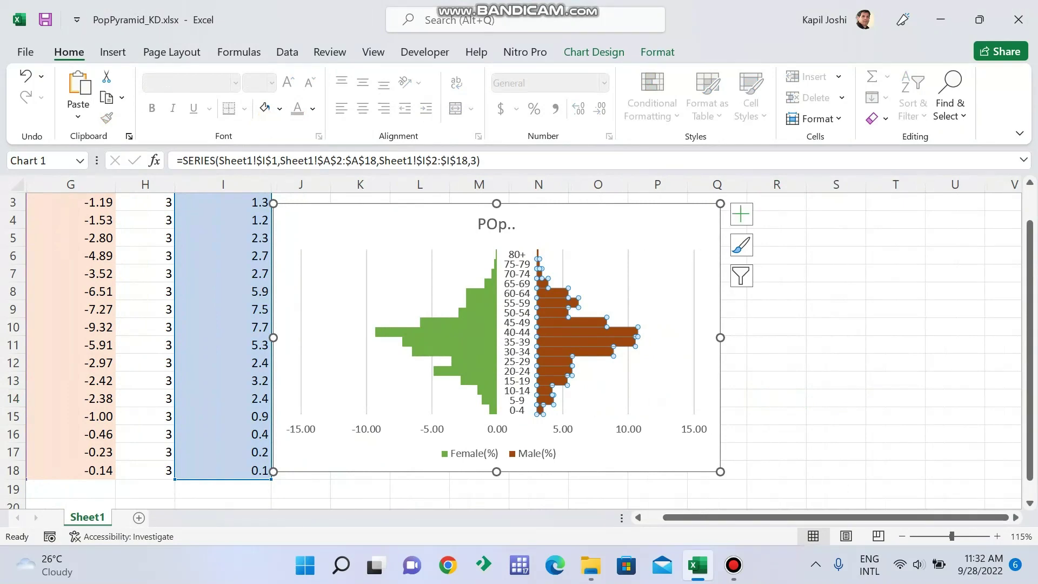
pyautogui.doubleClick(555, 323)
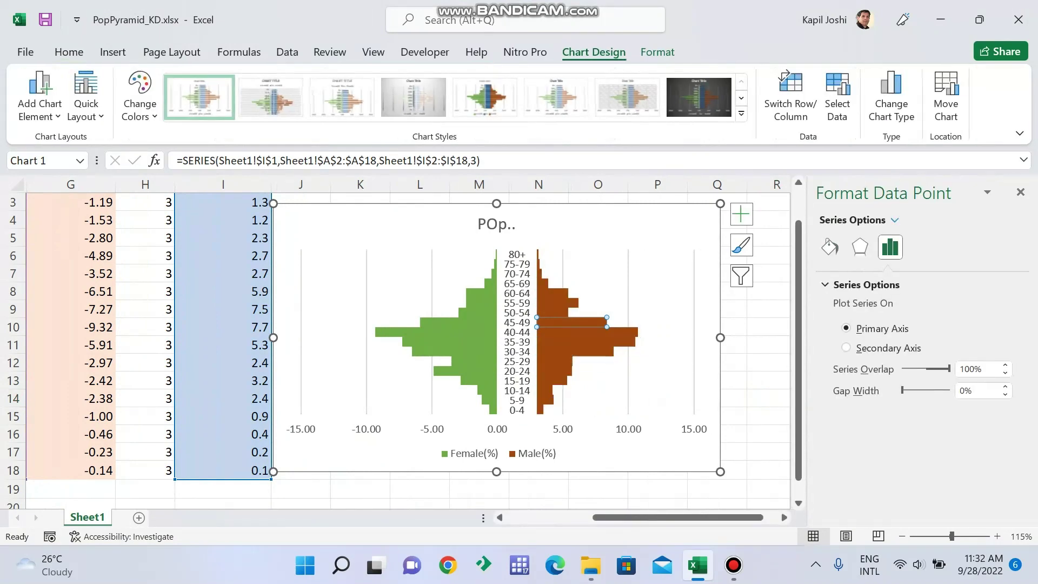
pyautogui.click(557, 303)
pyautogui.click(557, 322)
pyautogui.click(1020, 192)
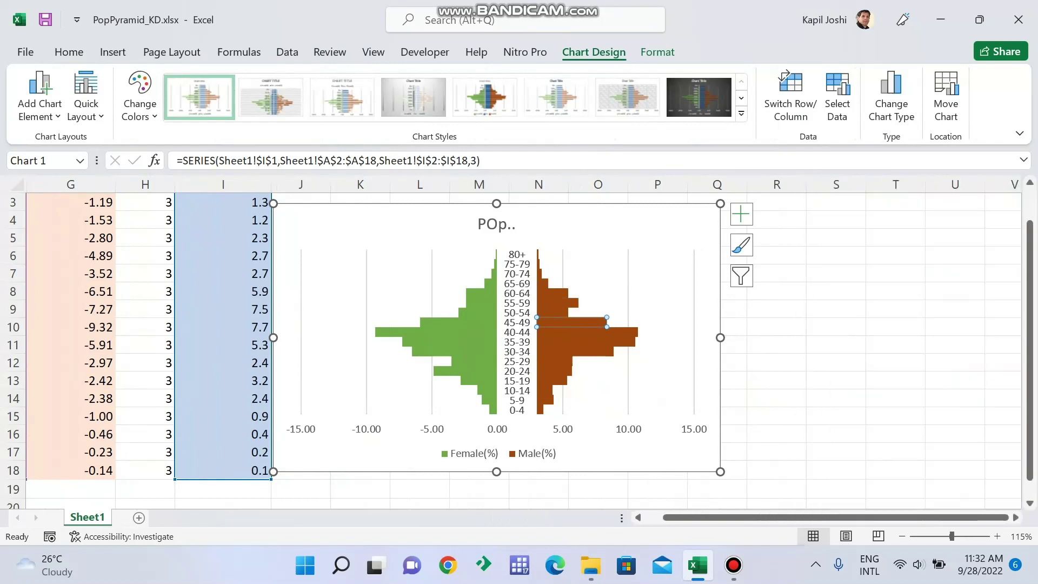
pyautogui.click(563, 352)
pyautogui.click(568, 331)
pyautogui.doubleClick(567, 351)
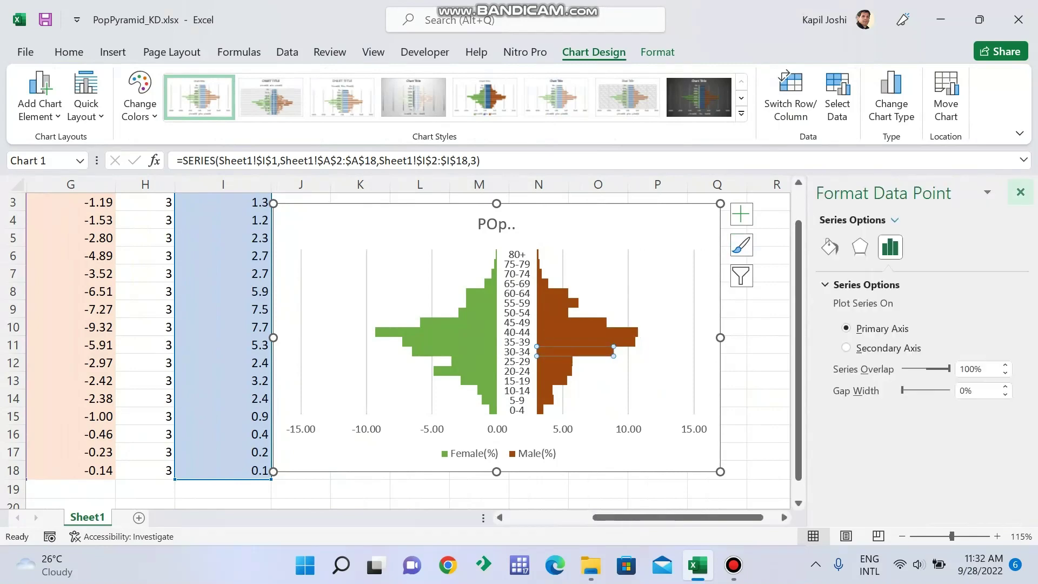
pyautogui.click(1020, 192)
# Fill the Female(%) series bars with the theme color Orange, Accent 2, Darker 25%.
pyautogui.click(459, 342)
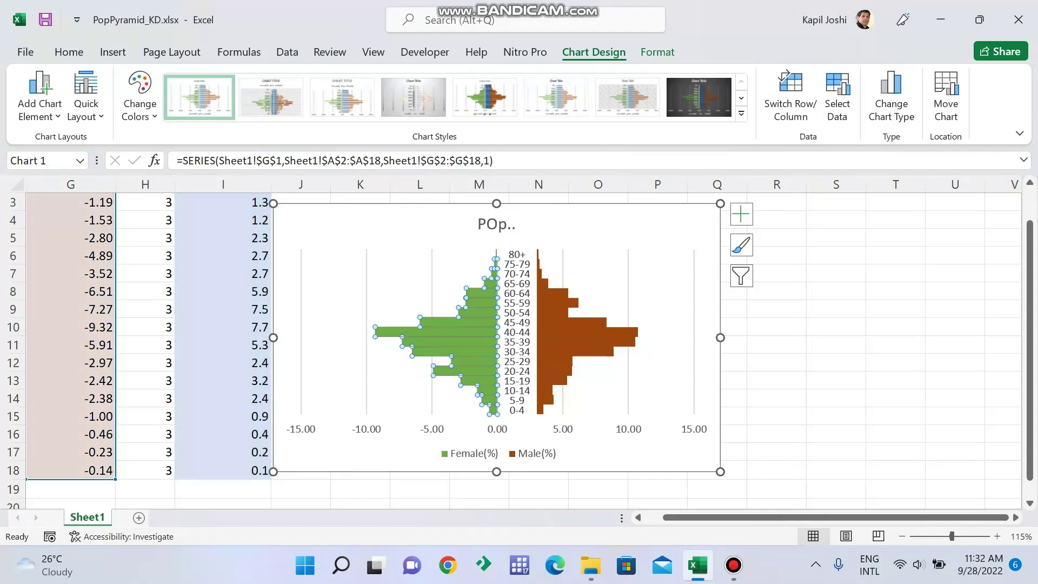
pyautogui.rightClick(454, 320)
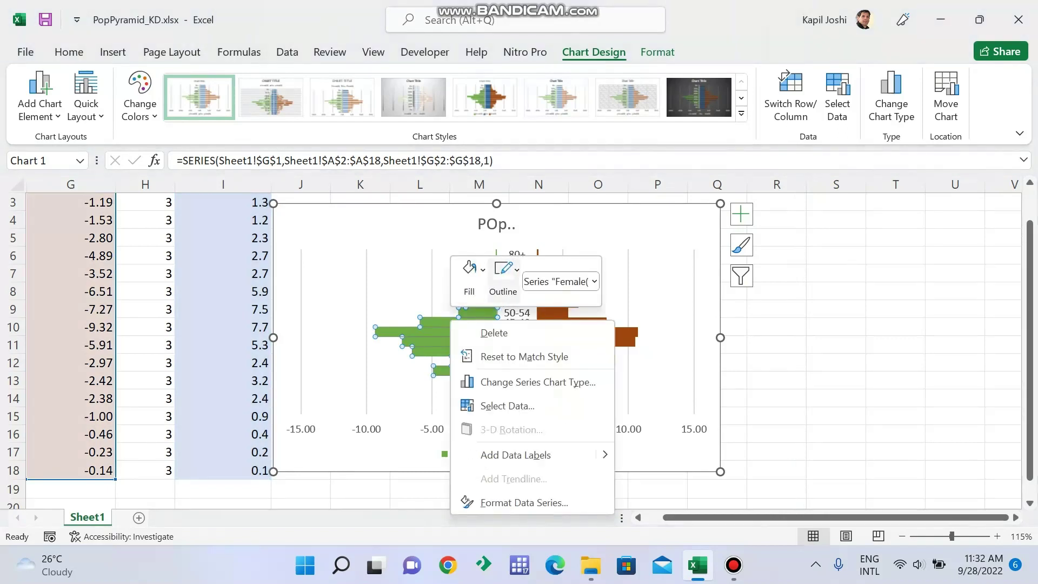
pyautogui.click(469, 269)
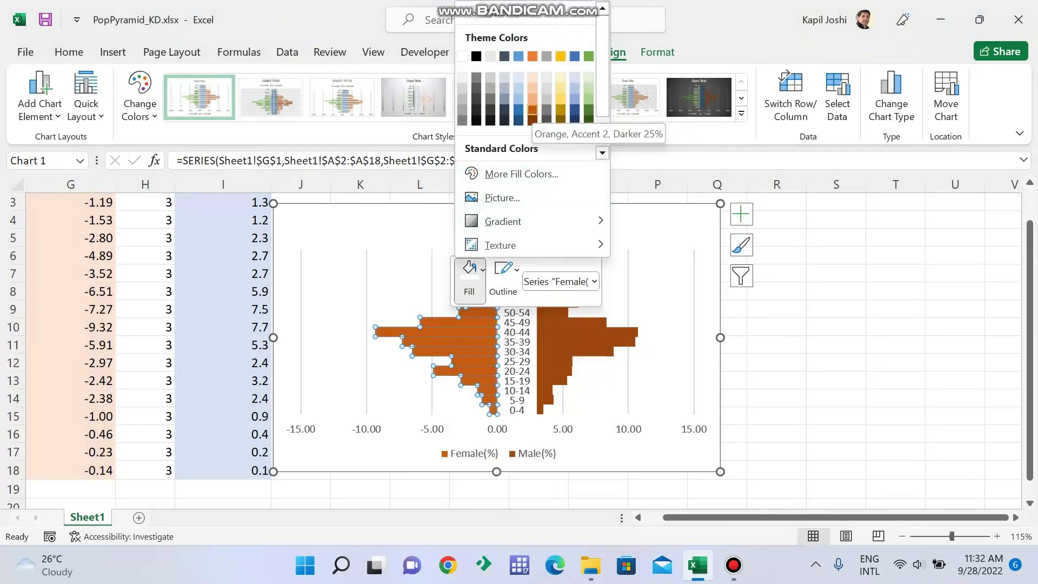
pyautogui.click(533, 111)
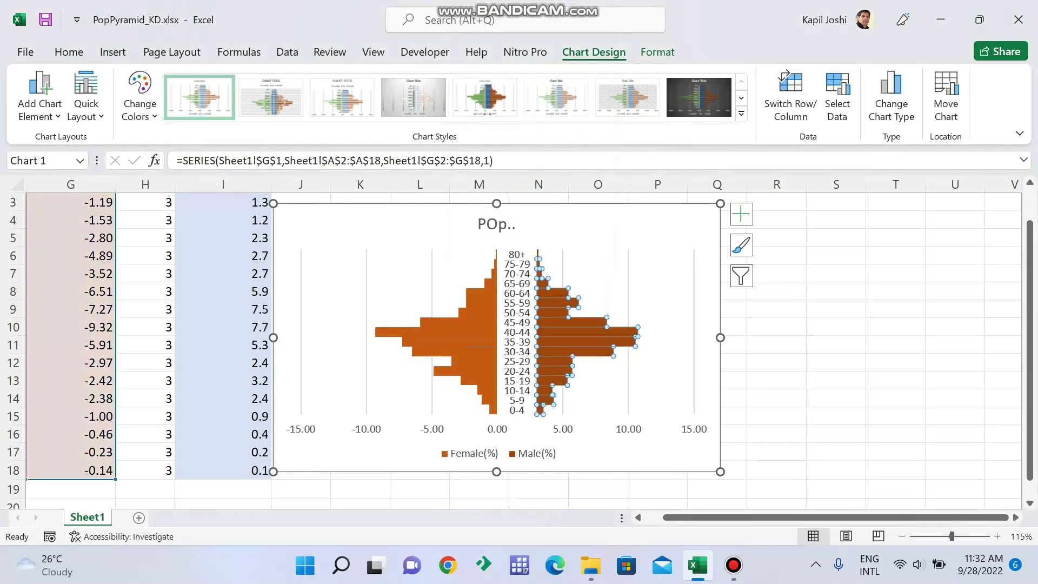
# Fill the Male(%) series bars with the darkest shade of the blue theme color.
pyautogui.rightClick(549, 319)
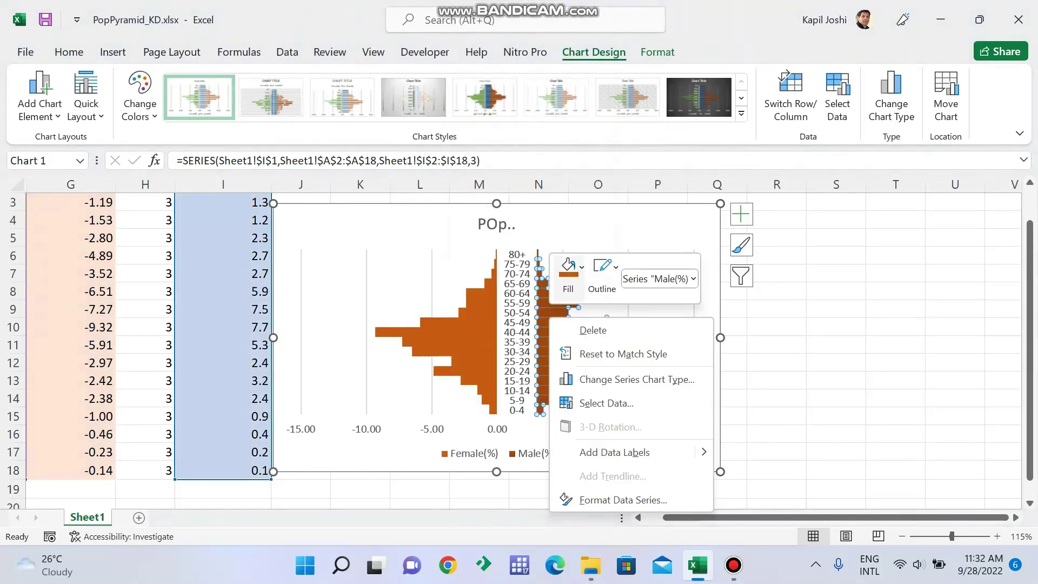
pyautogui.click(568, 270)
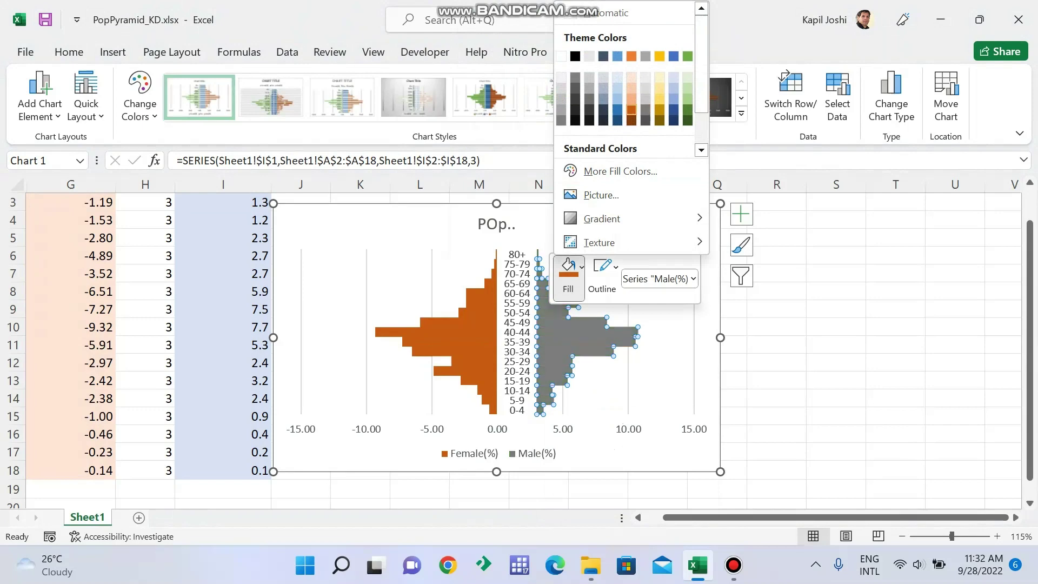
pyautogui.click(617, 118)
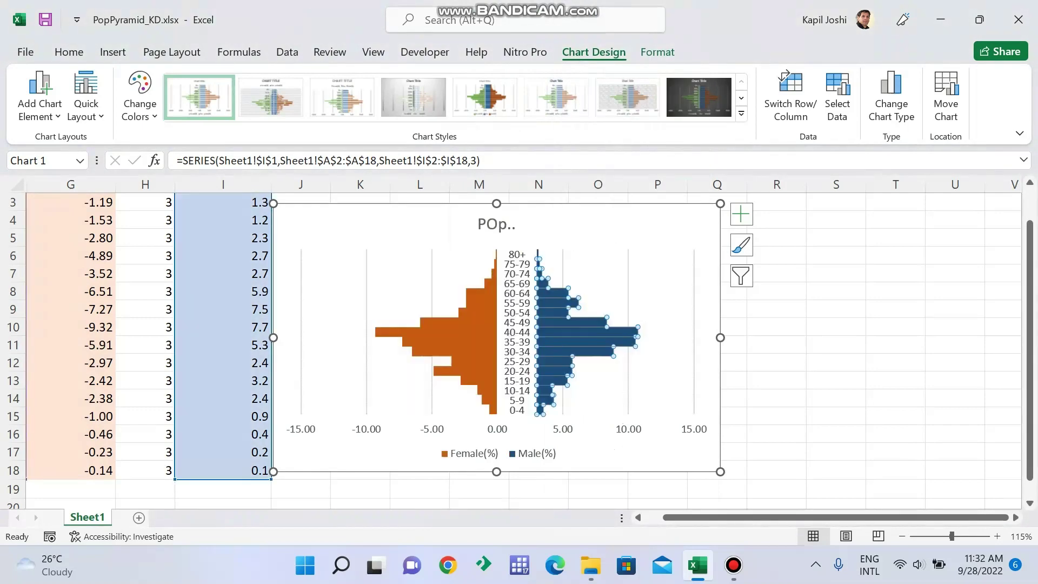
pyautogui.click(460, 342)
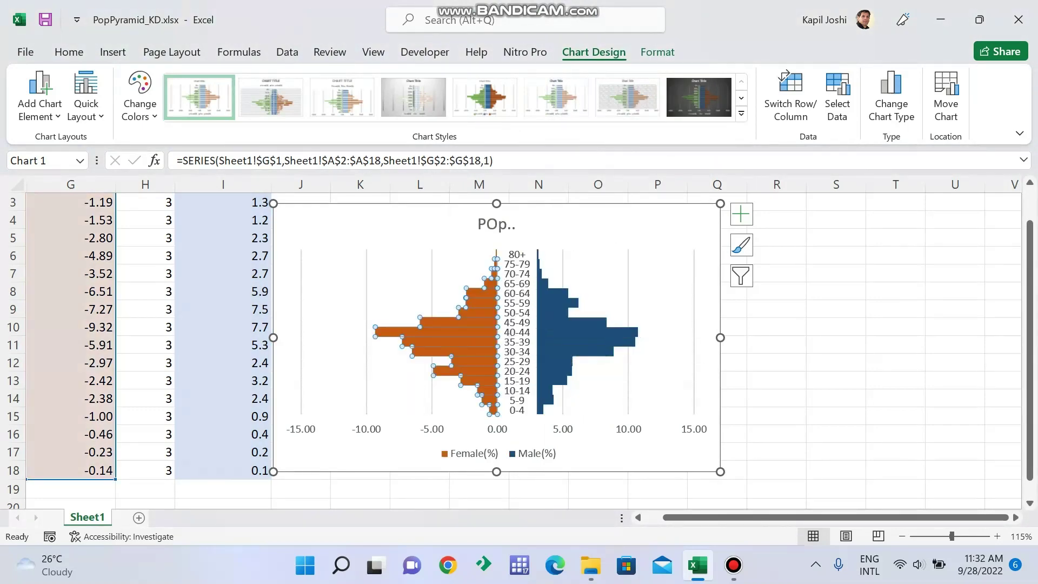
pyautogui.rightClick(479, 318)
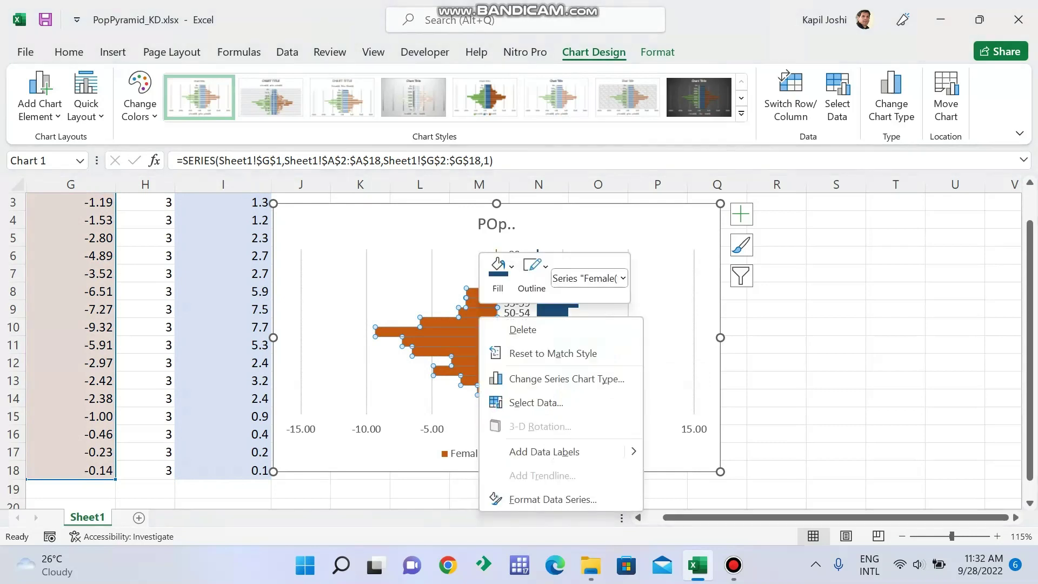
pyautogui.click(458, 322)
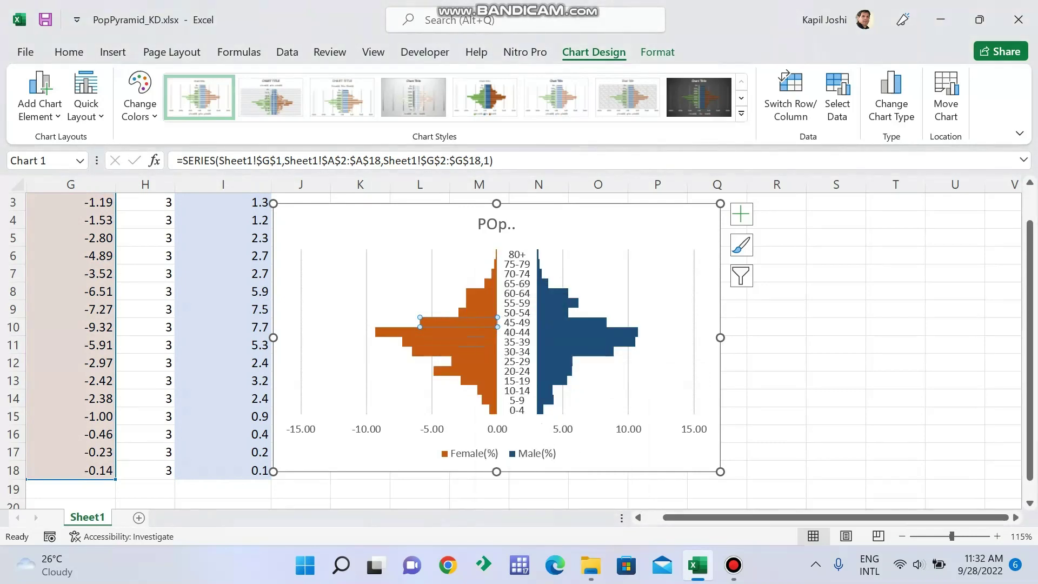
# Give the Male(%) series bars a solid black border line and deselect the chart.
pyautogui.doubleClick(565, 337)
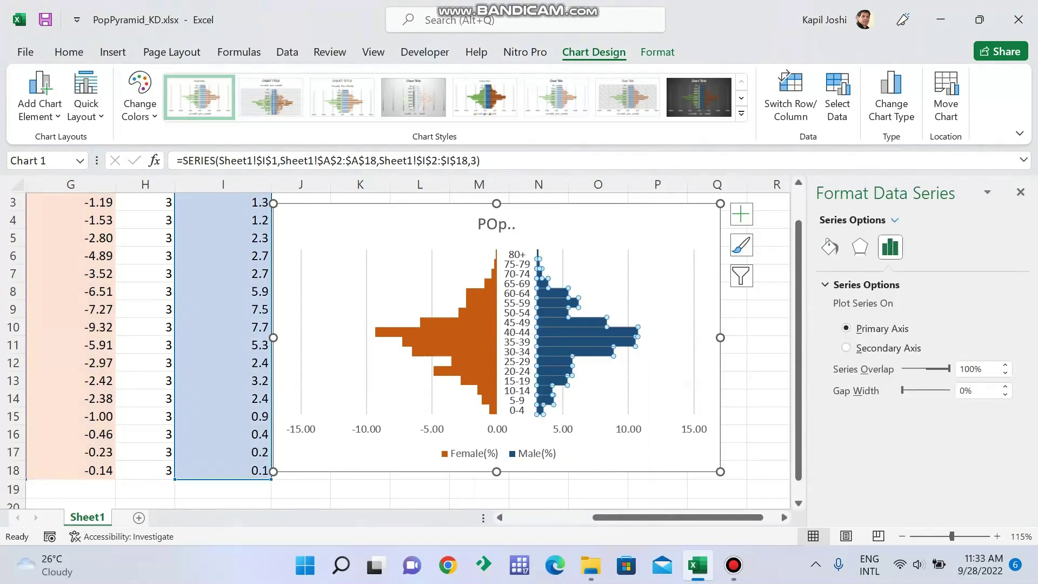
pyautogui.click(829, 247)
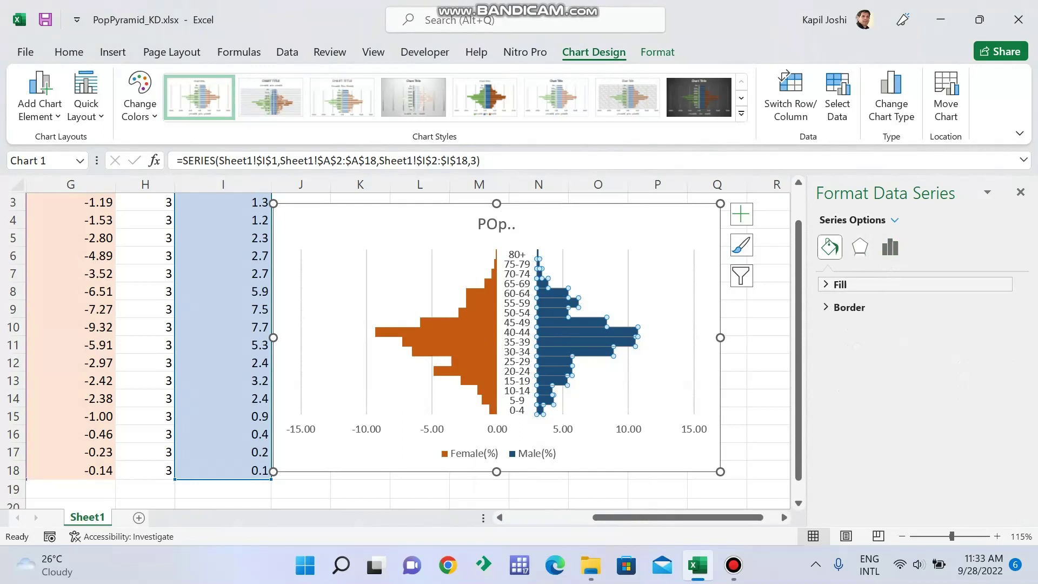
pyautogui.click(840, 284)
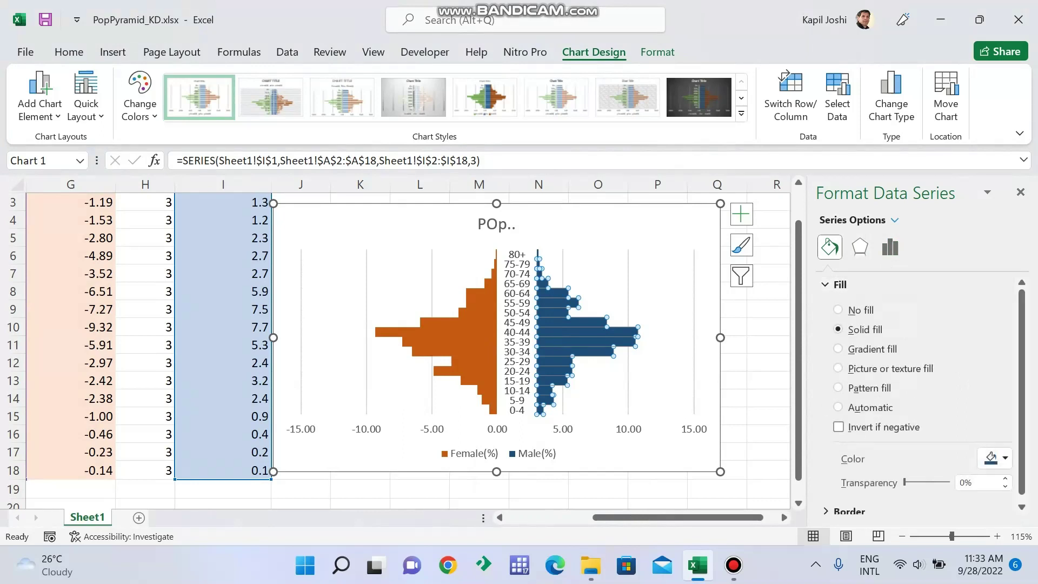
pyautogui.scroll(-1, 922, 394)
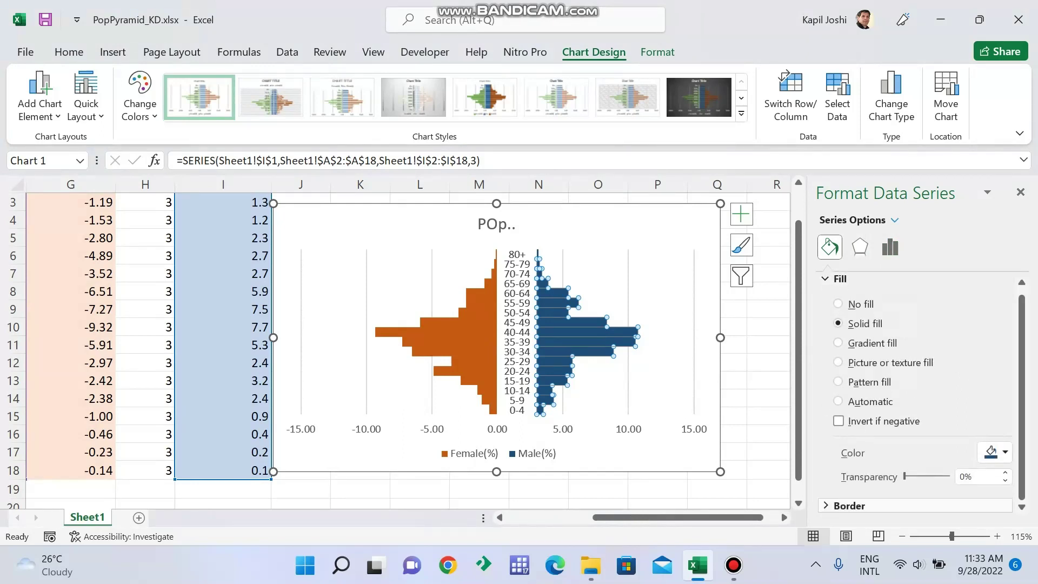
pyautogui.click(849, 505)
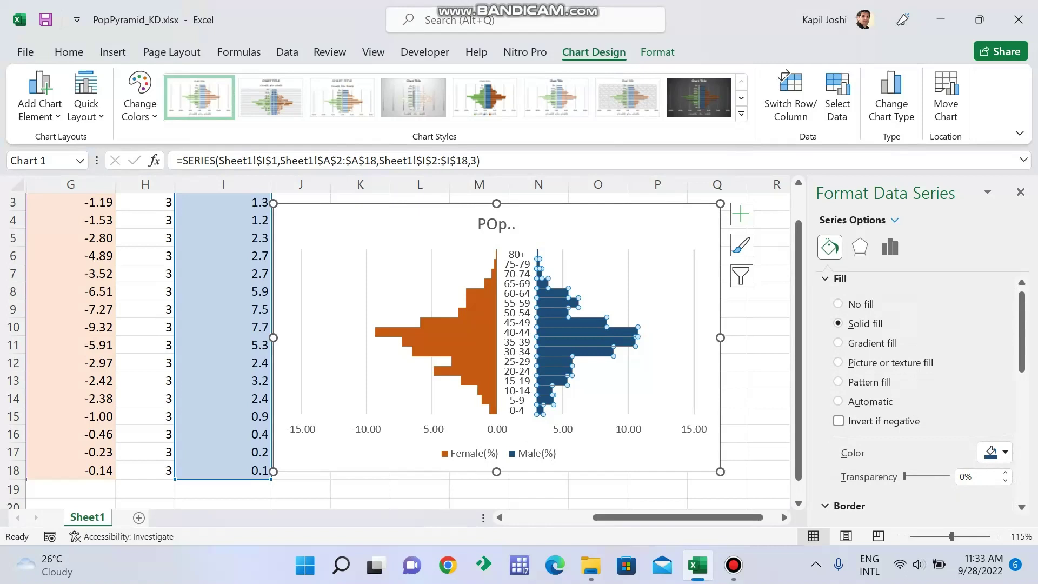
pyautogui.scroll(-6, 922, 395)
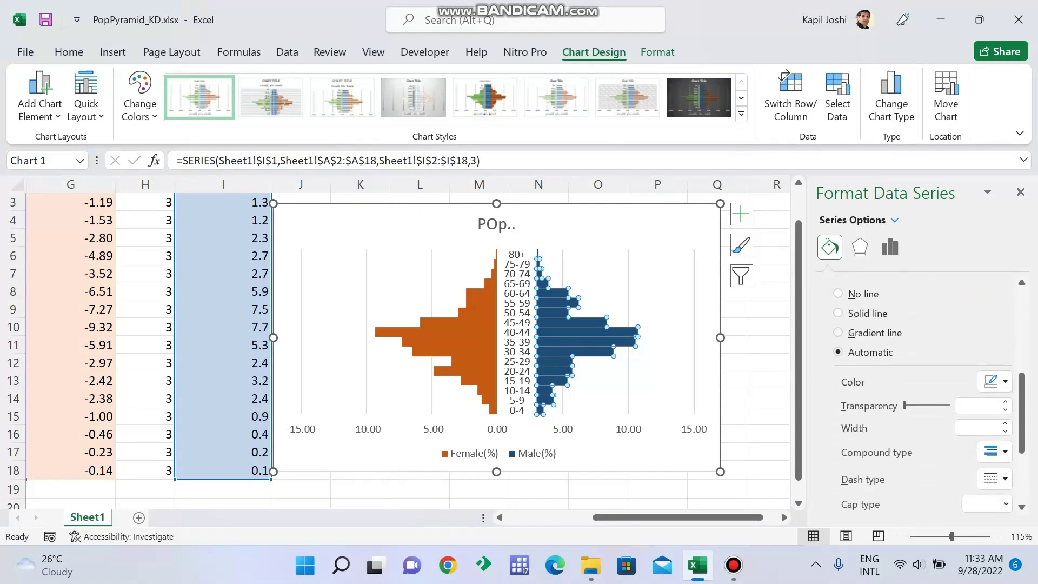
pyautogui.click(838, 313)
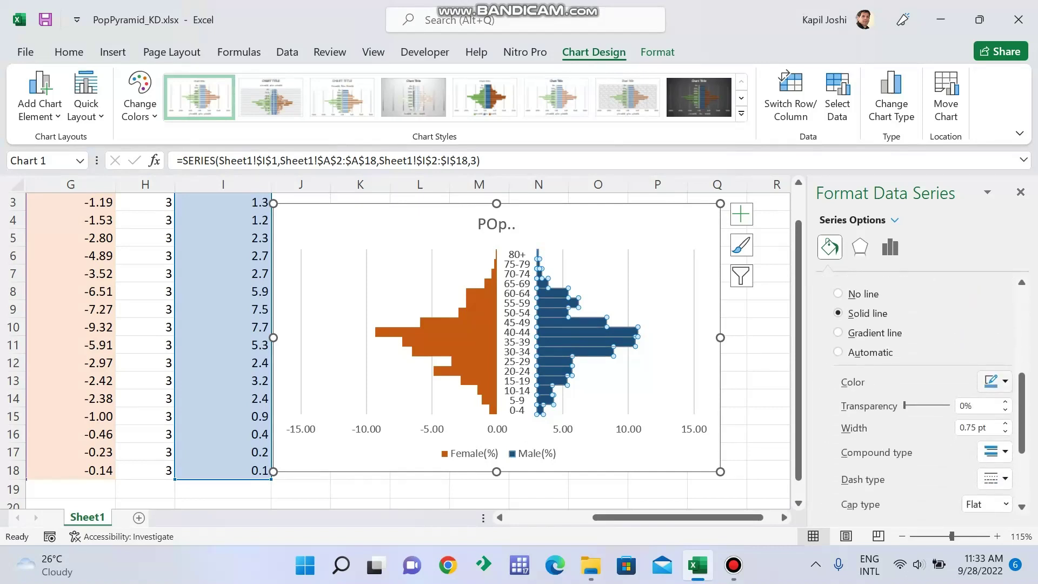
pyautogui.click(992, 382)
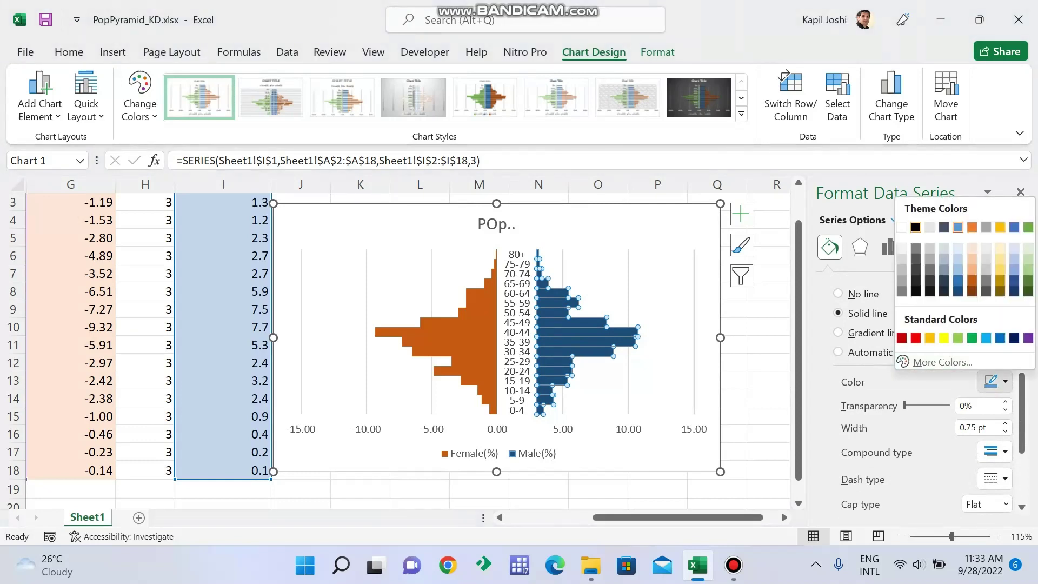
pyautogui.click(915, 226)
pyautogui.click(734, 451)
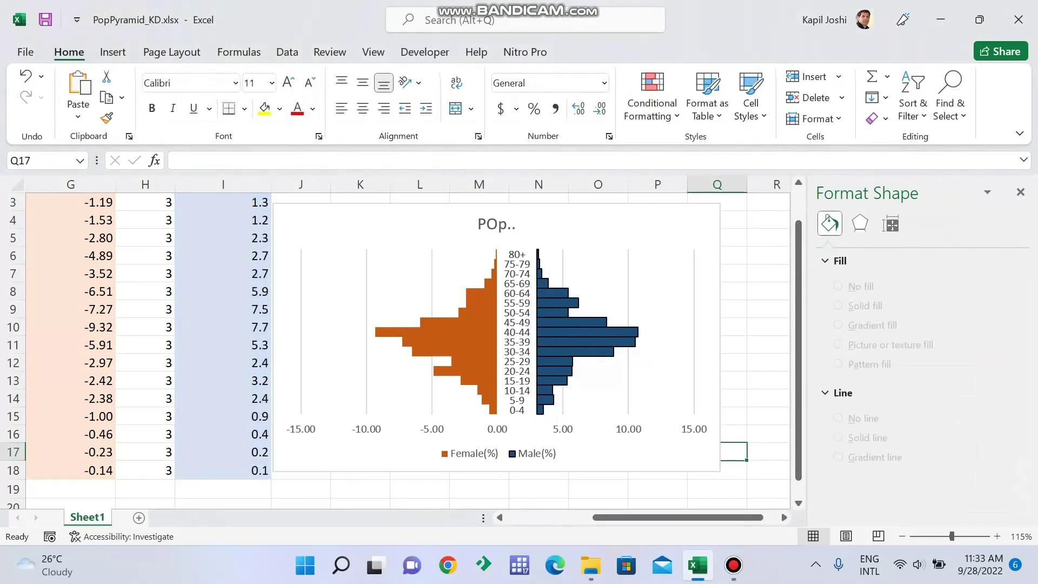
# Outline the Female(%) series bars with a solid black border, deselect the chart and close the formatting pane.
pyautogui.click(465, 337)
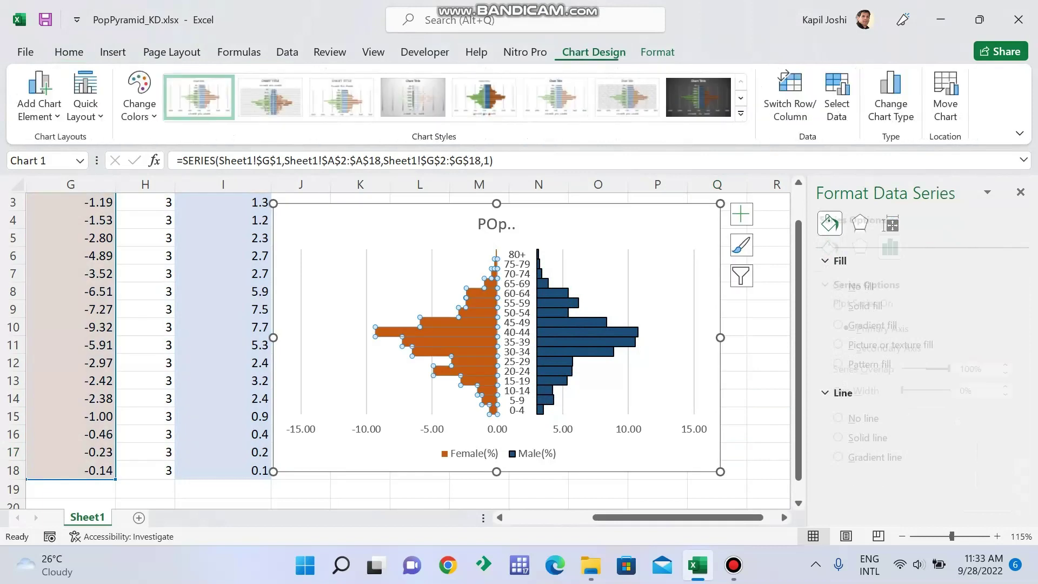
pyautogui.click(830, 247)
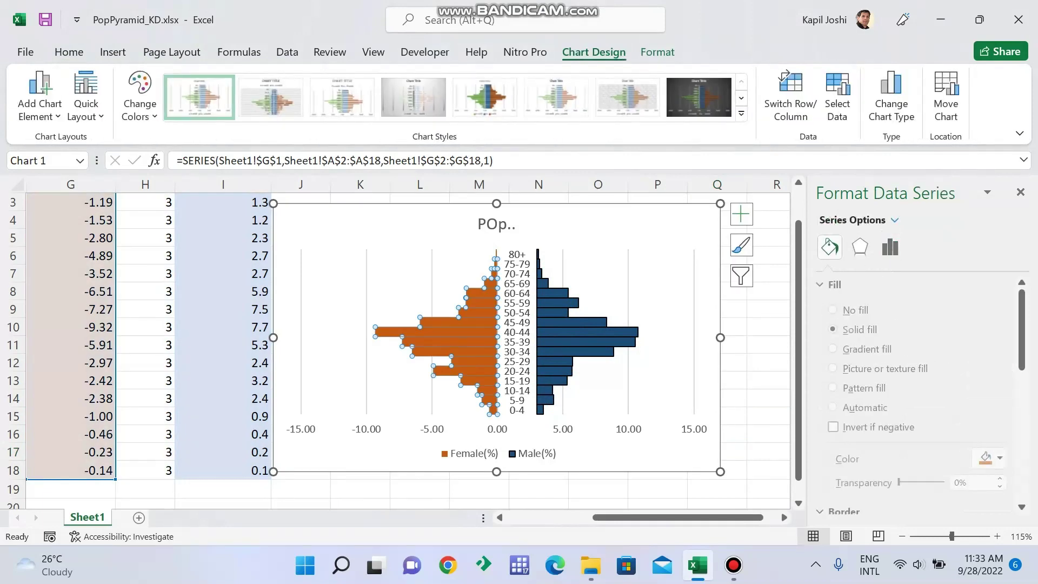
pyautogui.scroll(-3, 918, 394)
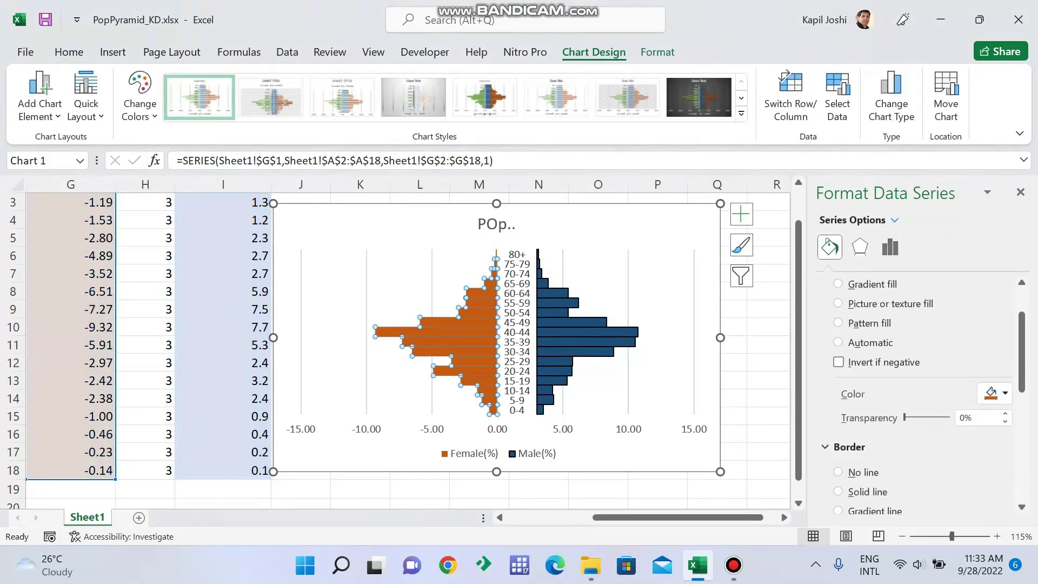
pyautogui.click(995, 414)
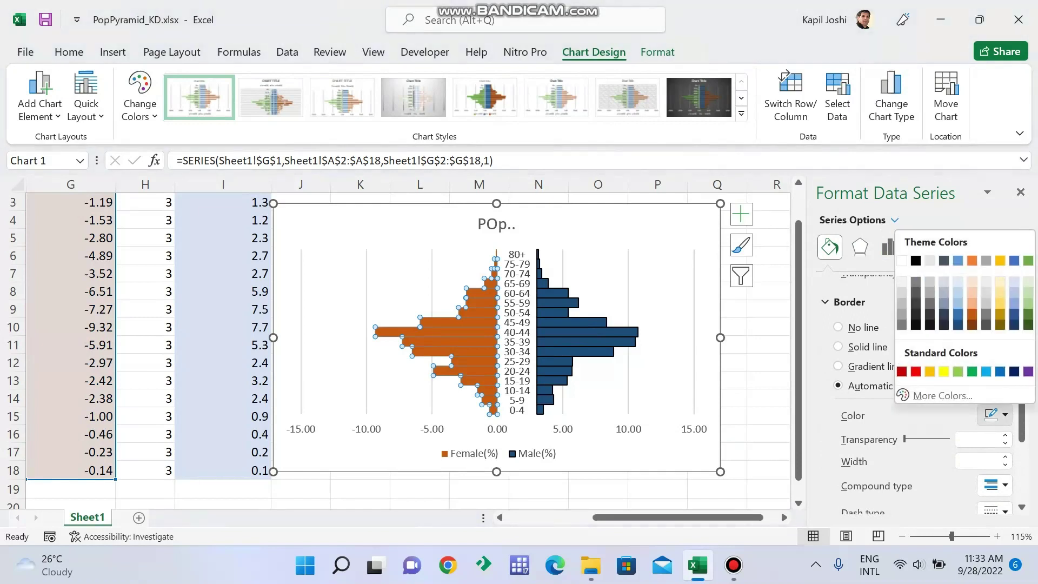
pyautogui.click(915, 261)
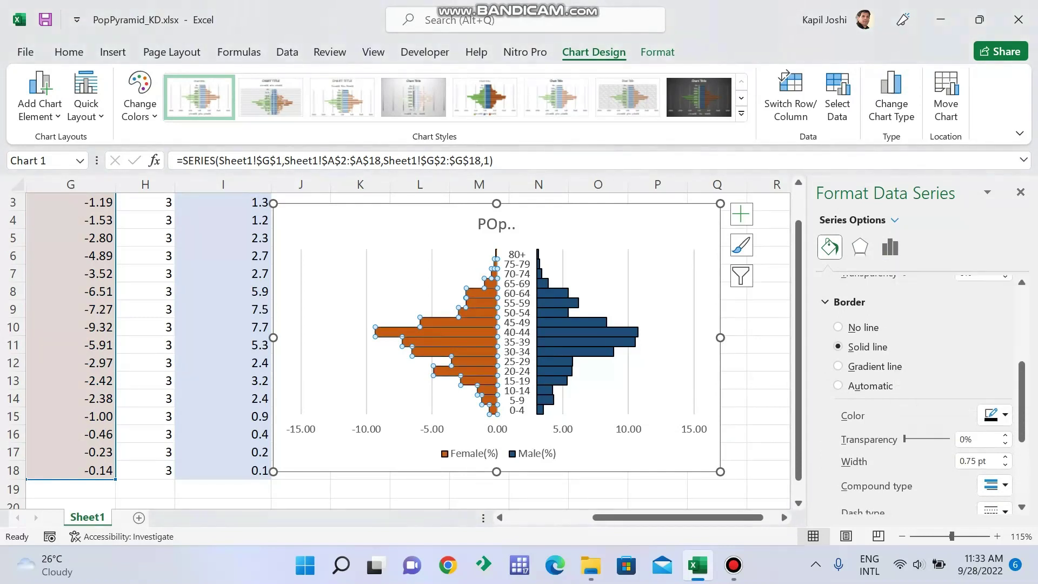
pyautogui.click(995, 415)
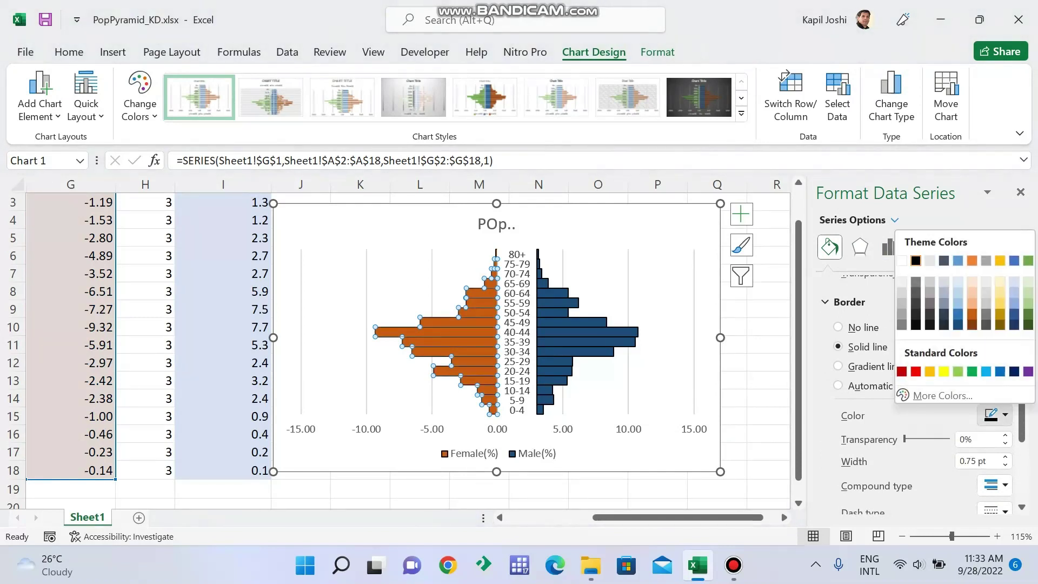
pyautogui.click(916, 261)
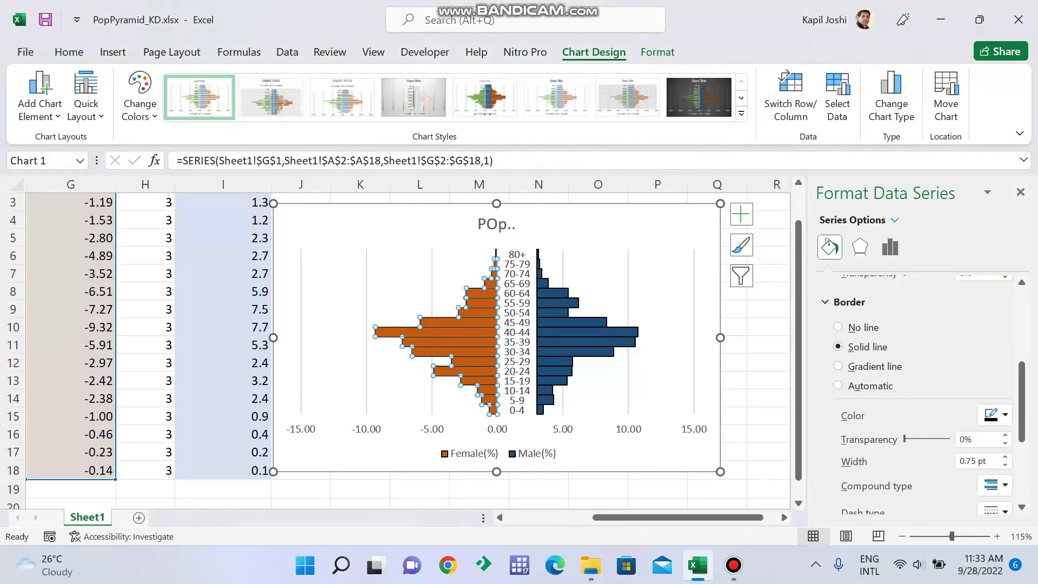
pyautogui.click(733, 434)
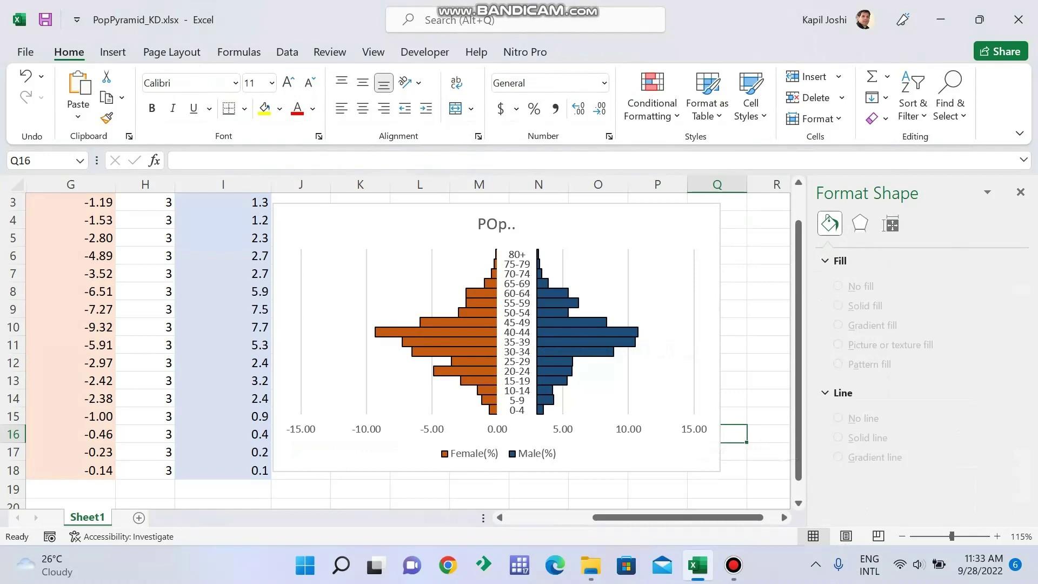
pyautogui.click(1020, 192)
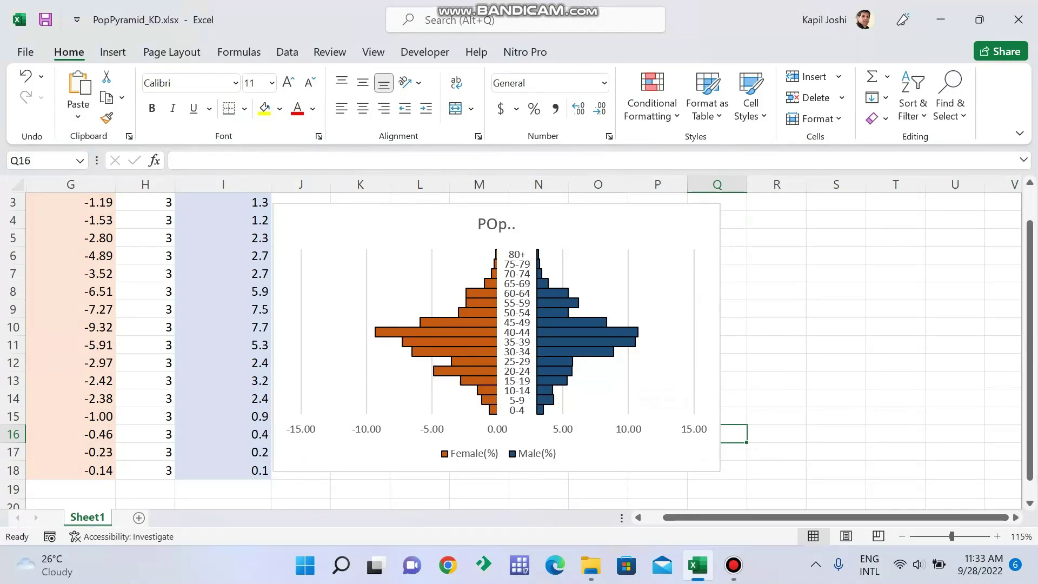
# Set the number format category of the chart's horizontal value axis to Custom.
pyautogui.doubleClick(500, 430)
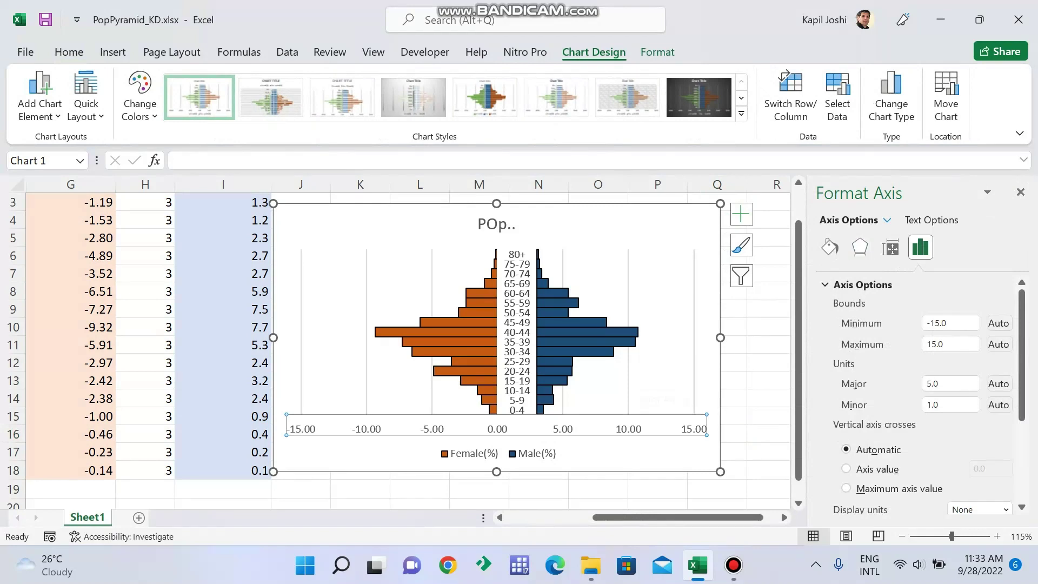
pyautogui.scroll(-3, 928, 395)
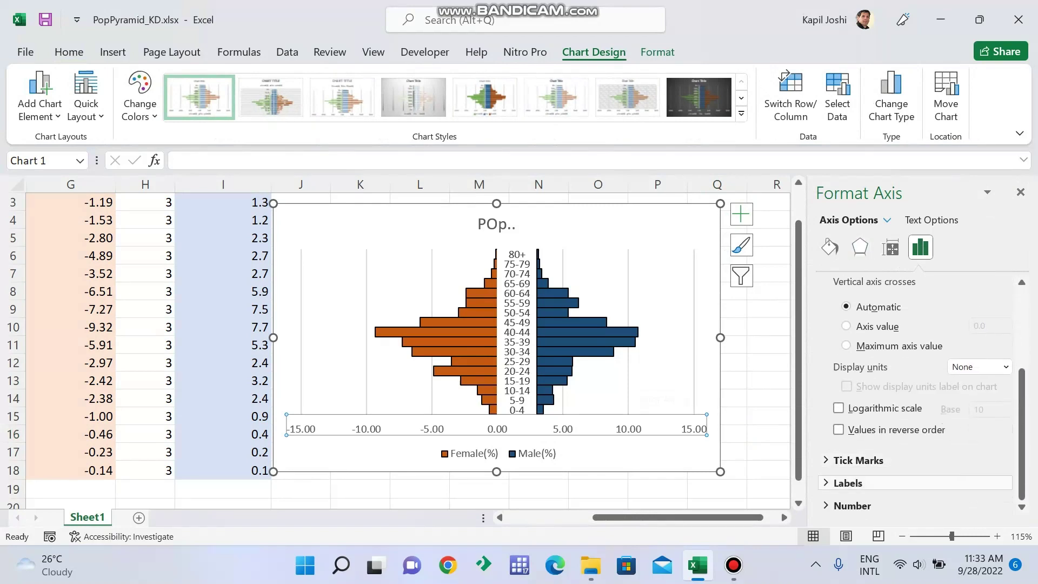
pyautogui.click(851, 506)
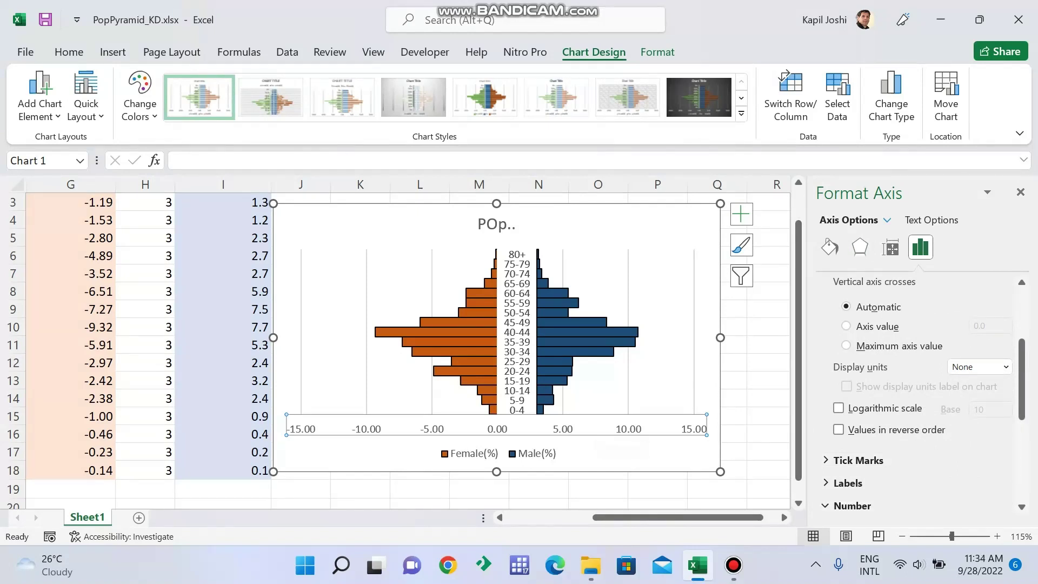
pyautogui.scroll(-1, 922, 394)
pyautogui.scroll(-5, 922, 395)
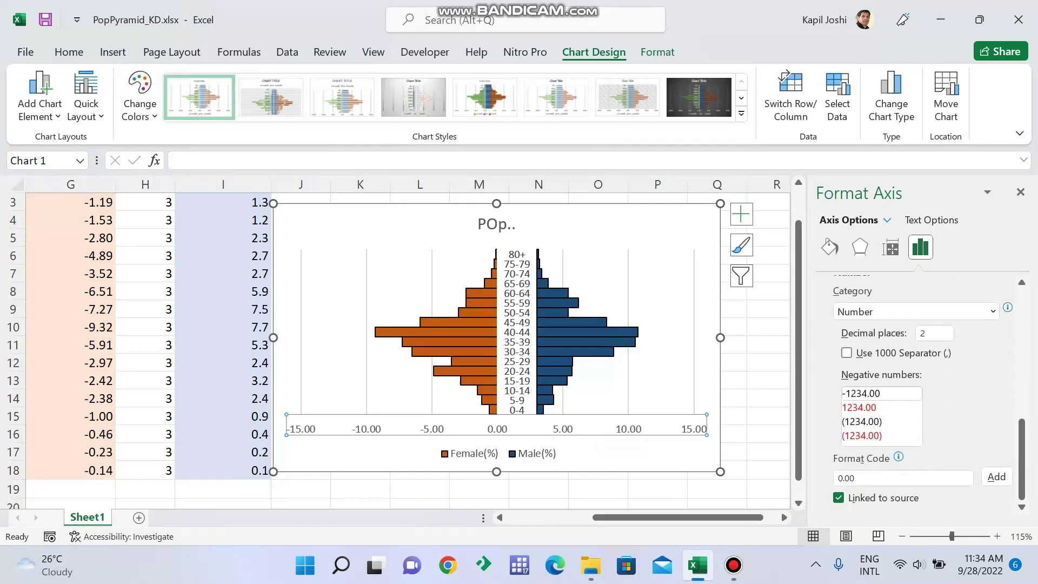
pyautogui.scroll(1, 922, 395)
pyautogui.scroll(2, 922, 394)
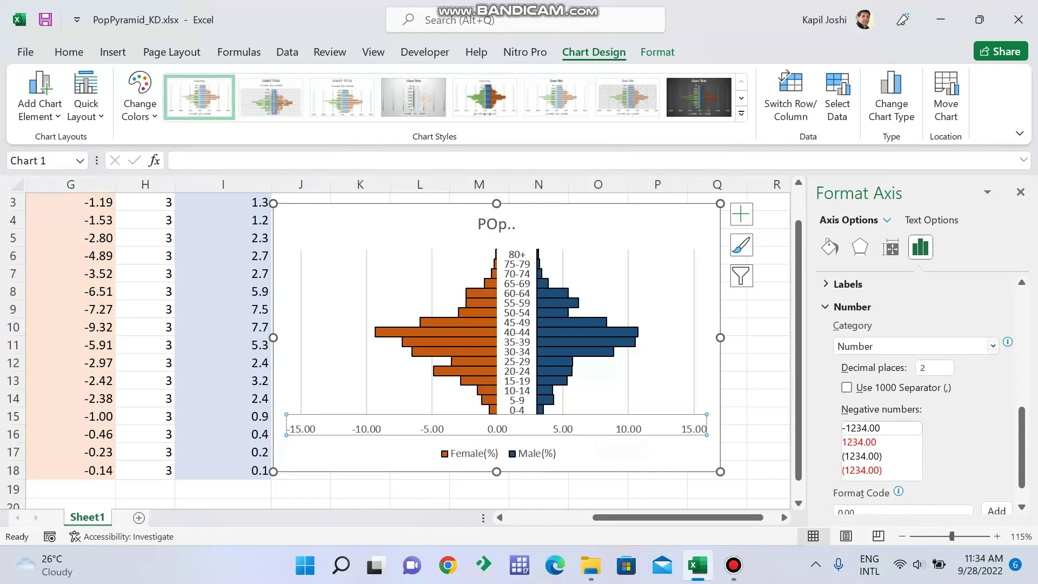
pyautogui.moveTo(1007, 342)
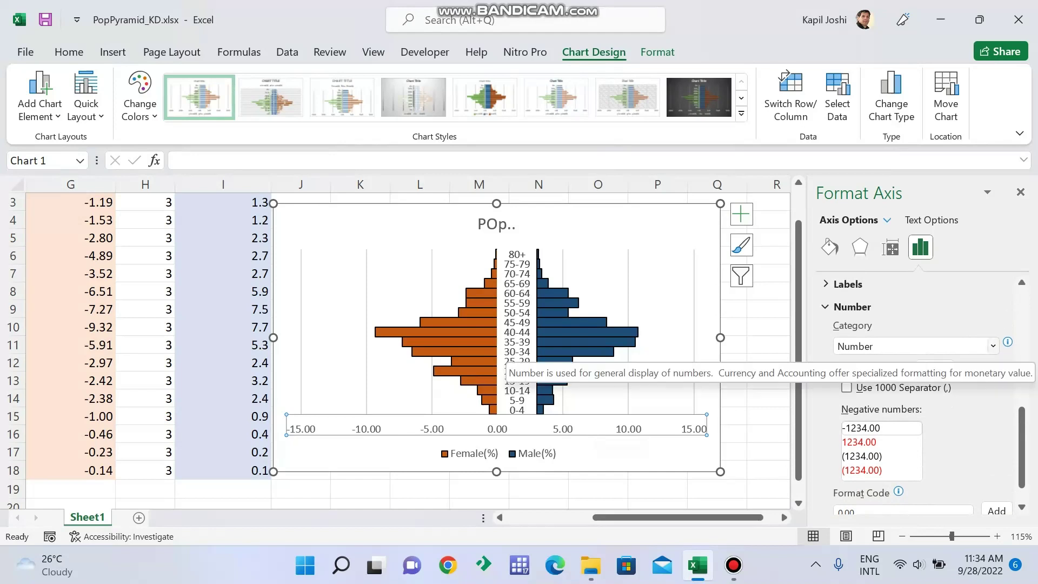
pyautogui.click(992, 346)
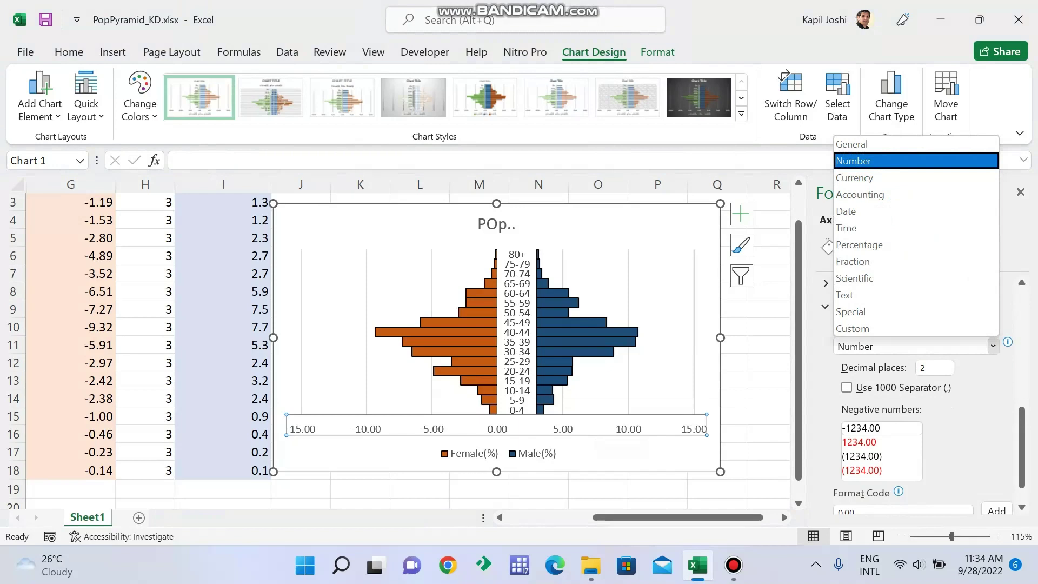
pyautogui.click(916, 328)
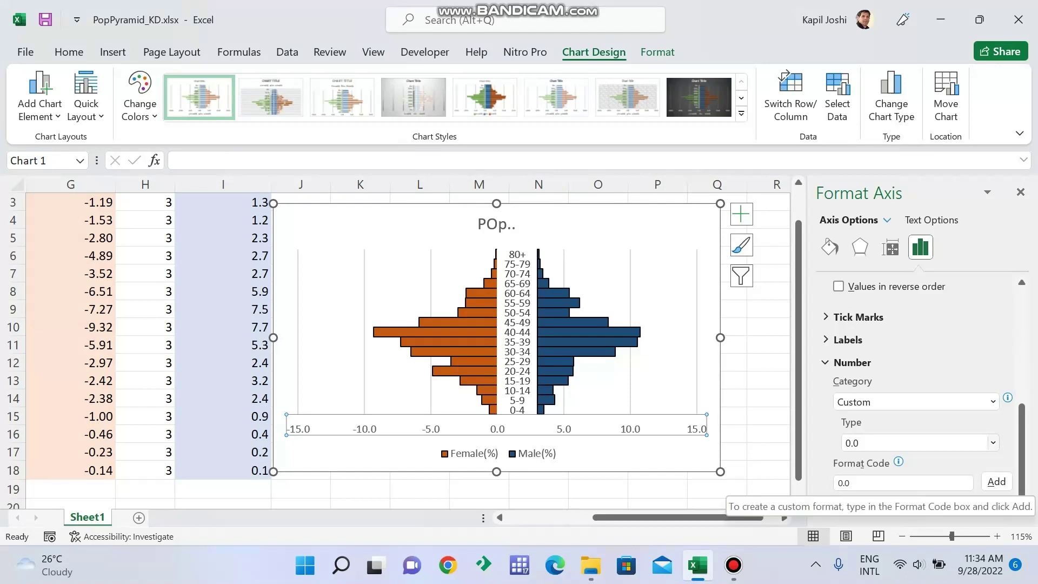
# Give the horizontal axis the custom format 0.00;[Red]0.00, change its code to 0.00;[Black]0.00, add it, and close the formatting pane.
pyautogui.click(993, 443)
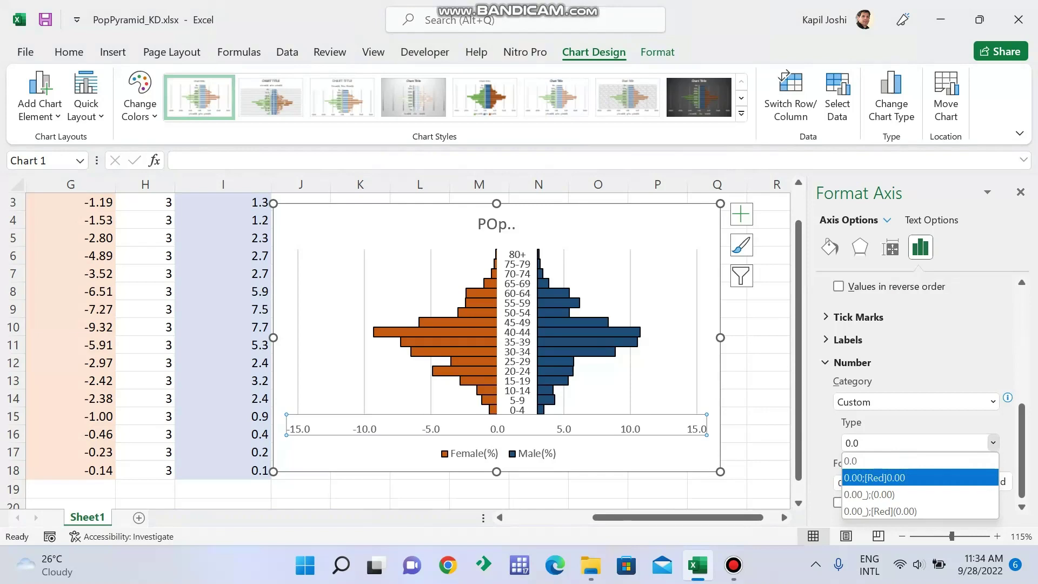
pyautogui.click(908, 477)
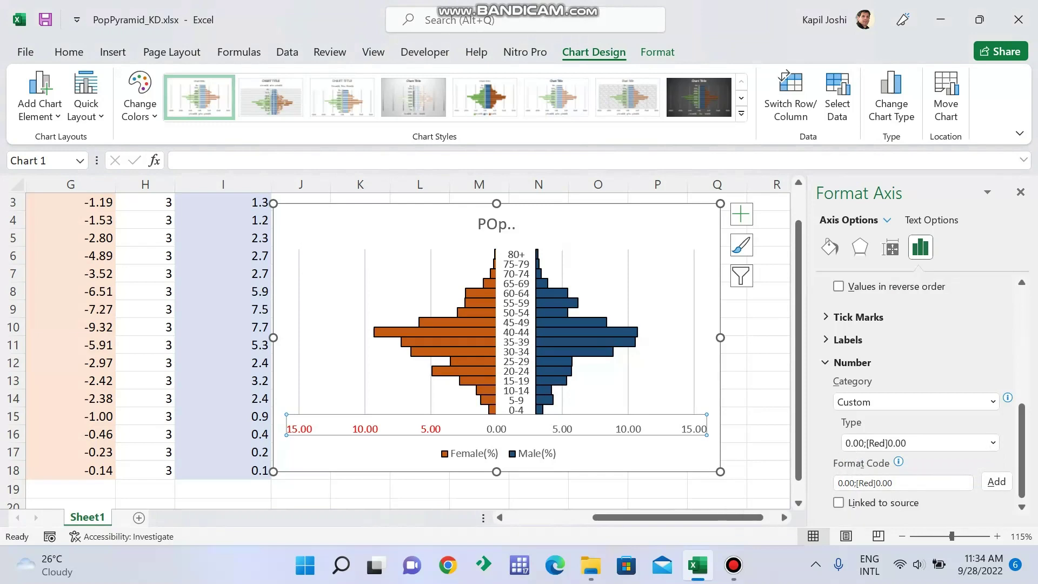
pyautogui.click(873, 482)
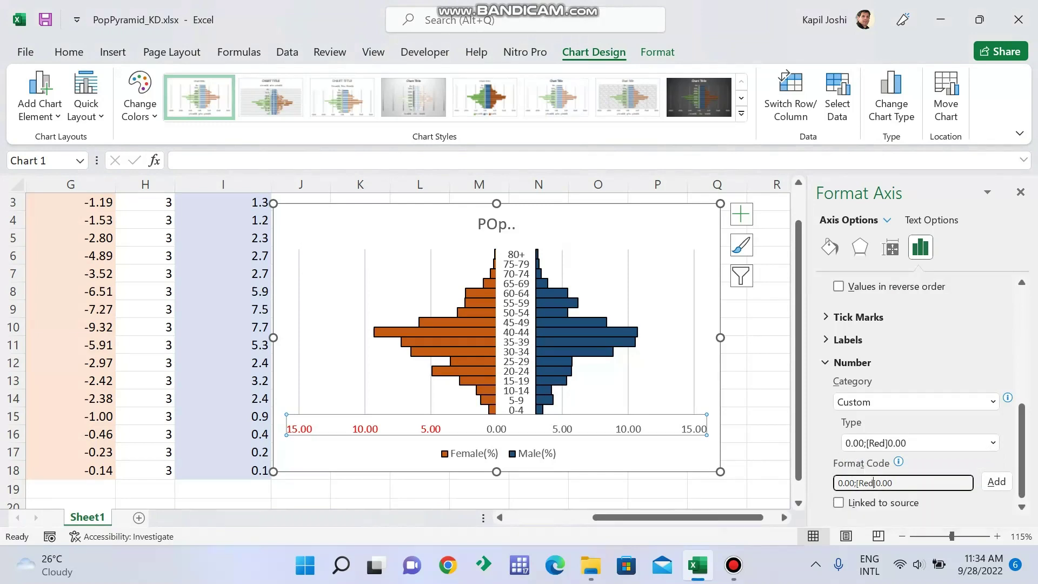
pyautogui.press('BackSpace')
pyautogui.press('BackSpace')
pyautogui.press('BackSpace')
pyautogui.write('Black')
pyautogui.click(999, 482)
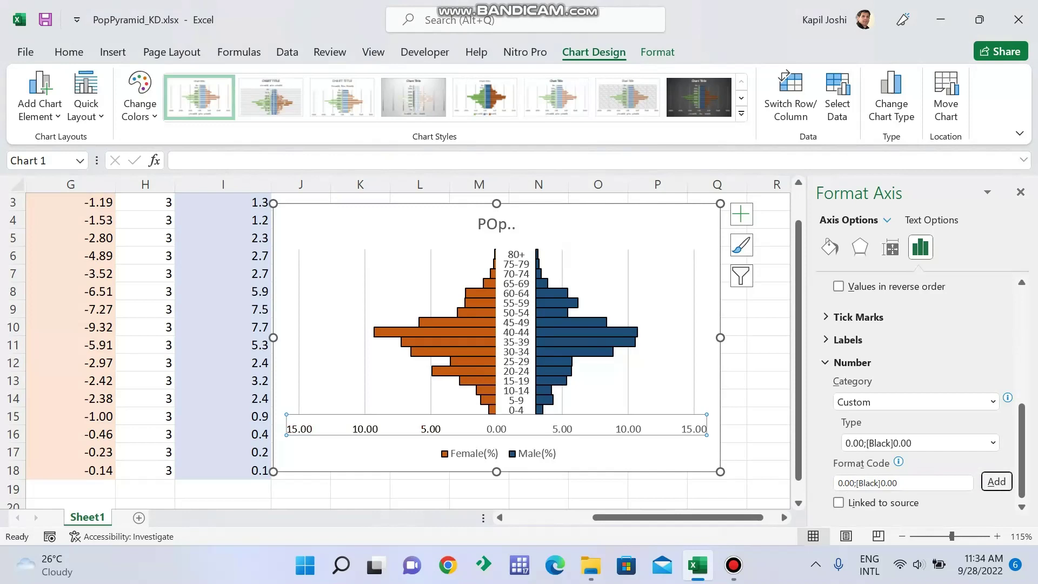
pyautogui.click(658, 489)
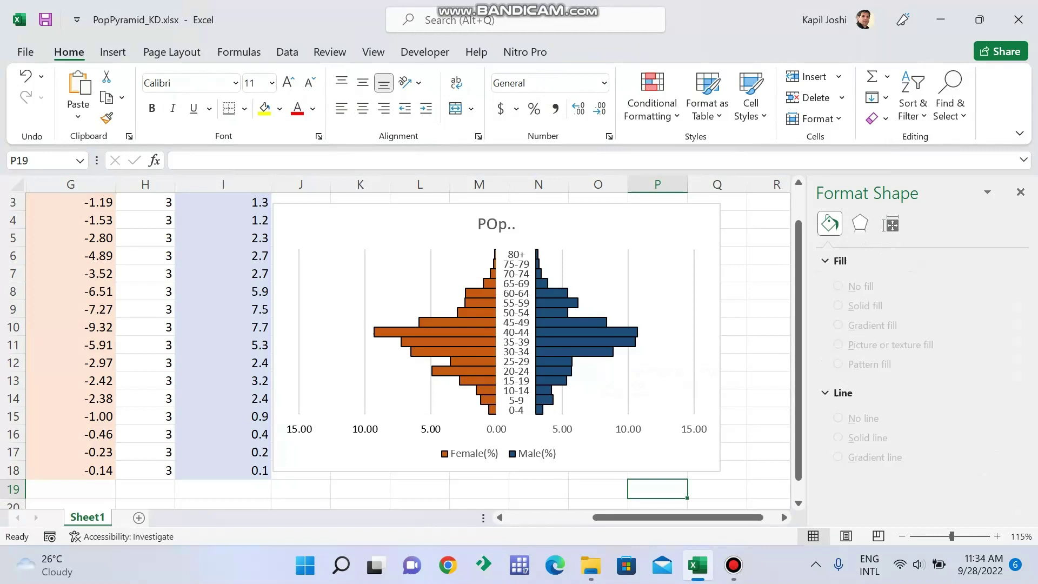
pyautogui.click(1021, 192)
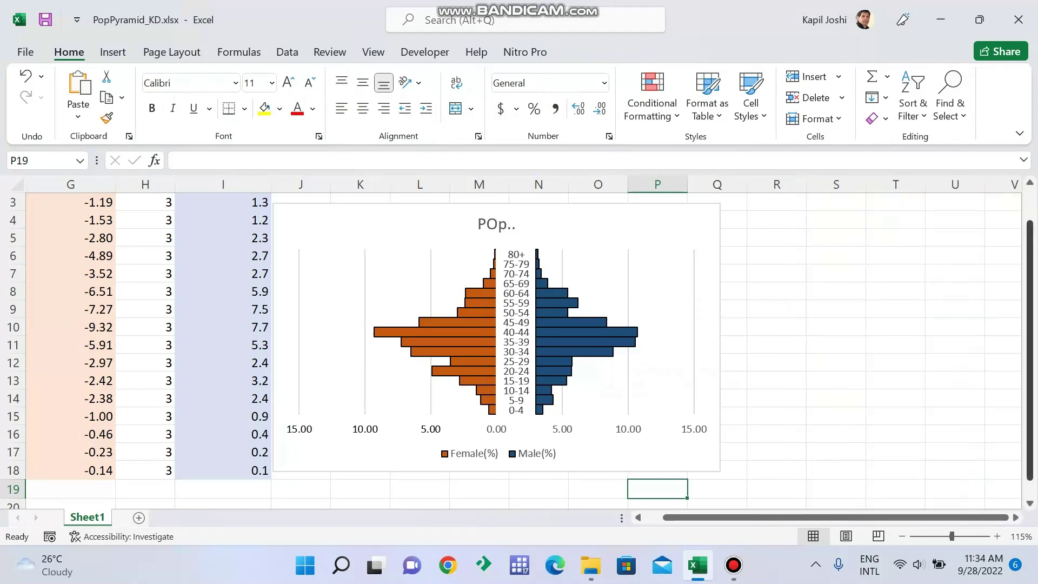
# Enlarge the population pyramid chart in width and height so it extends just into column R and to the bottom of row 19.
pyautogui.moveTo(1029, 343); pyautogui.dragTo(1030, 311)
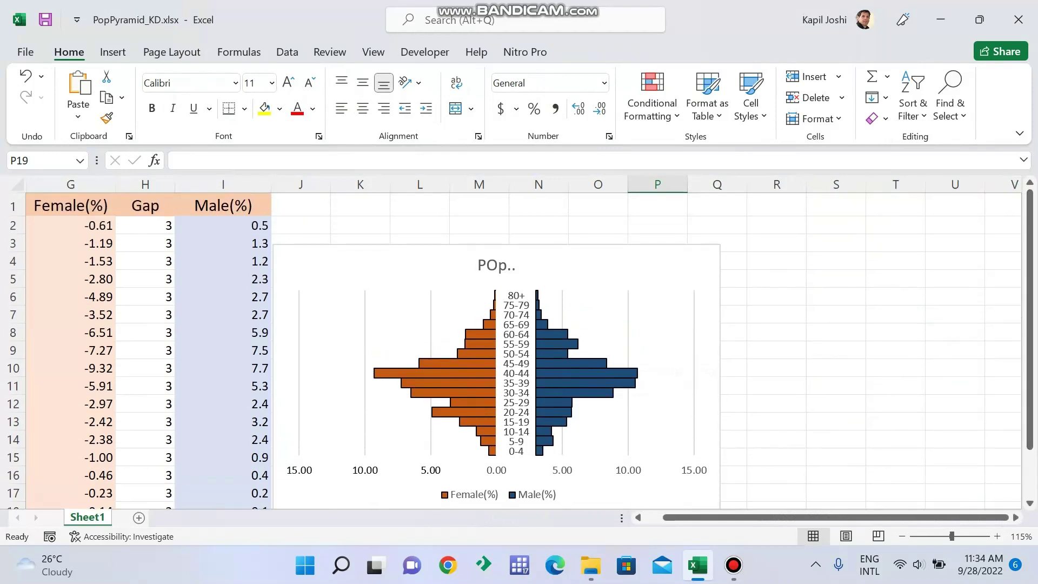
pyautogui.moveTo(1029, 265); pyautogui.dragTo(1030, 297)
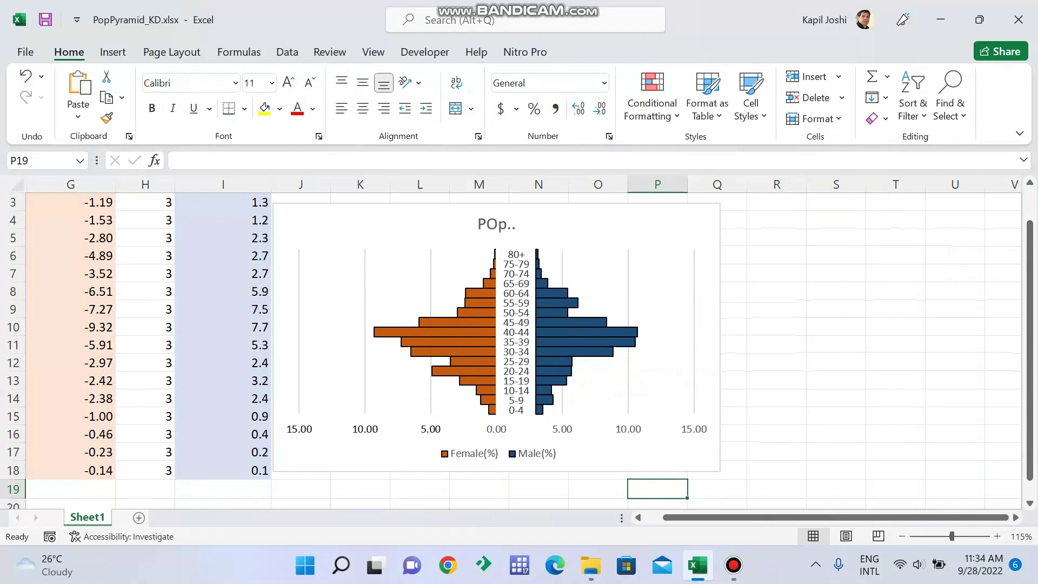
pyautogui.click(648, 227)
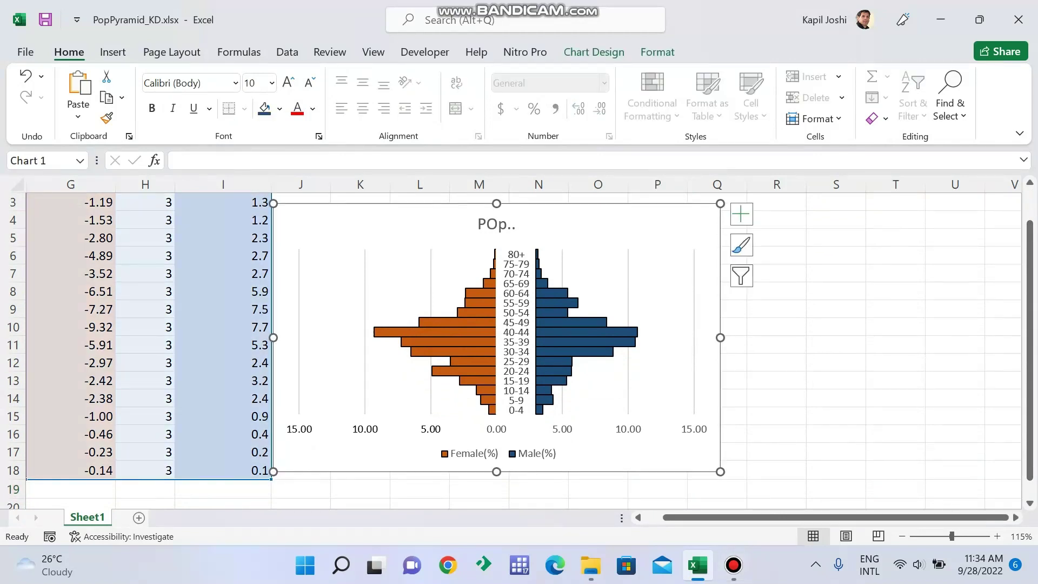
pyautogui.moveTo(720, 472); pyautogui.dragTo(755, 498)
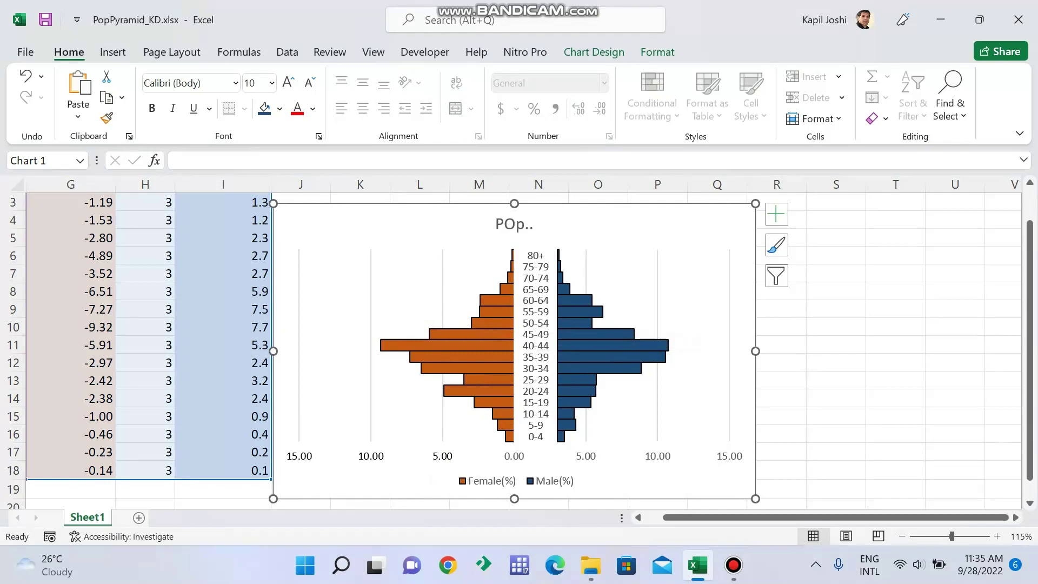
pyautogui.click(733, 565)
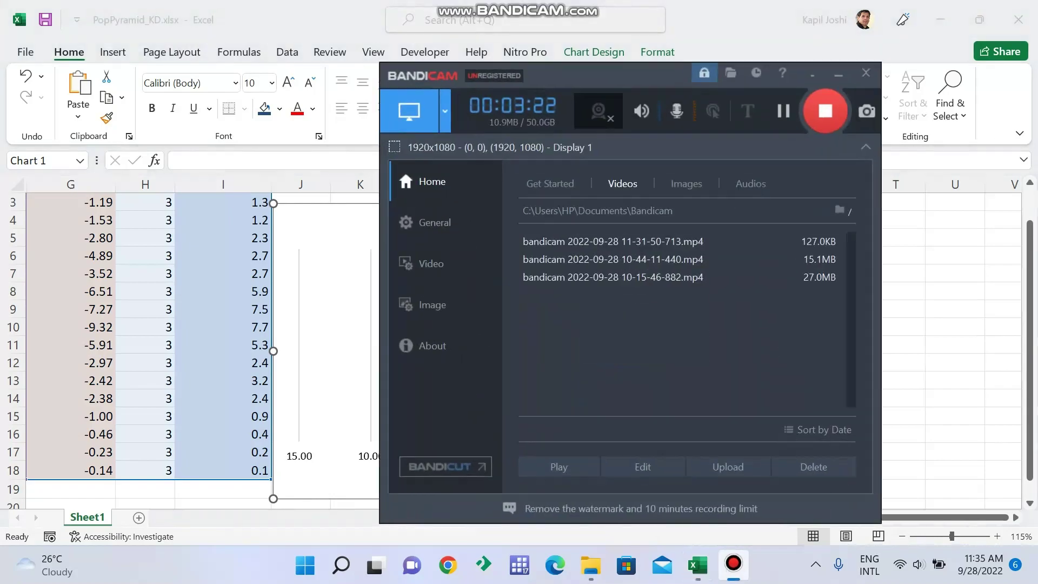